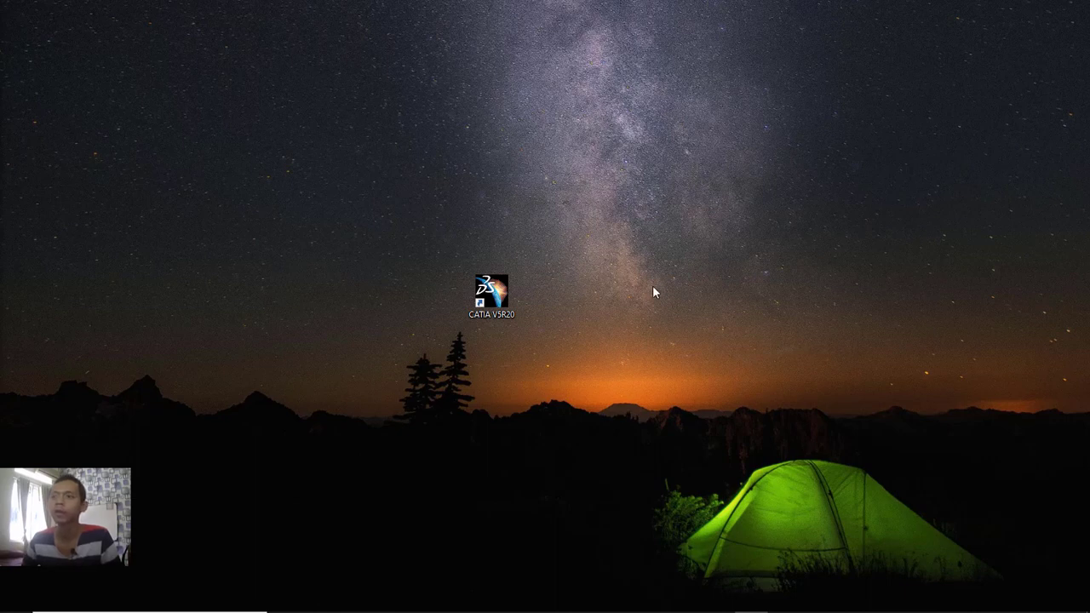
Launch CATIA V5R20 and add a new part in the Part Design workbench.
double_click(497, 298)
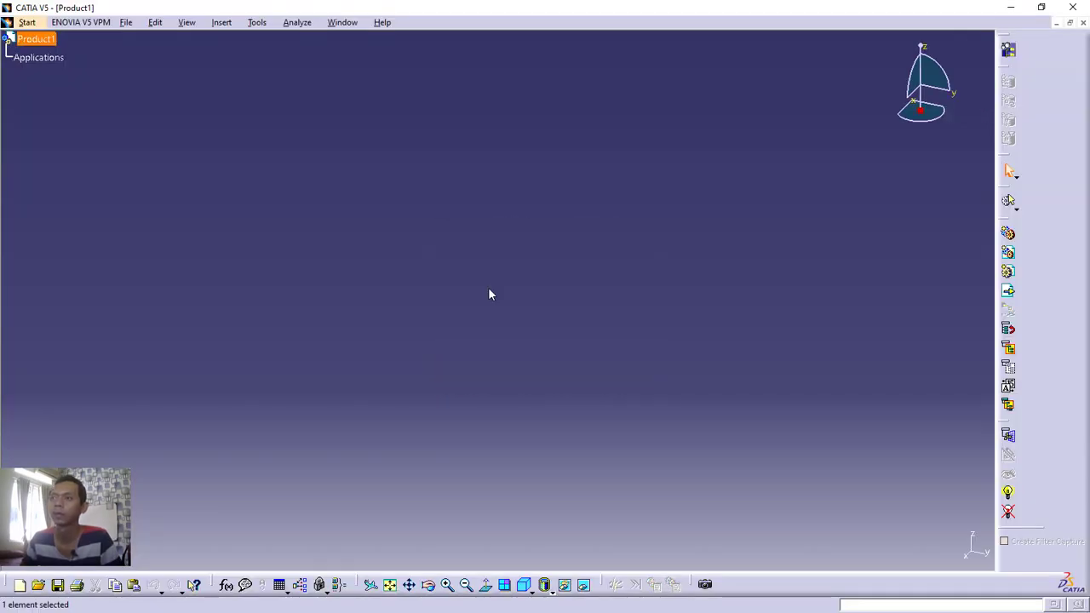
click(26, 22)
mouse_move(57, 62)
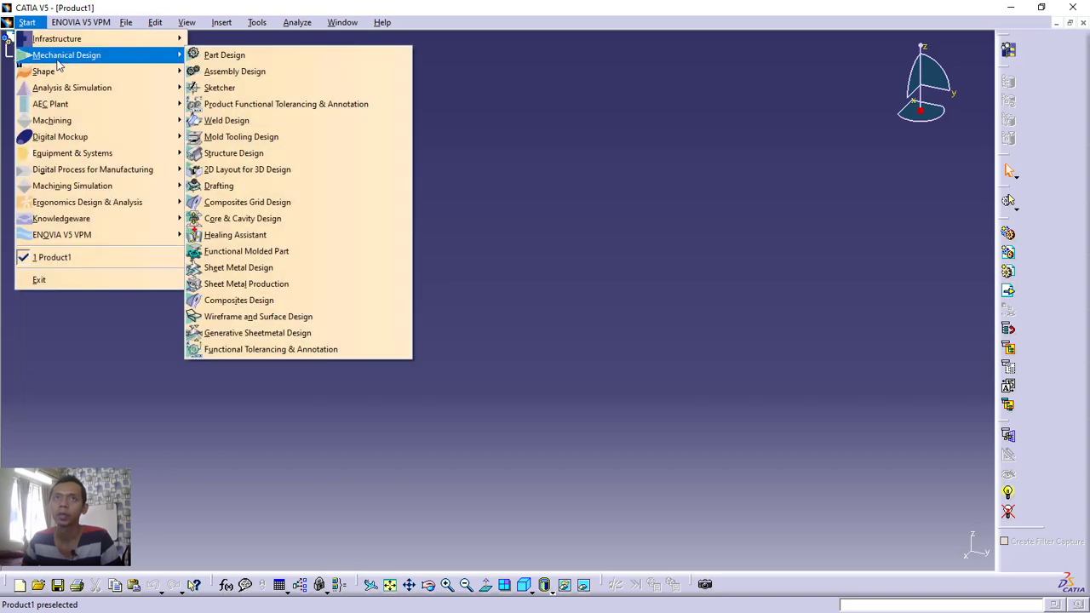
click(242, 55)
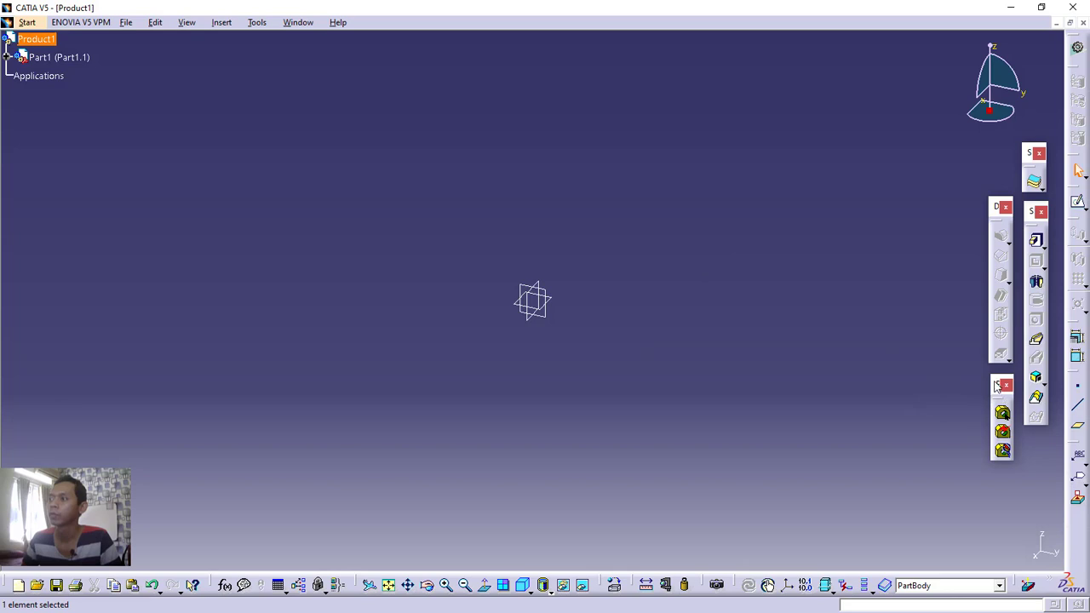
Try undocking and redocking the annotations toolbar, and look through the list of available toolbars.
drag(980, 384, 981, 393)
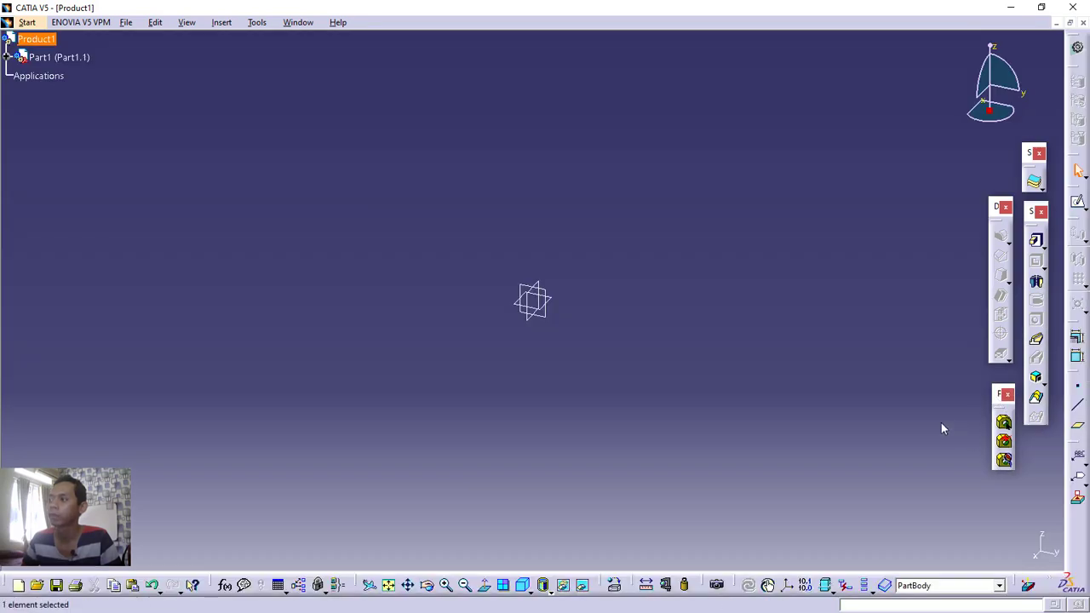
drag(918, 395, 920, 397)
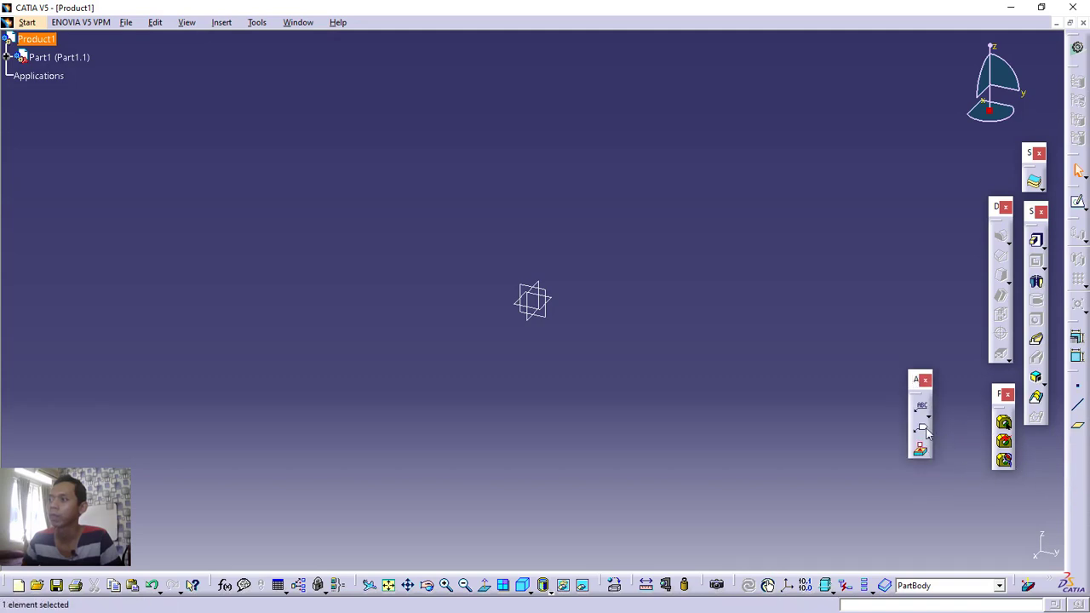
double_click(916, 379)
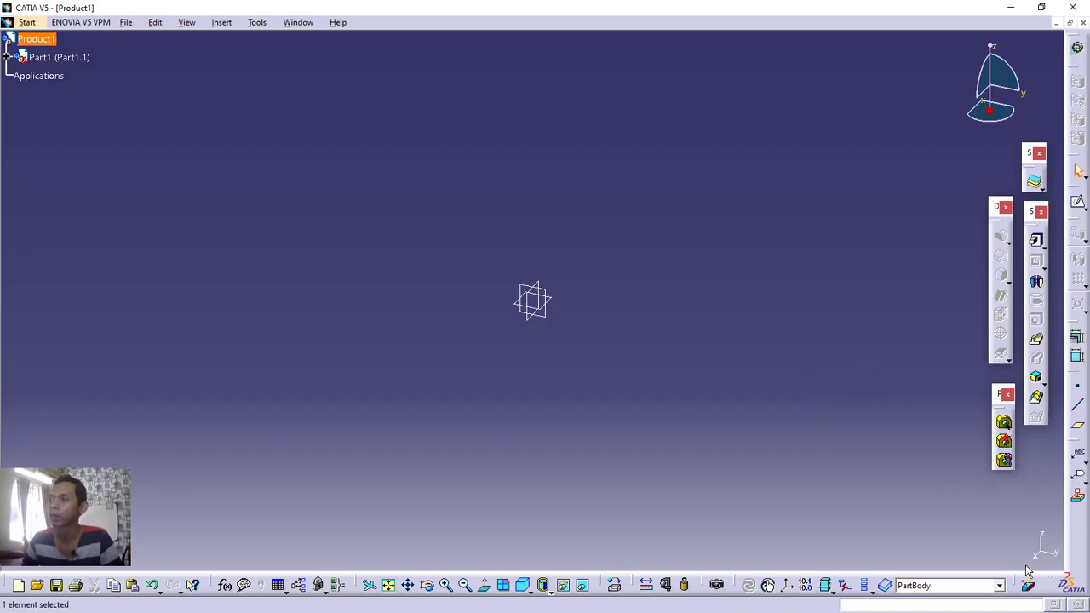
right_click(1077, 528)
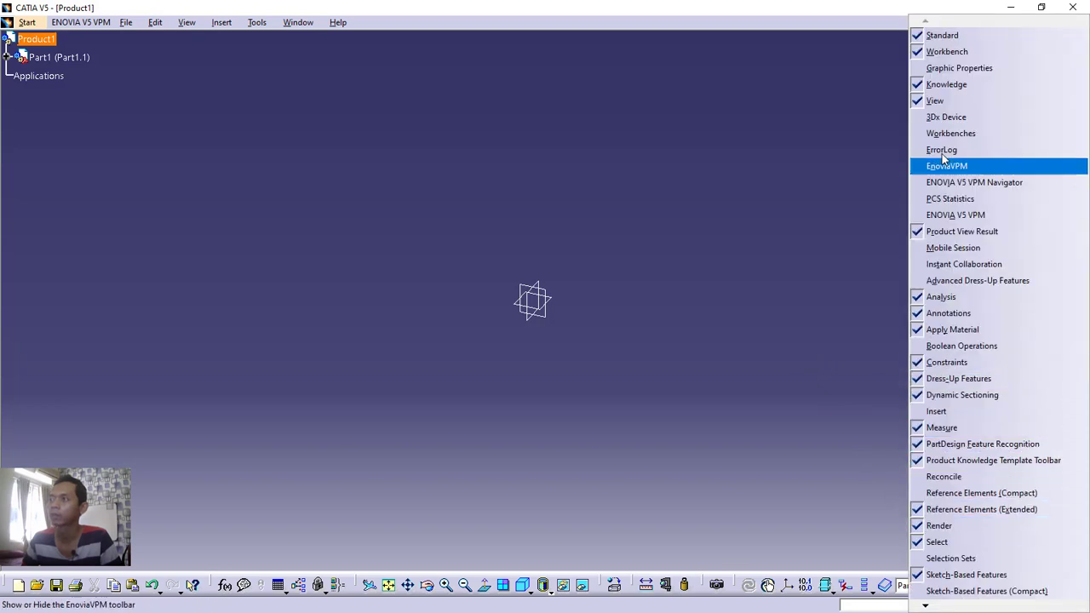
click(829, 262)
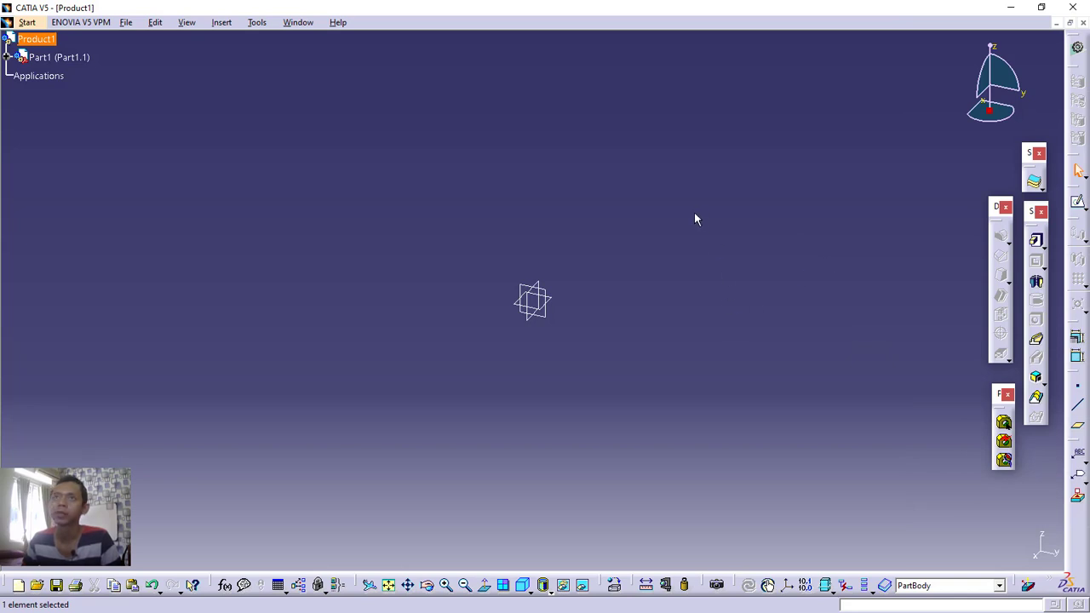
Check the length unit in the Parameters and Measure options and keep it at Millimeter (mm).
click(256, 26)
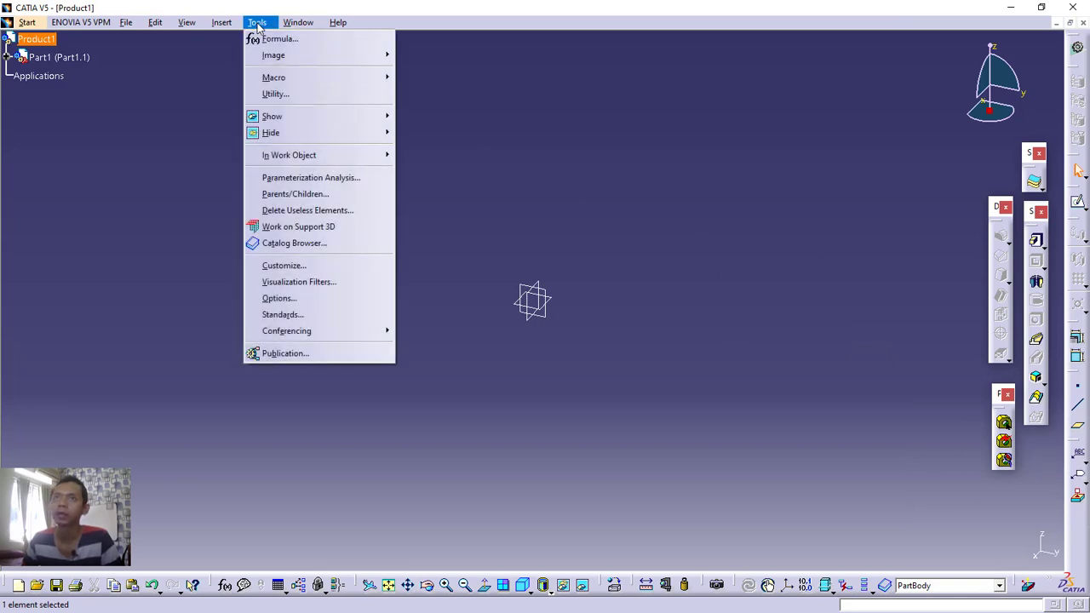
click(279, 297)
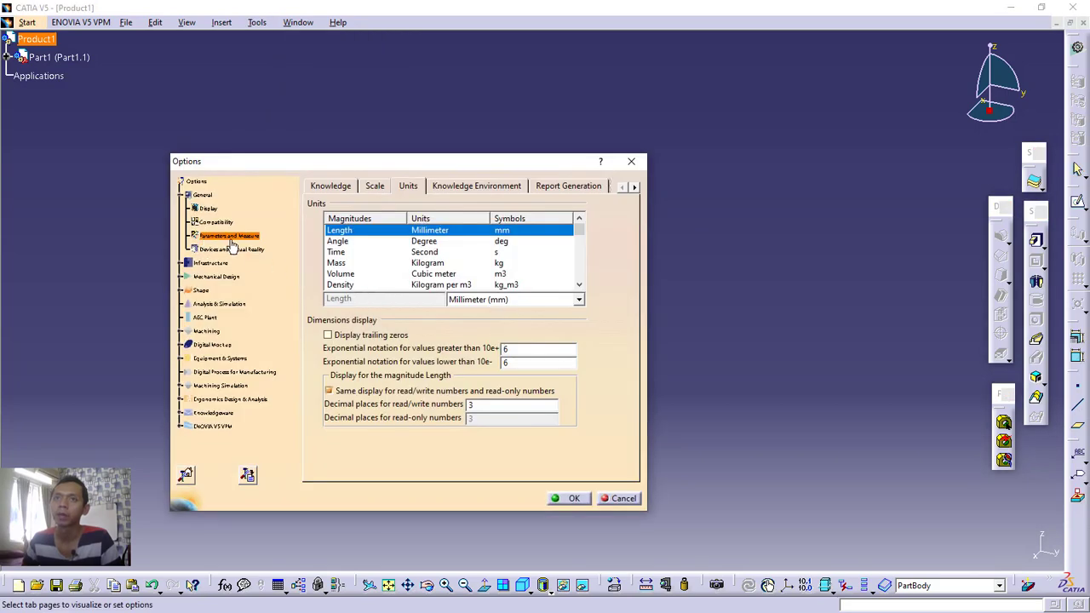
click(417, 186)
click(501, 301)
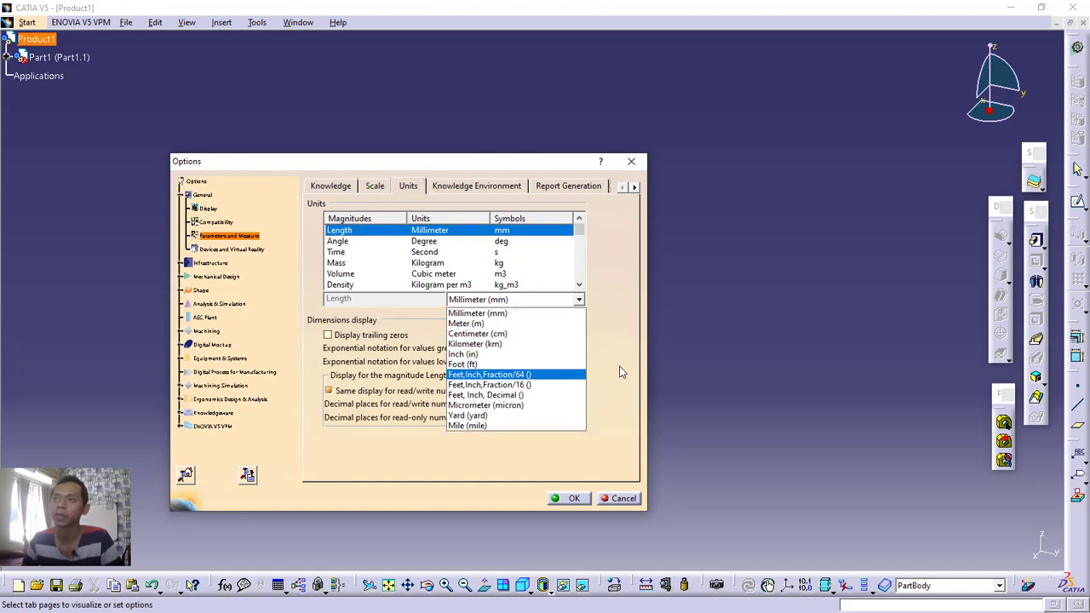
click(622, 330)
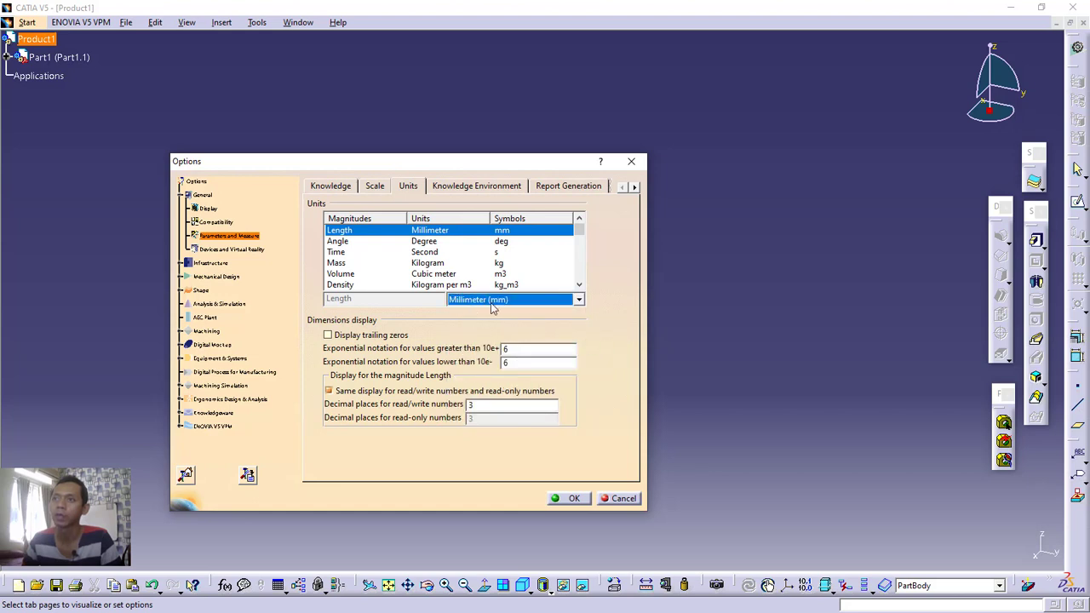
click(557, 499)
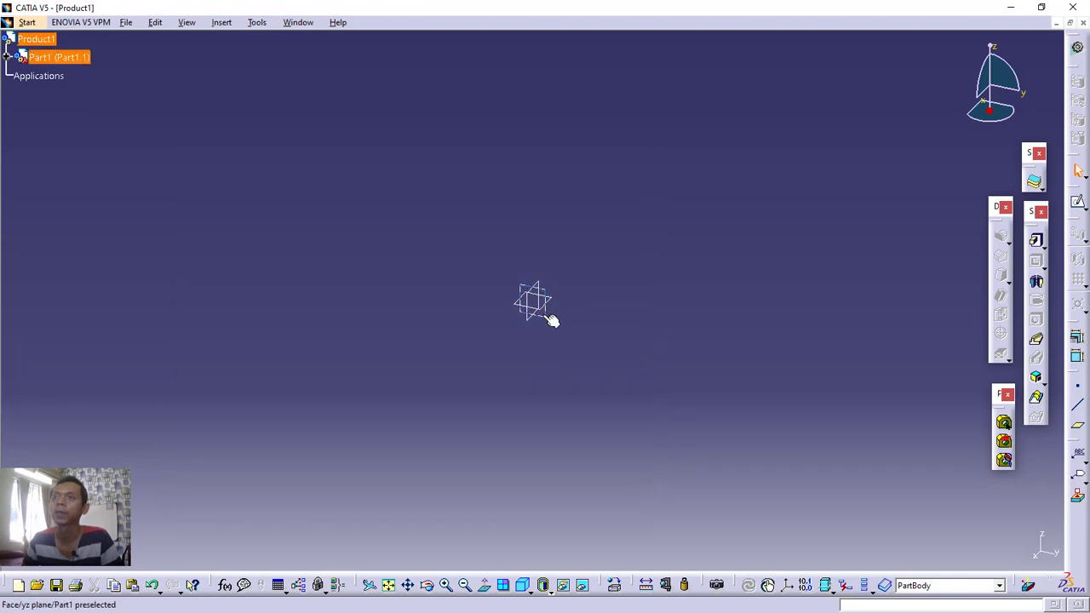
Expand Part1 in the specification tree and examine which reference planes are the xy, yz and zx planes.
middle_drag(656, 214, 632, 208)
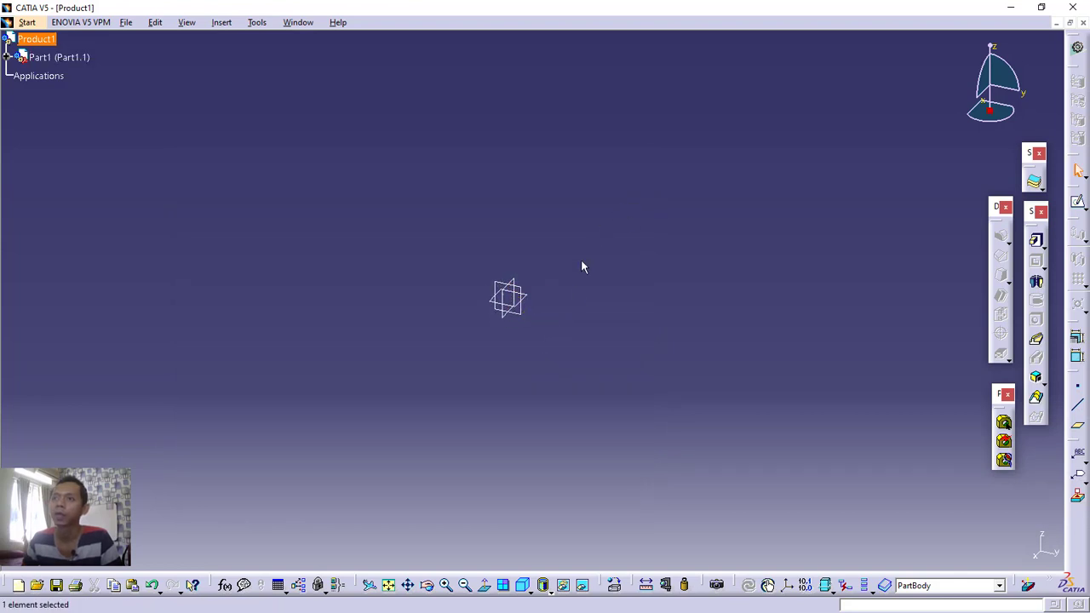
click(534, 299)
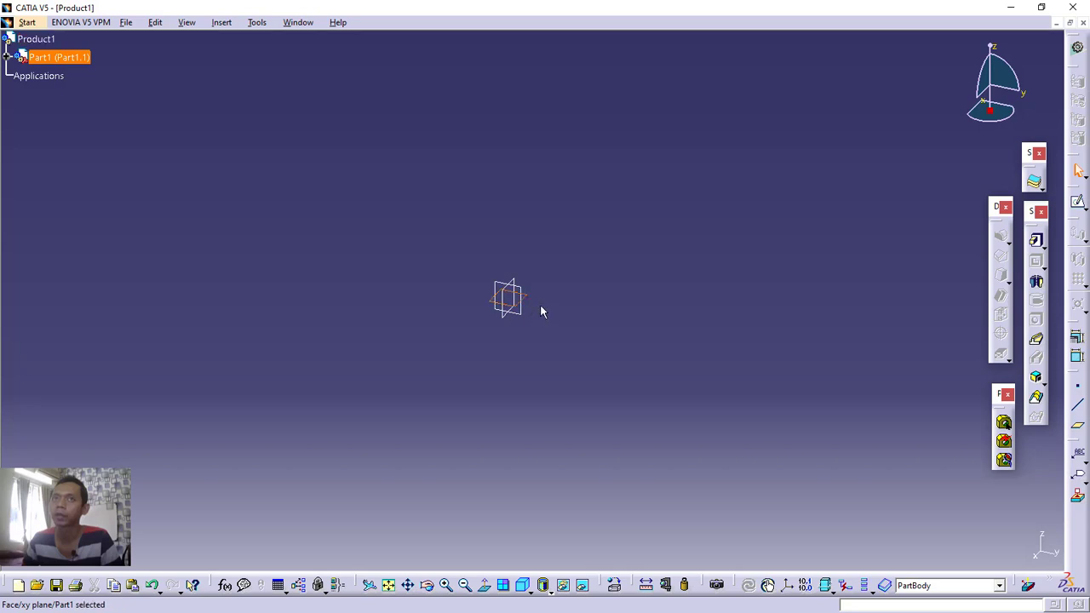
click(7, 57)
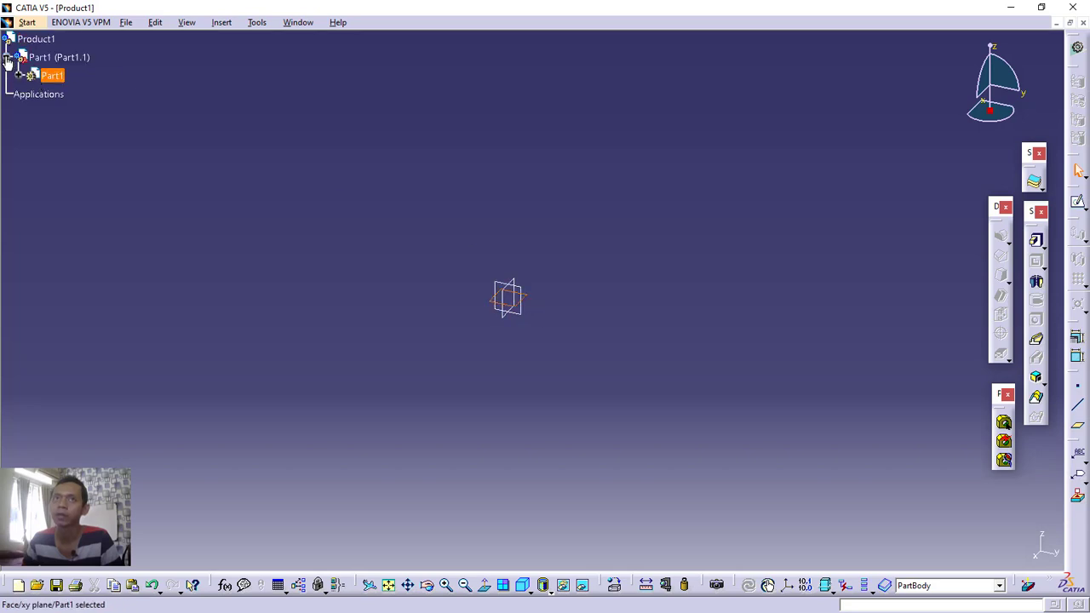
click(19, 75)
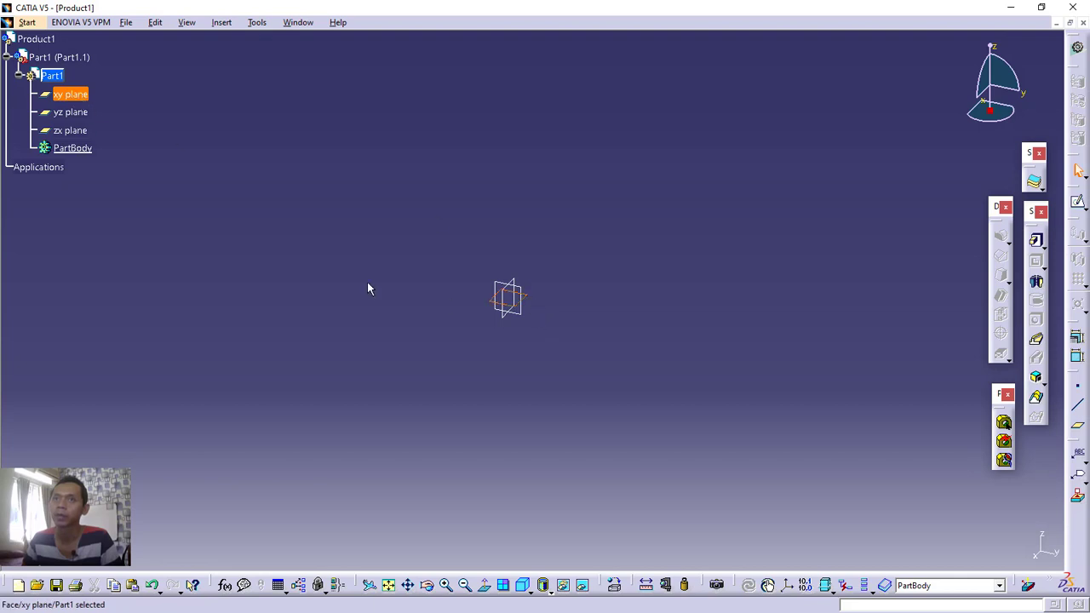
click(77, 114)
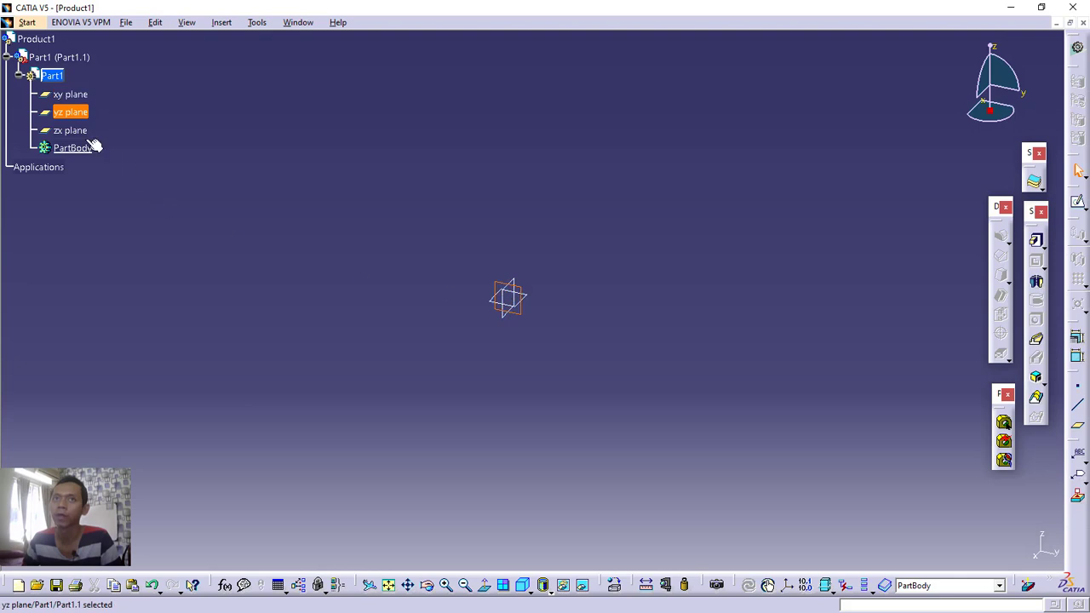
click(70, 131)
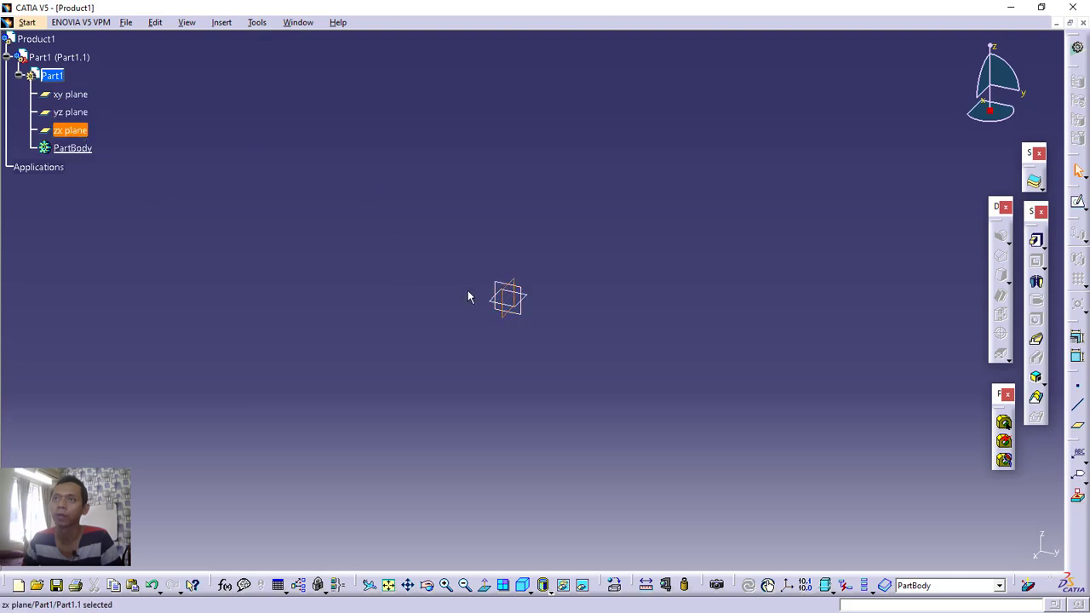
Start a sketch on the xy plane and draw a small circle centred on the origin.
click(69, 95)
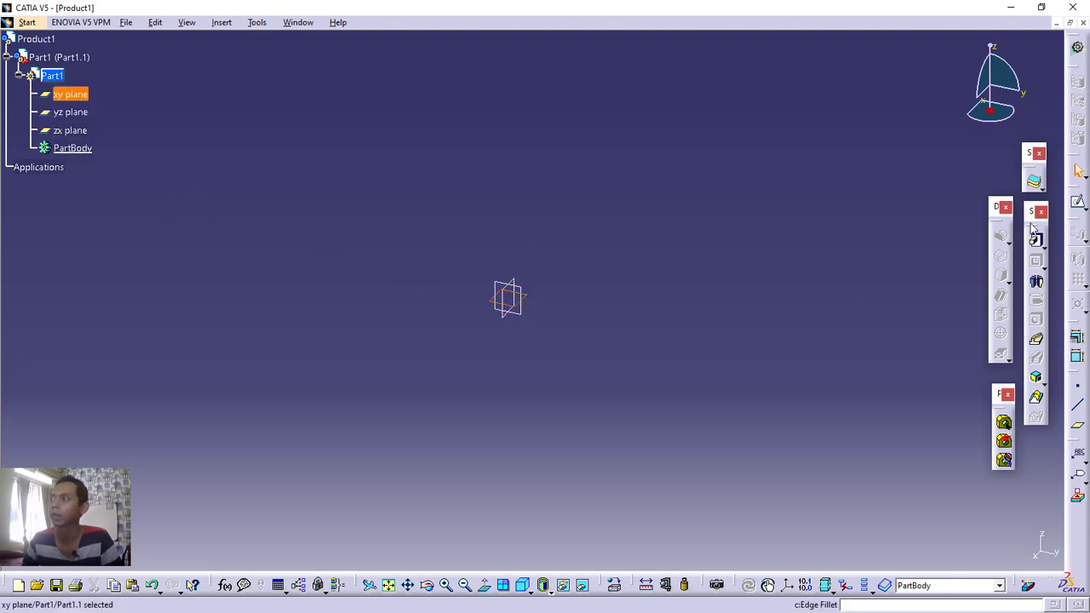
click(1079, 205)
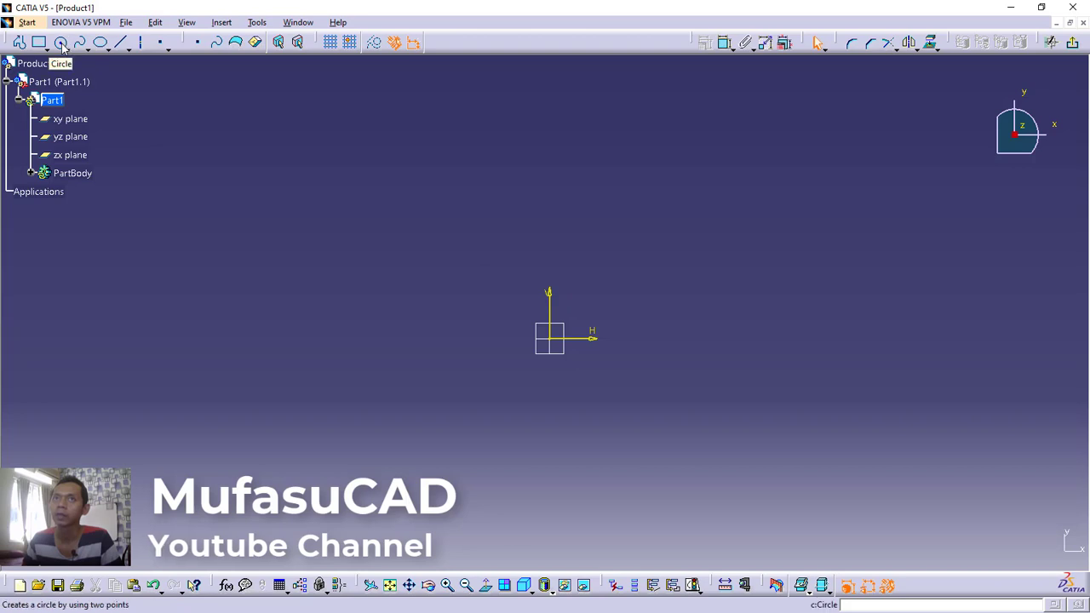
click(61, 44)
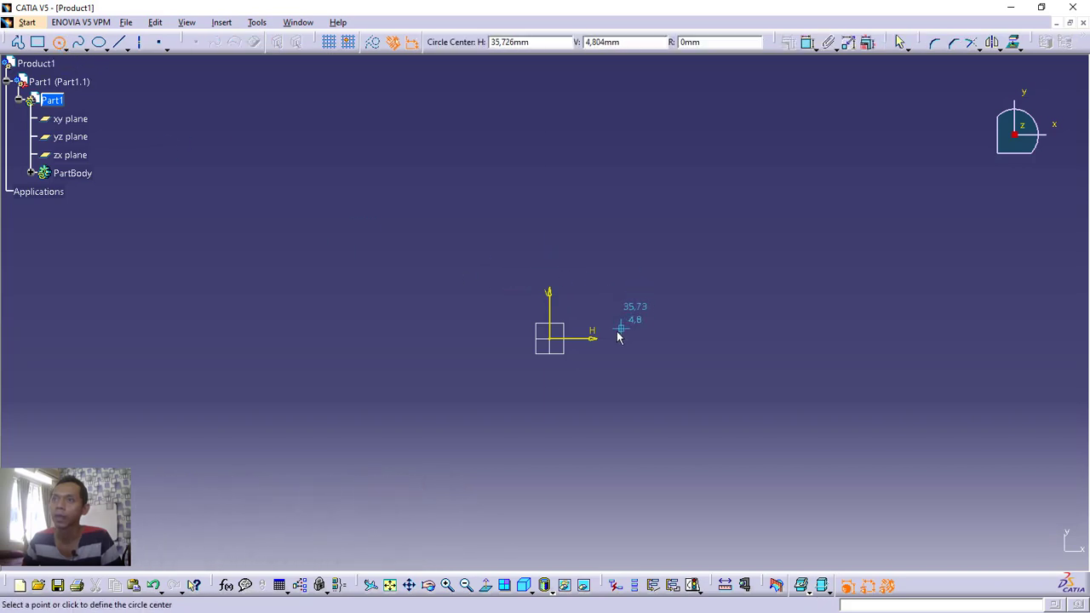
click(552, 340)
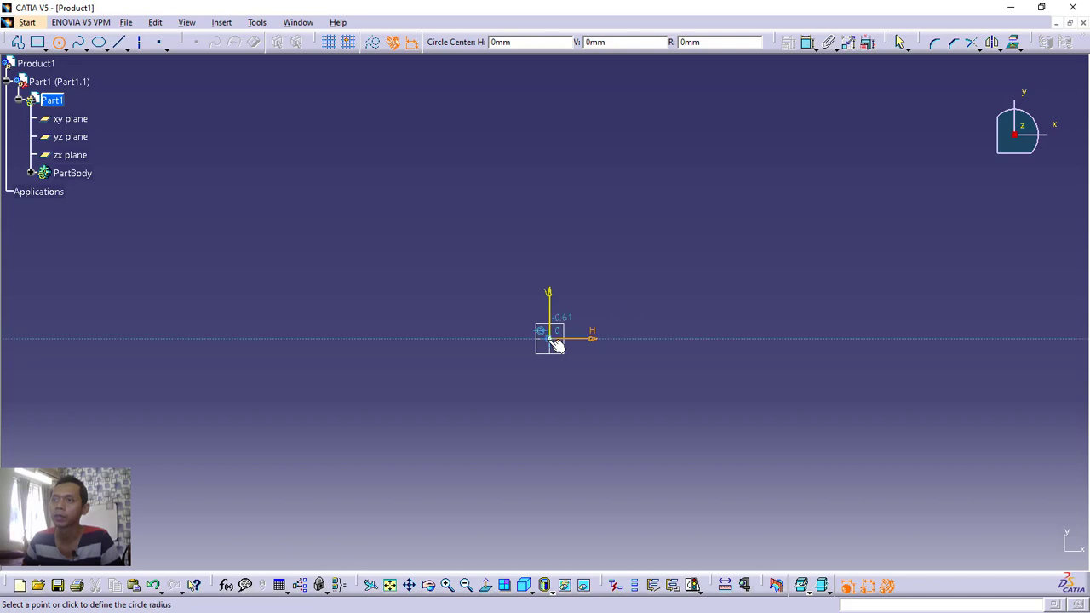
click(575, 314)
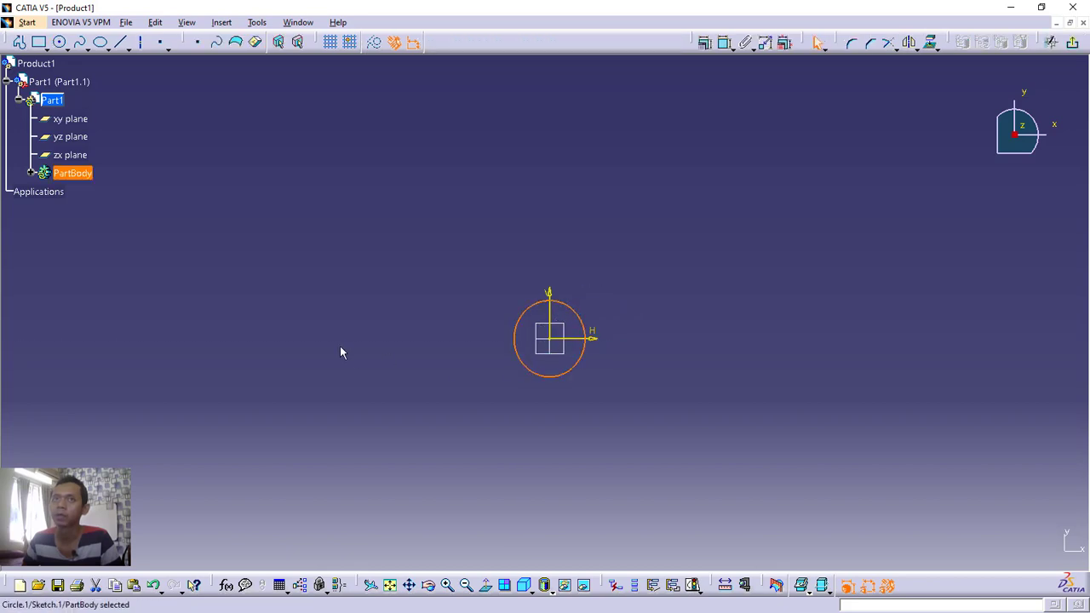
Draw a circle about 151 mm in diameter, centred on the vertical axis above the origin and enclosing the small circle.
click(59, 42)
click(550, 234)
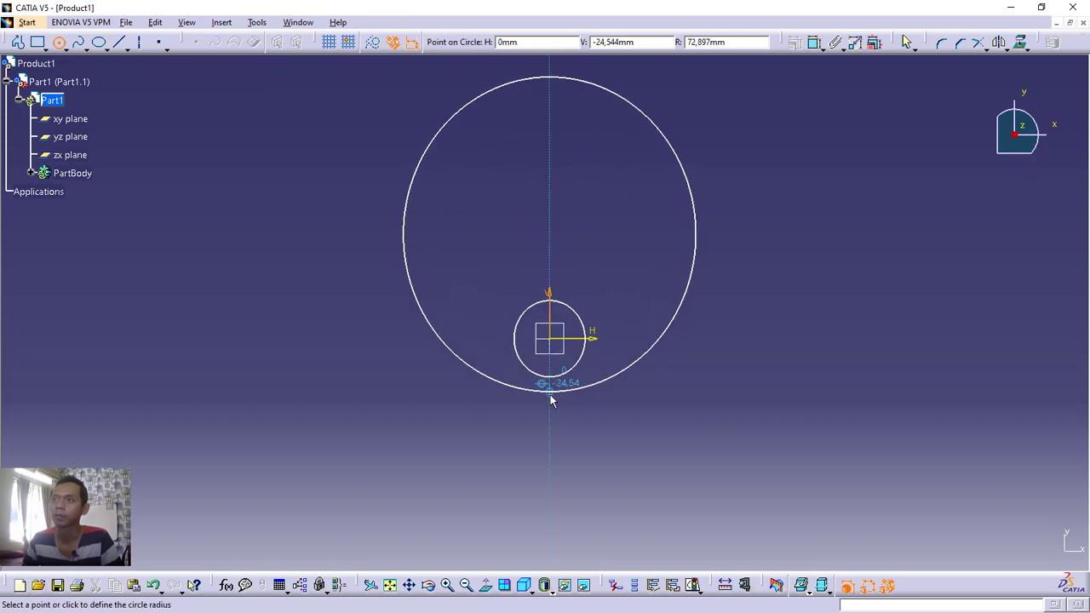
click(550, 395)
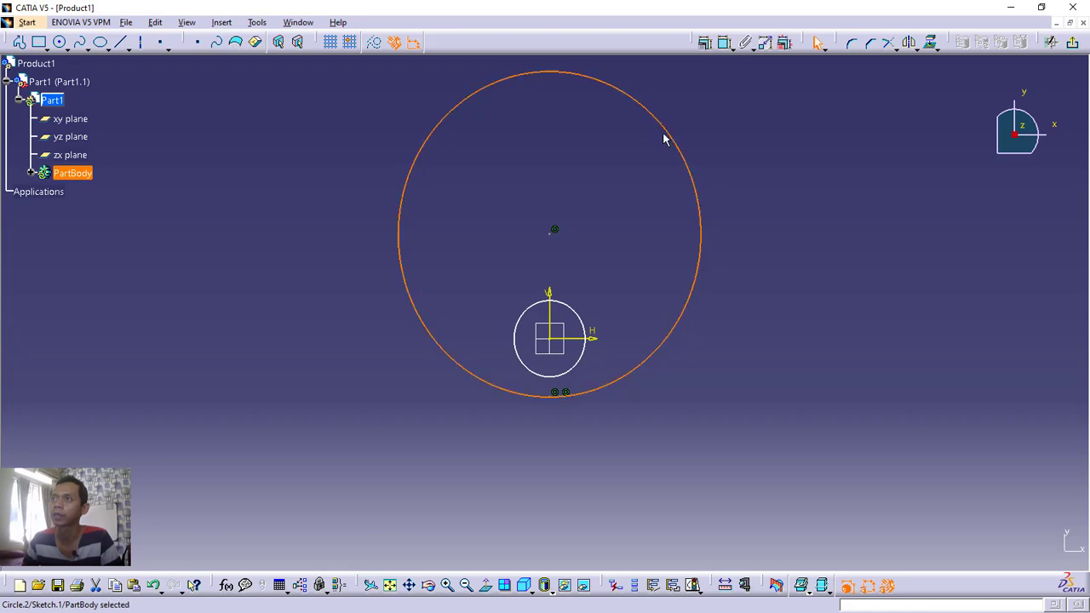
Dimension the large circle's diameter and set it to 160 mm.
click(725, 43)
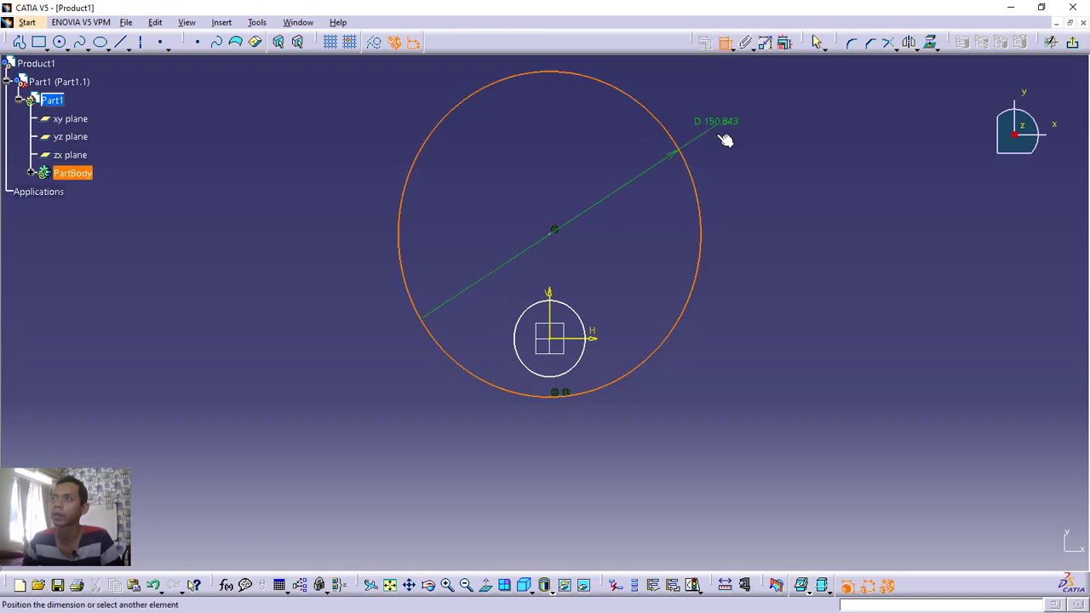
click(737, 197)
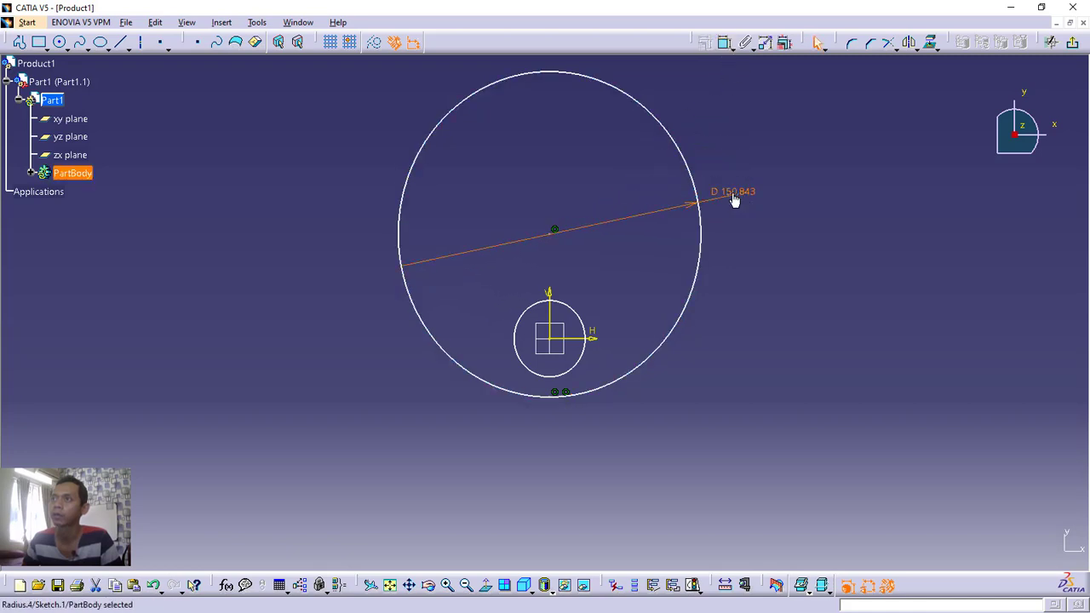
double_click(738, 195)
text(160)
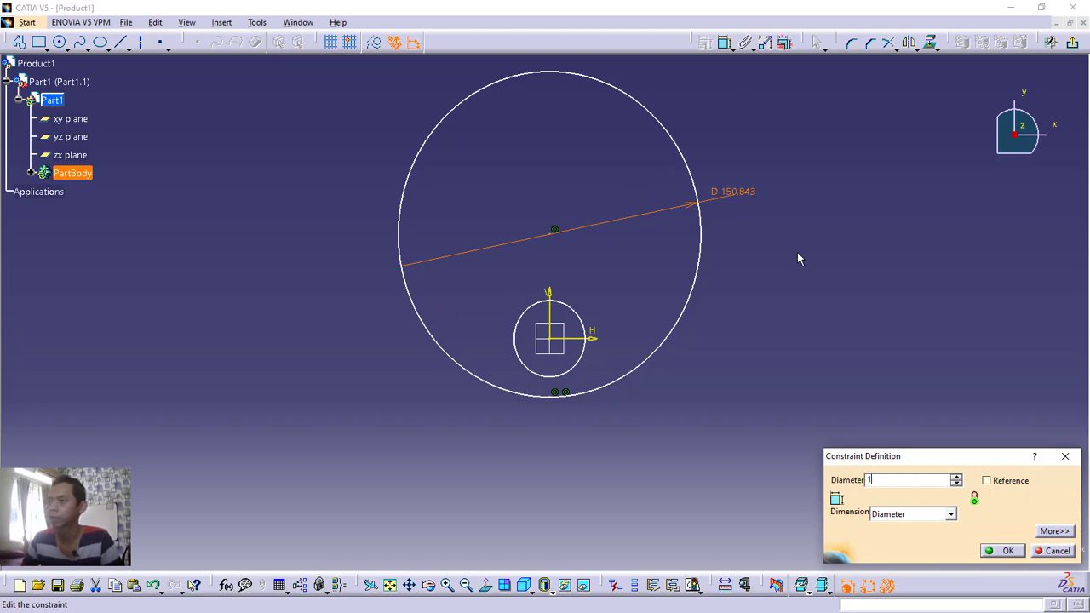
click(1001, 551)
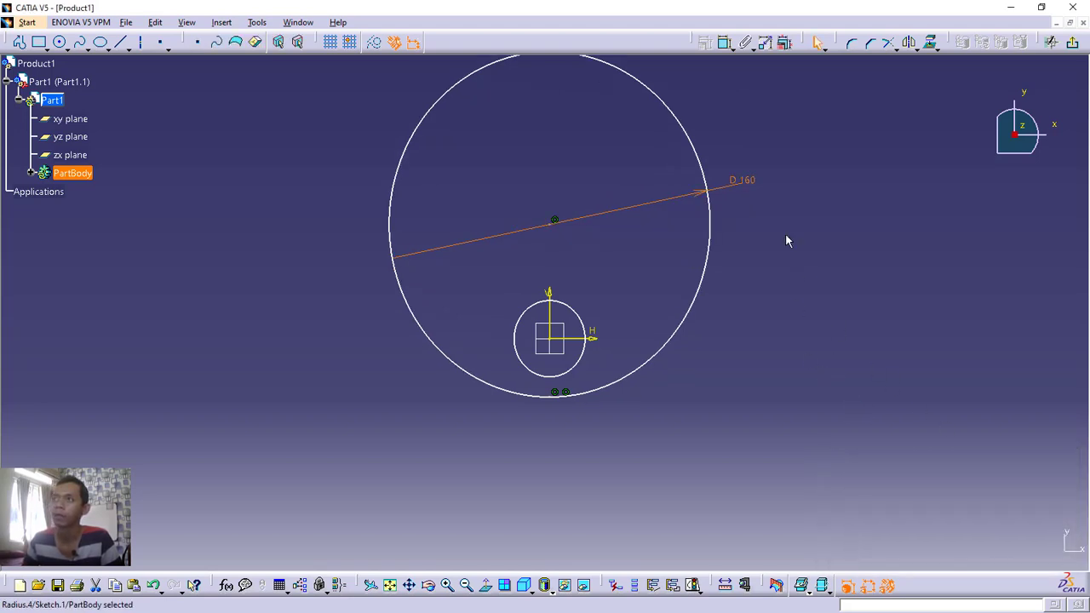
Dimension the vertical distance from the origin to the large circle's lowest point and set it to 27 mm.
click(725, 43)
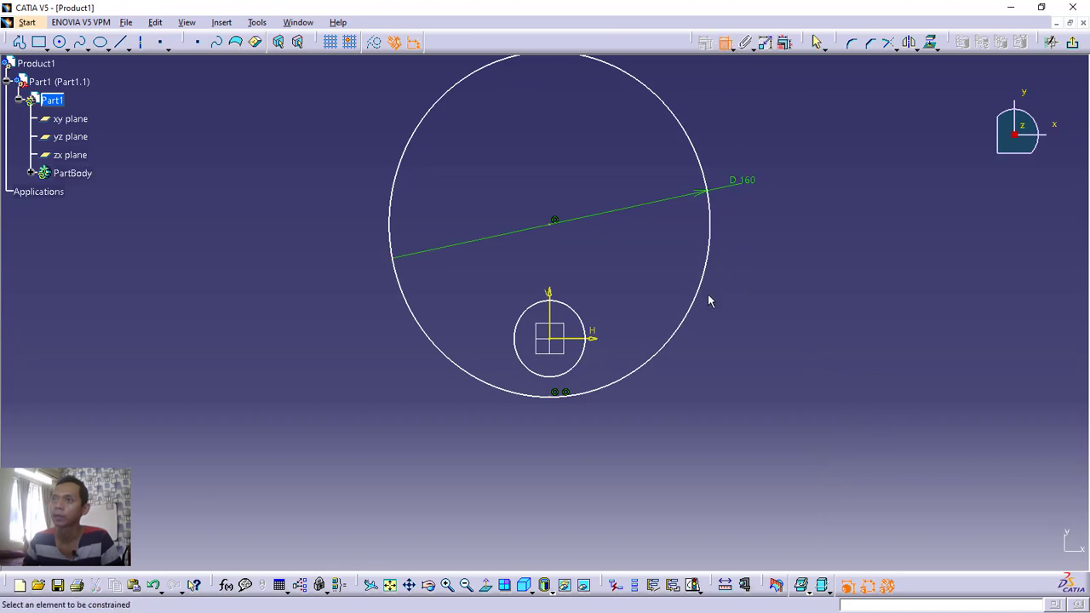
click(553, 343)
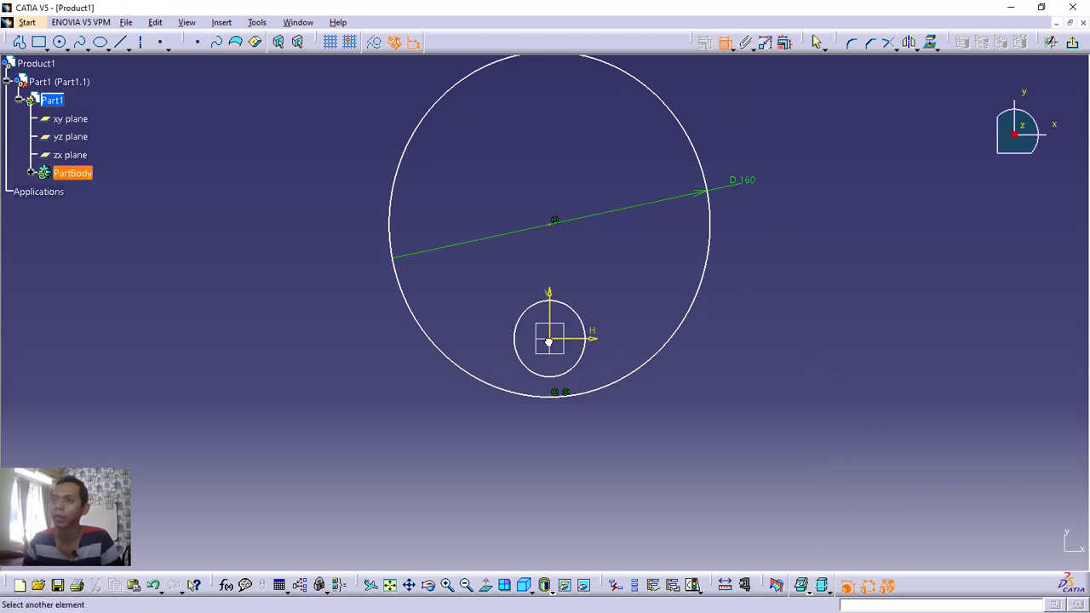
click(557, 395)
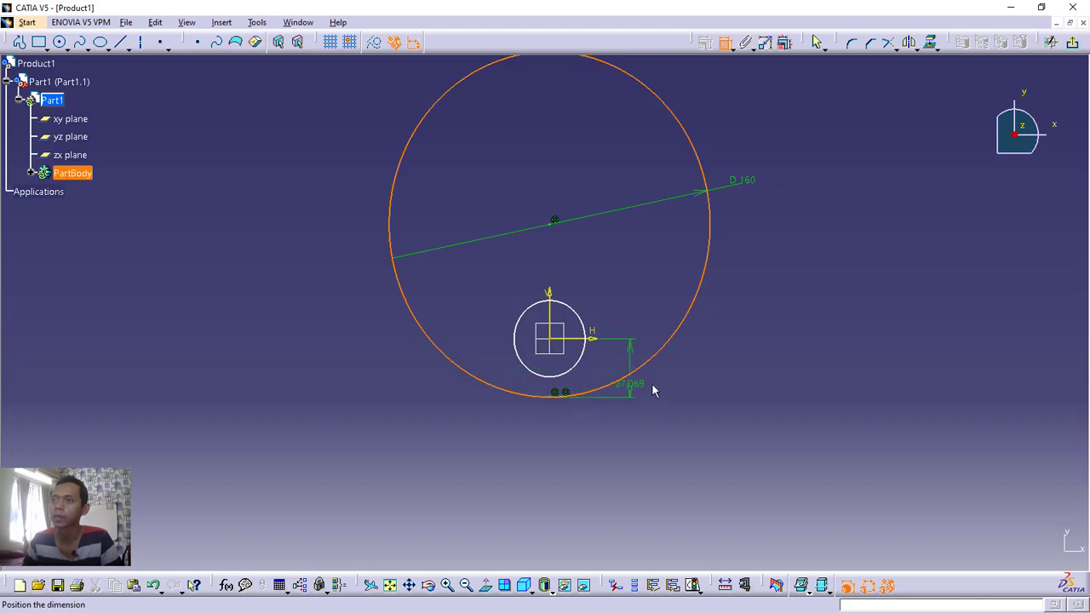
click(703, 376)
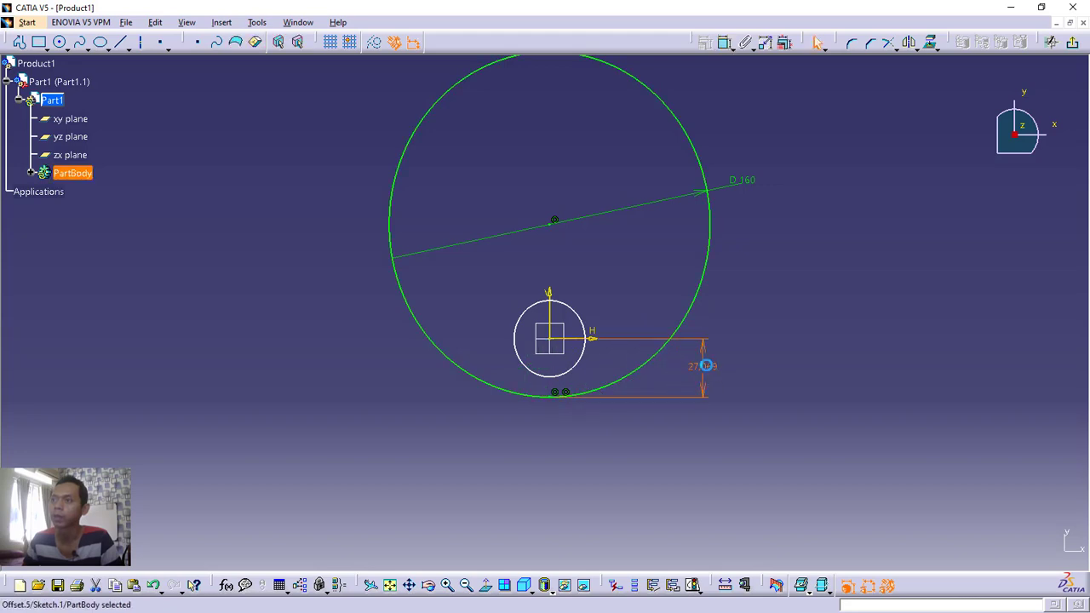
double_click(706, 366)
text(27)
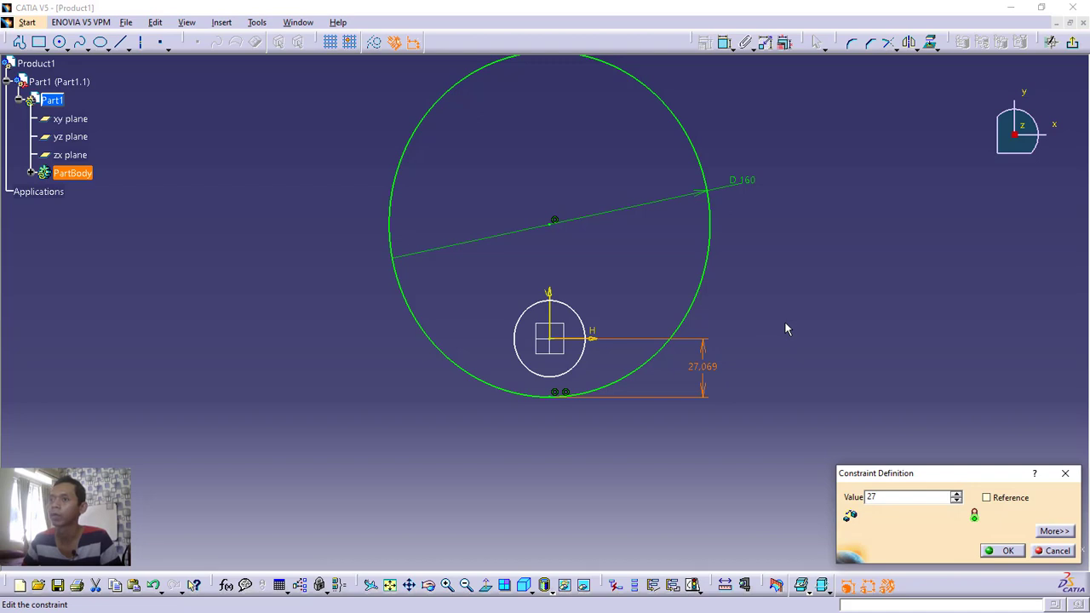
key(Return)
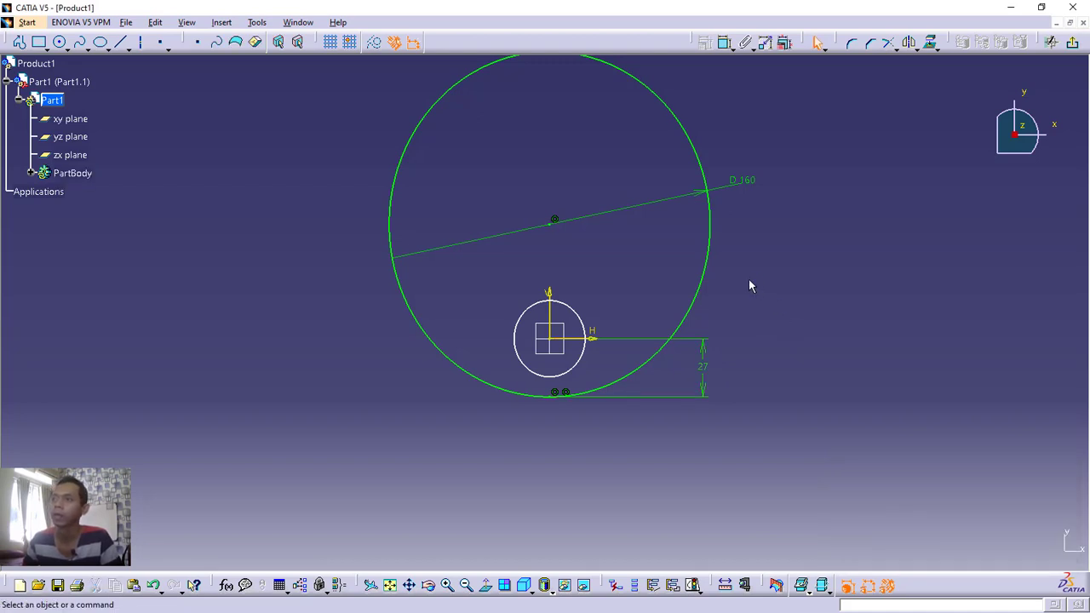
Rotate the 160 mm circle about the origin in duplicate mode, with 3 instances at 90 degrees.
click(709, 256)
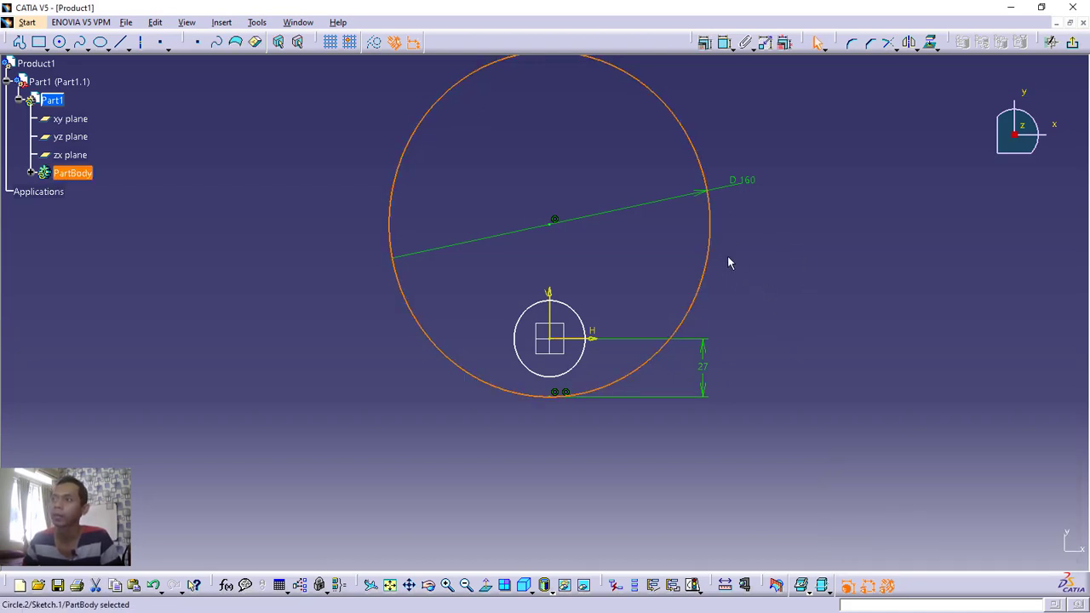
click(919, 48)
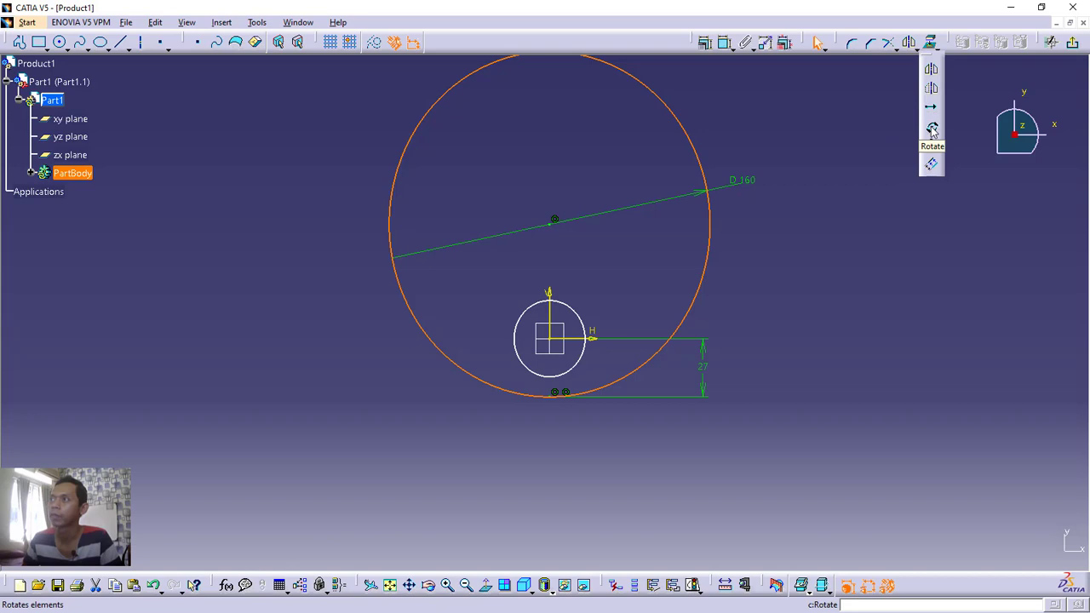
click(932, 128)
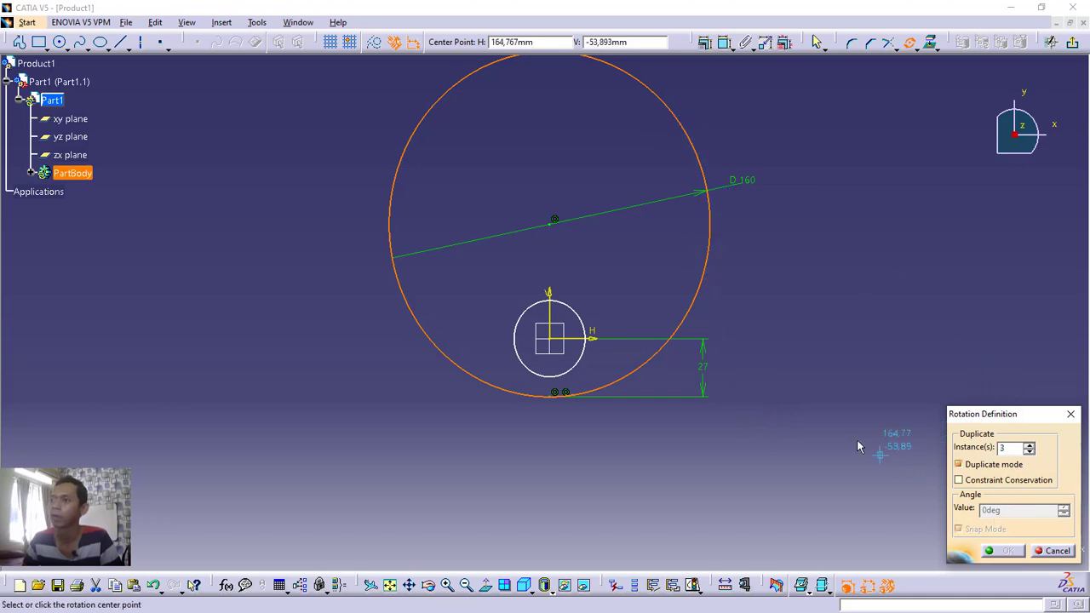
click(557, 342)
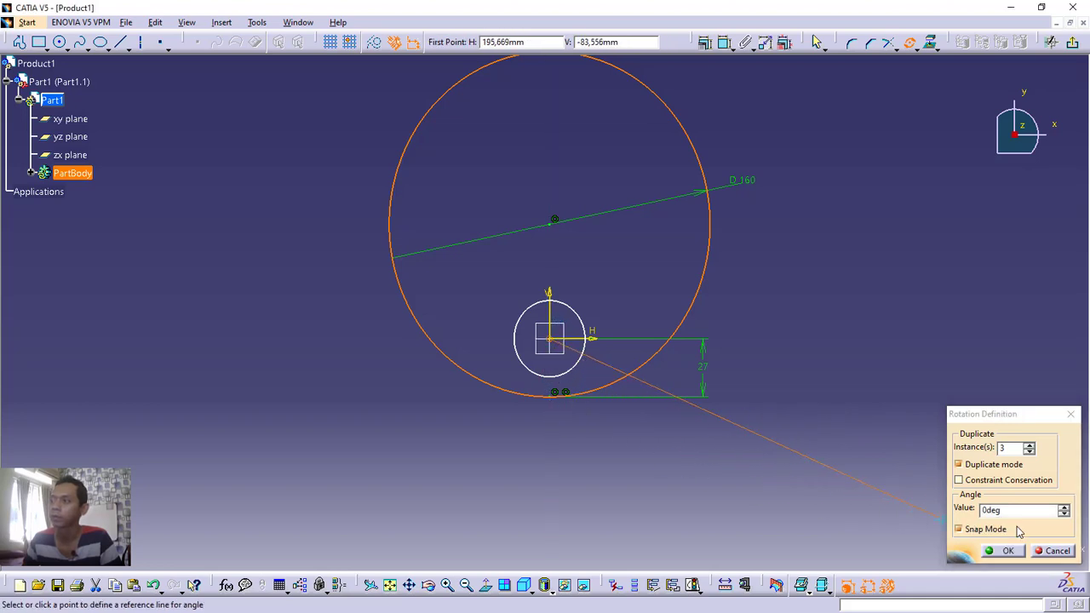
double_click(996, 509)
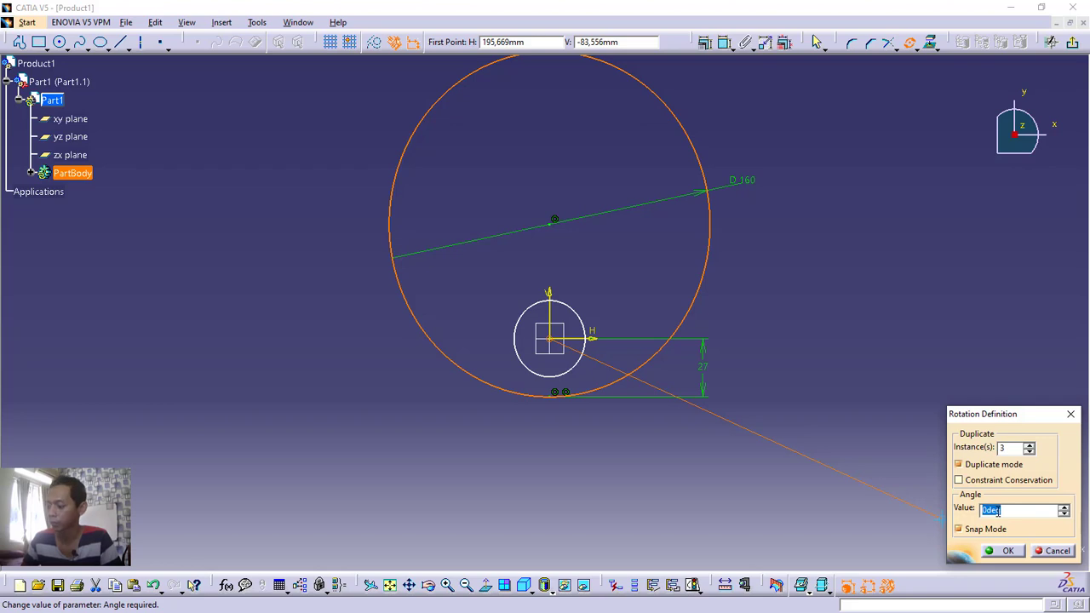
text(90)
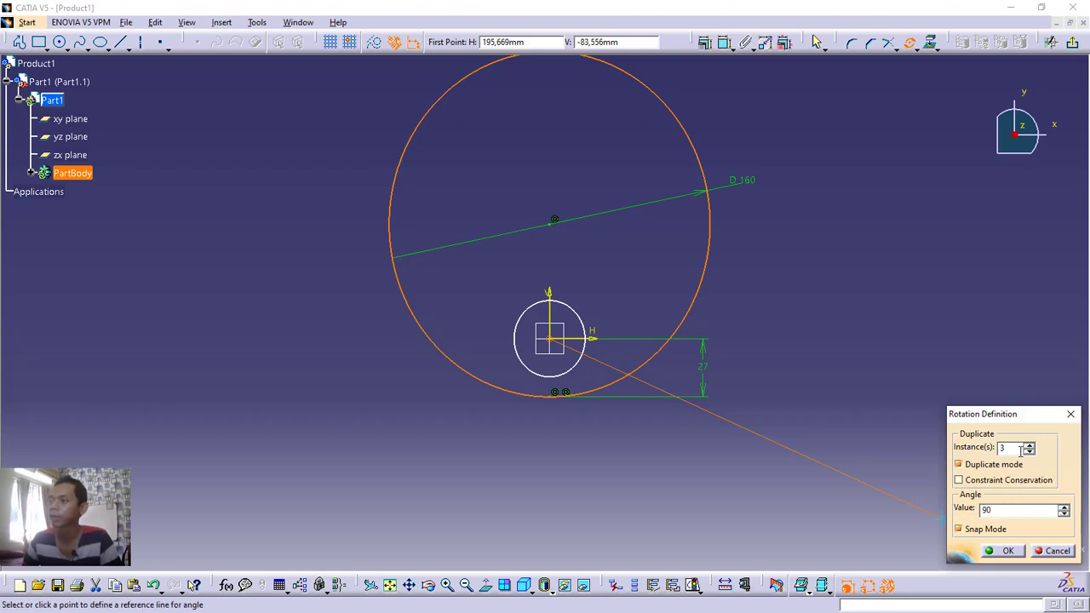
click(1021, 452)
text(3)
key(Return)
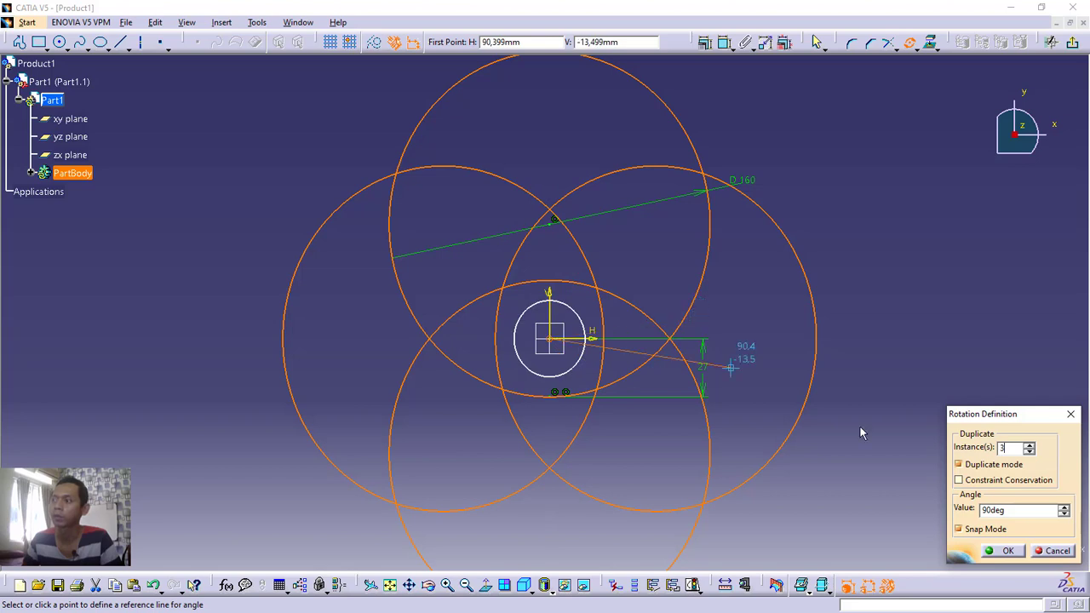
key(Return)
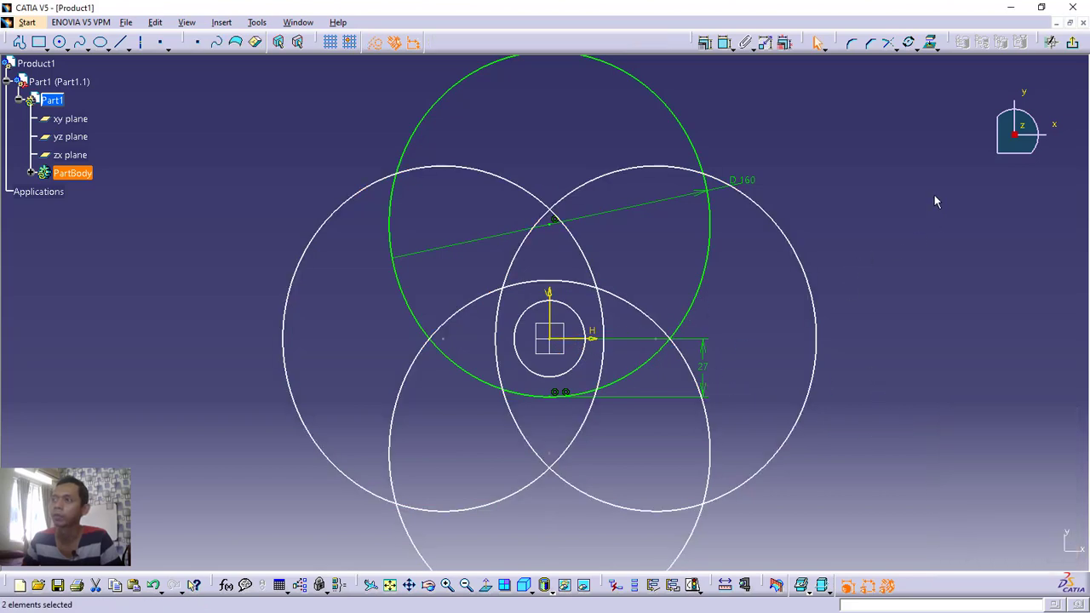
click(897, 244)
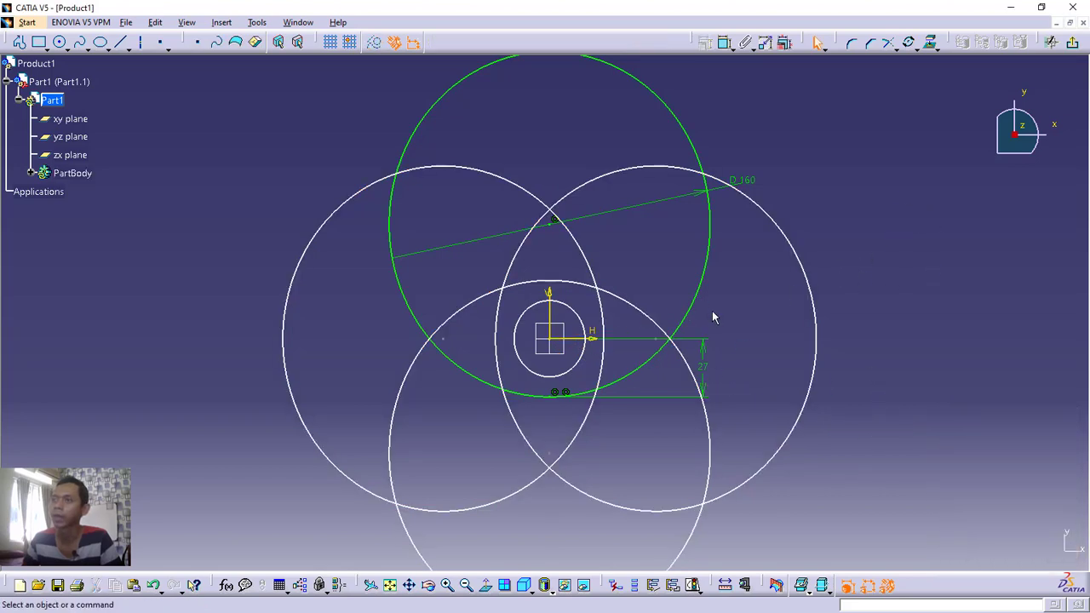
Delete the small circle centred on the origin.
mouse_move(713, 316)
middle_down()
mouse_move(777, 330)
mouse_move(730, 308)
middle_up()
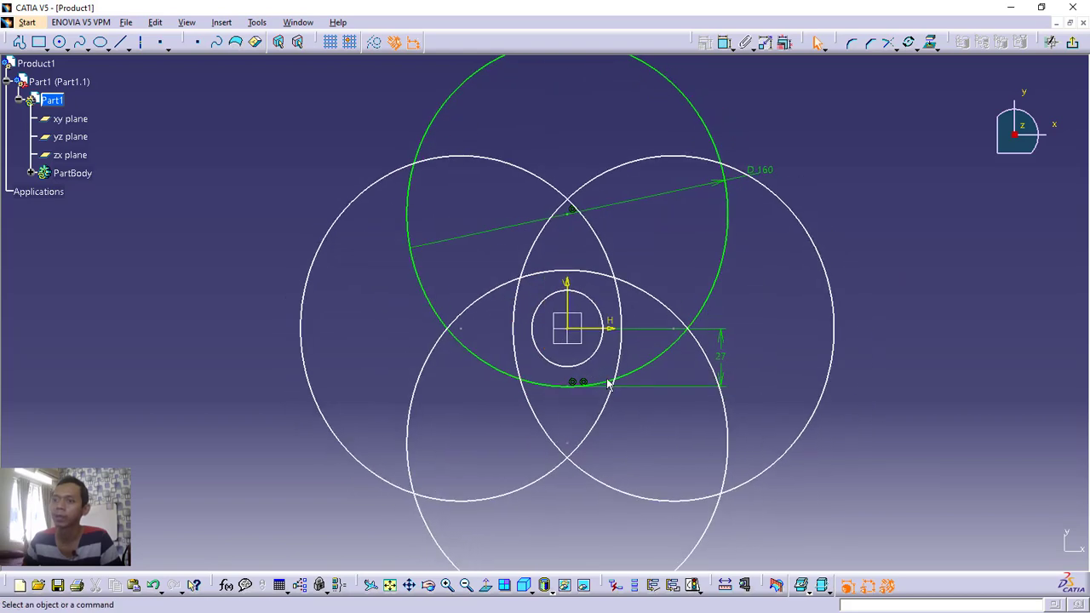
click(447, 585)
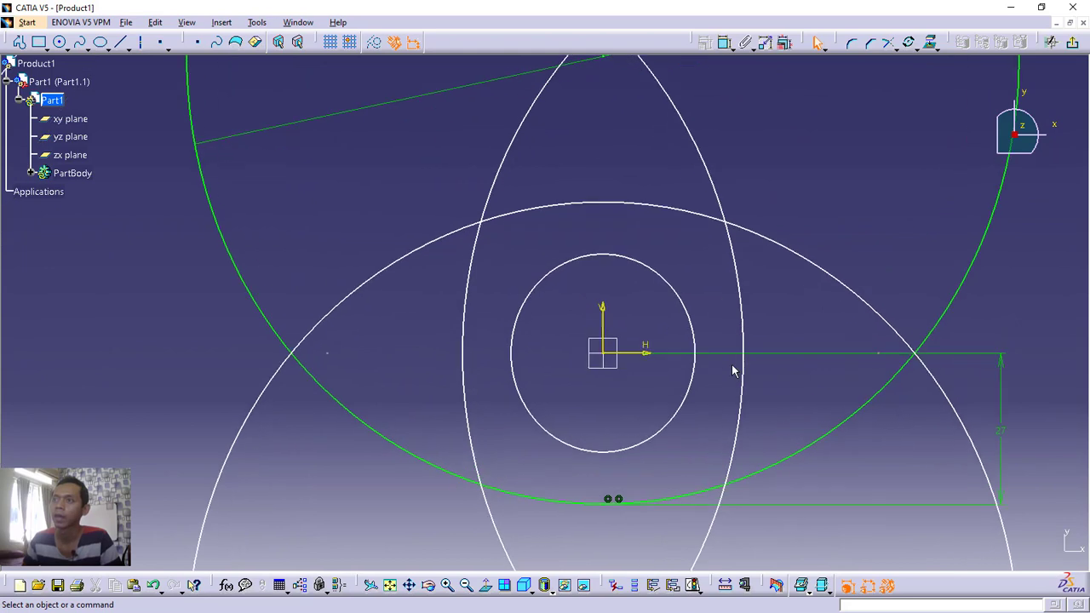
click(654, 270)
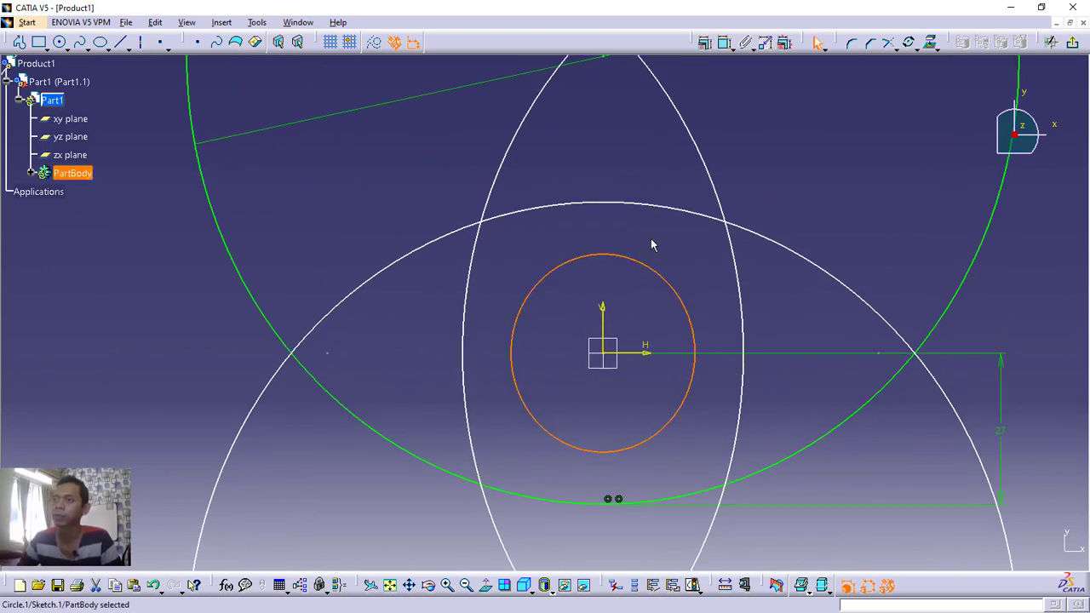
key(Delete)
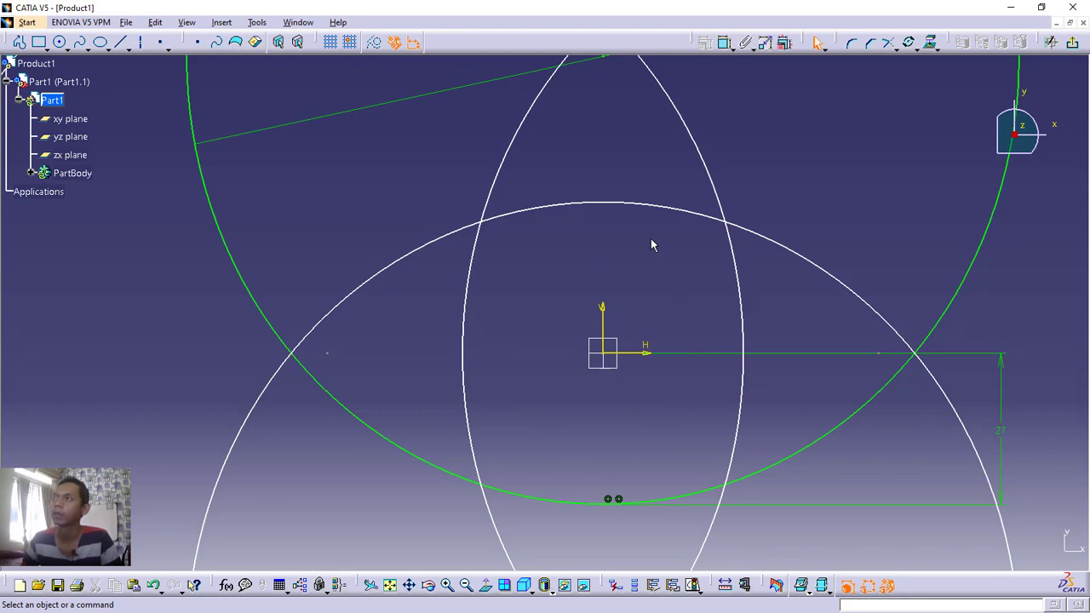
Trim the circle forming the profile's left side against the upper and lower circles, keeping the arcs around the origin.
click(887, 44)
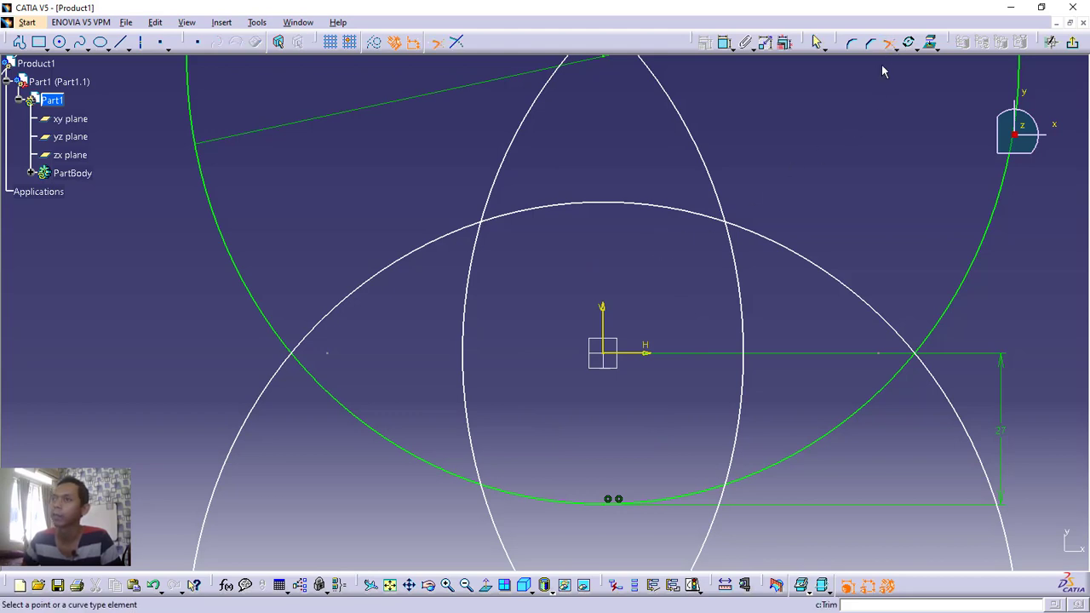
click(467, 340)
click(541, 211)
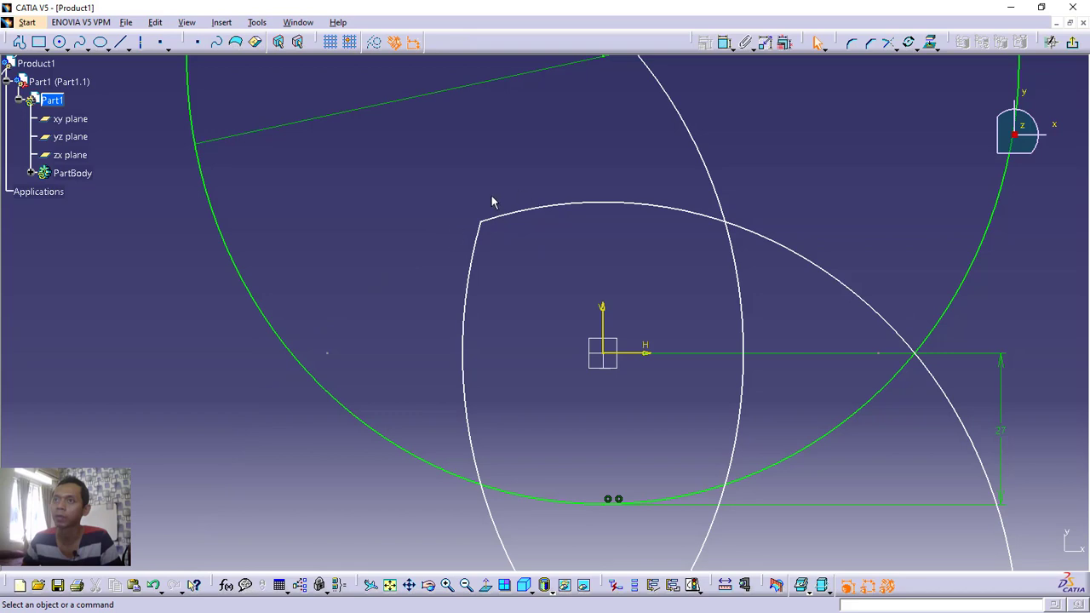
click(888, 43)
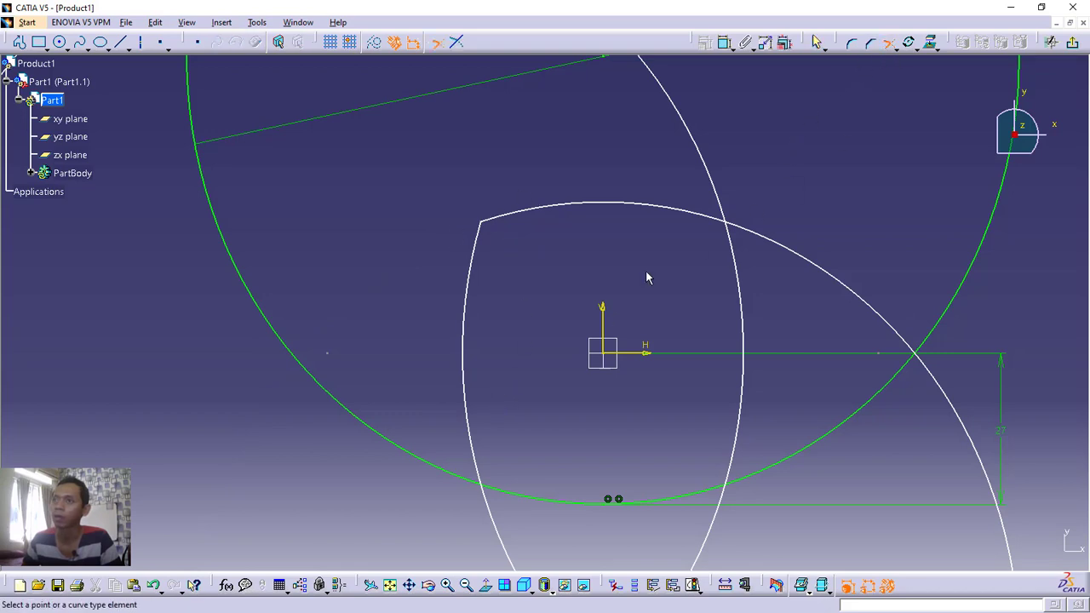
click(463, 347)
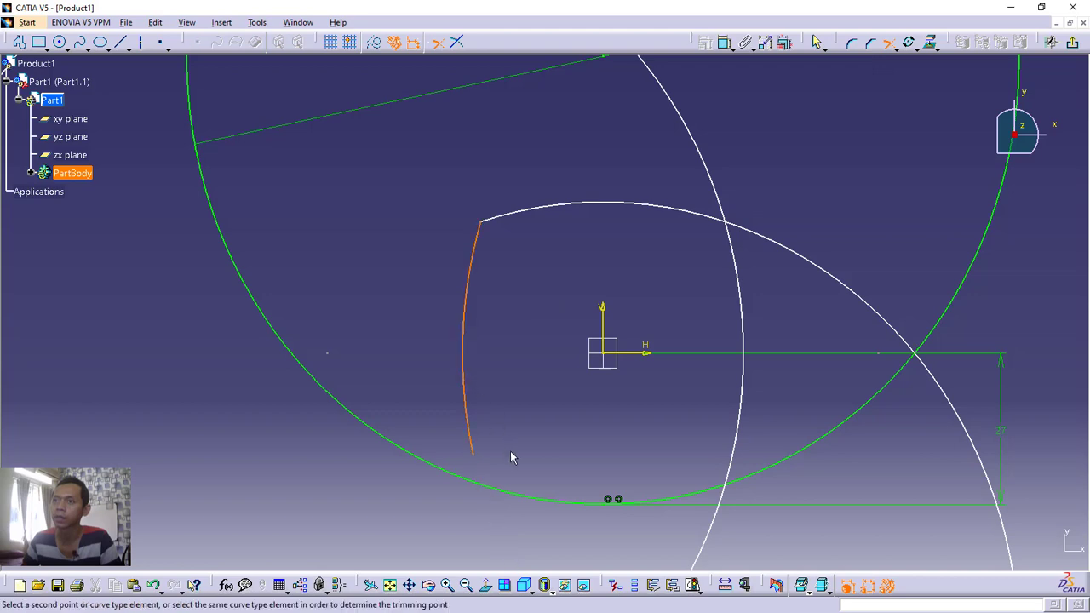
click(520, 493)
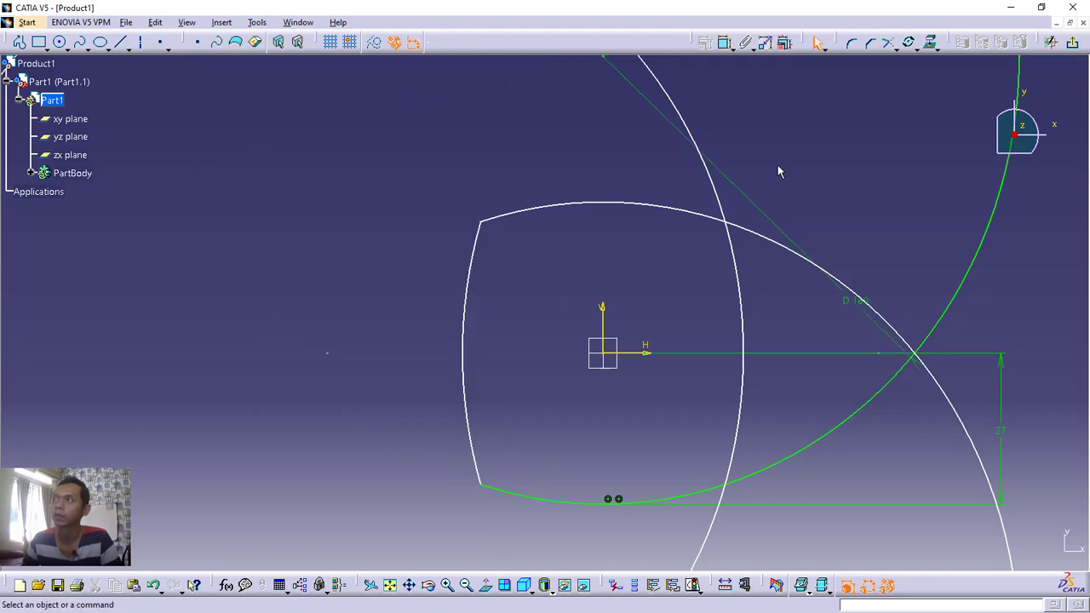
Trim the circle forming the profile's right side against the upper and lower arcs to close the four-arc profile.
click(888, 43)
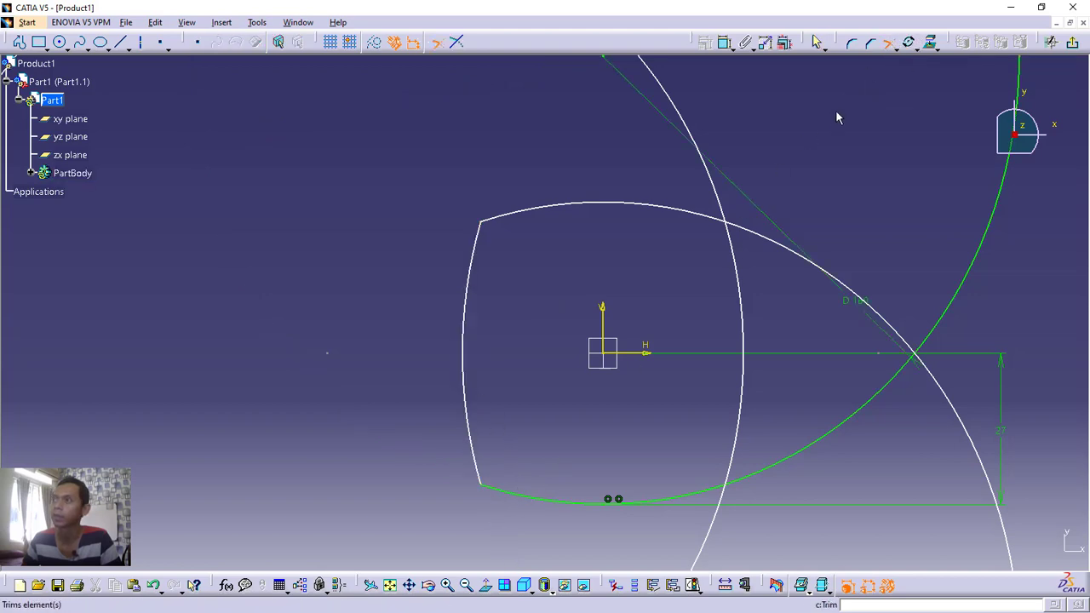
click(741, 288)
click(709, 219)
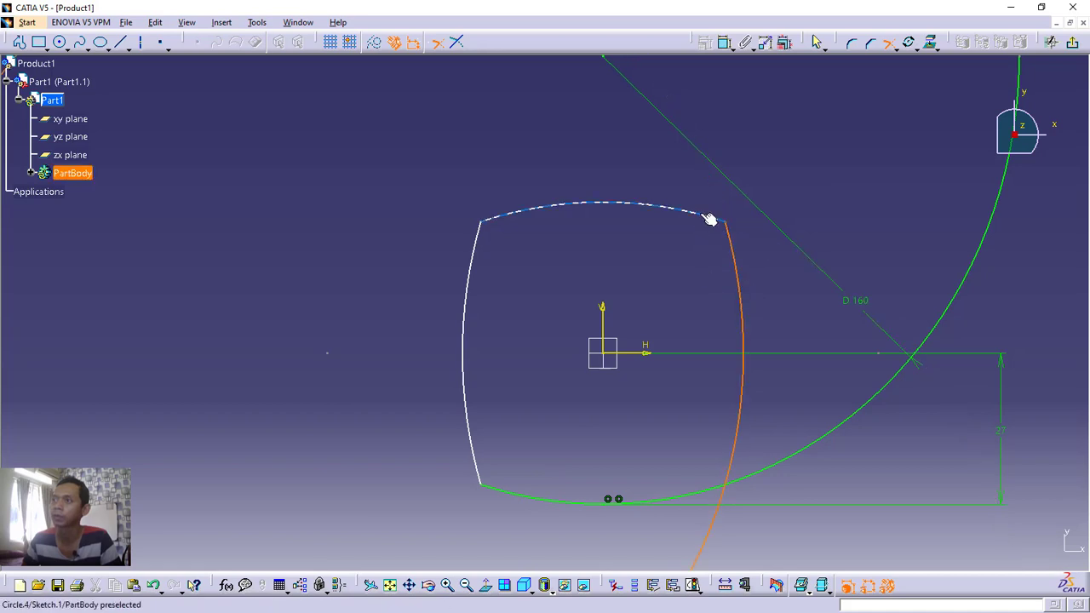
click(889, 44)
click(745, 304)
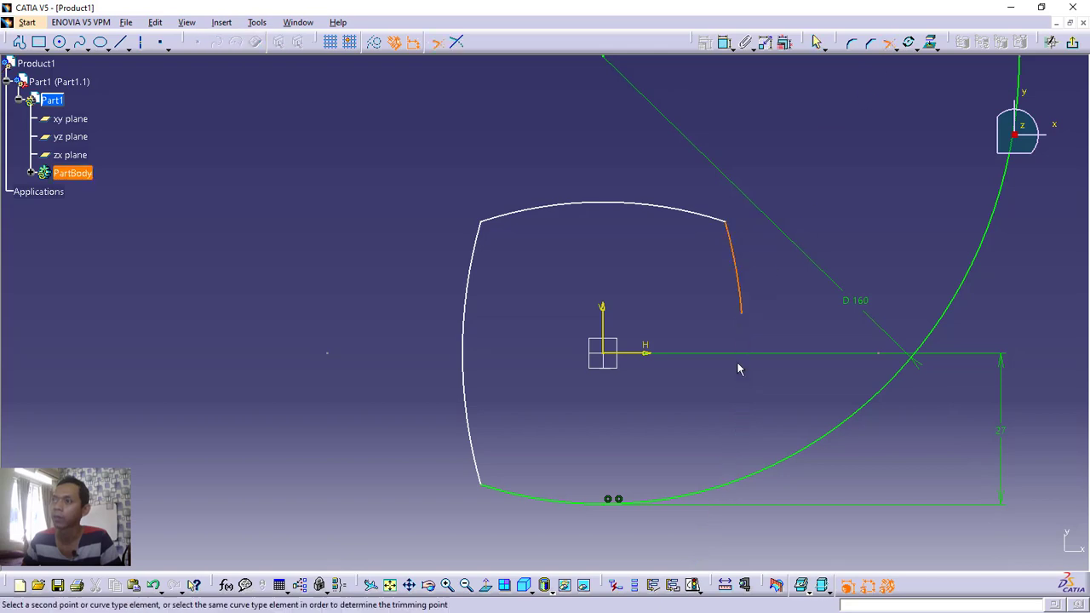
click(685, 495)
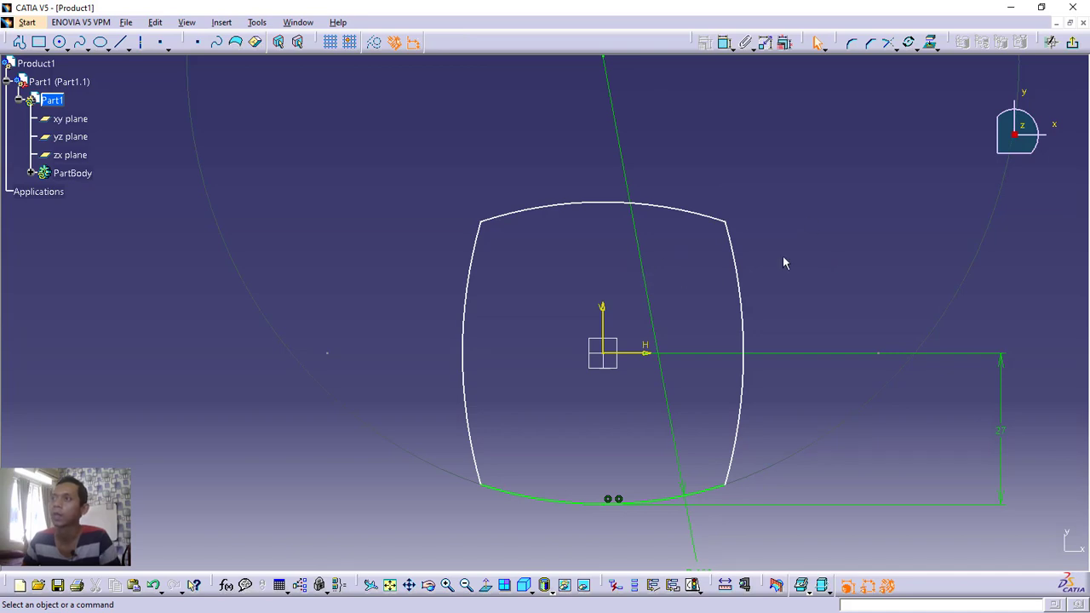
Apply a Fix constraint to all elements of the four-arc profile.
drag(835, 149, 405, 534)
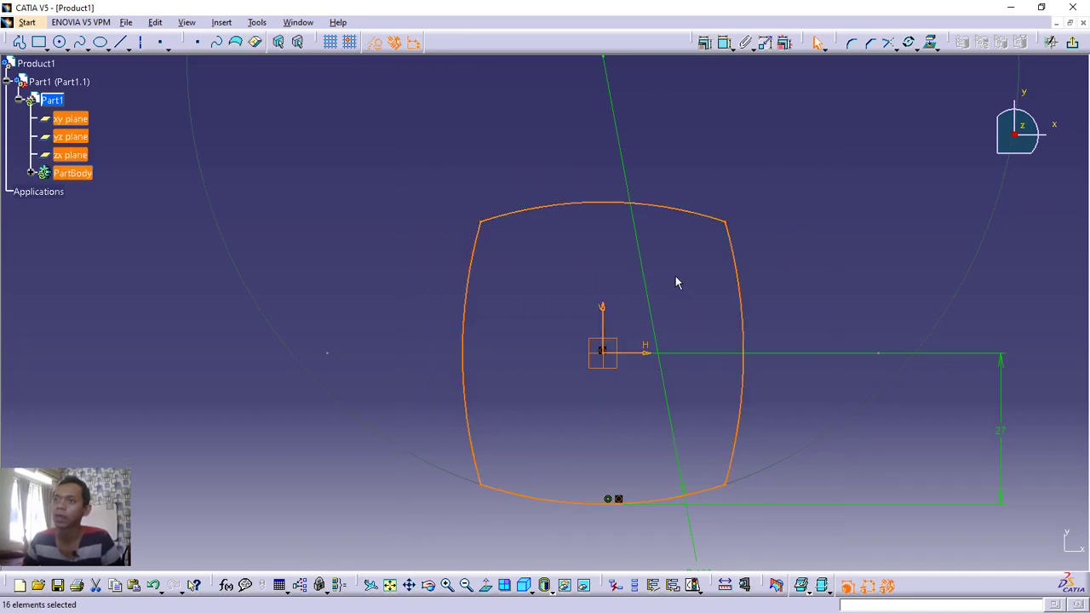
click(707, 47)
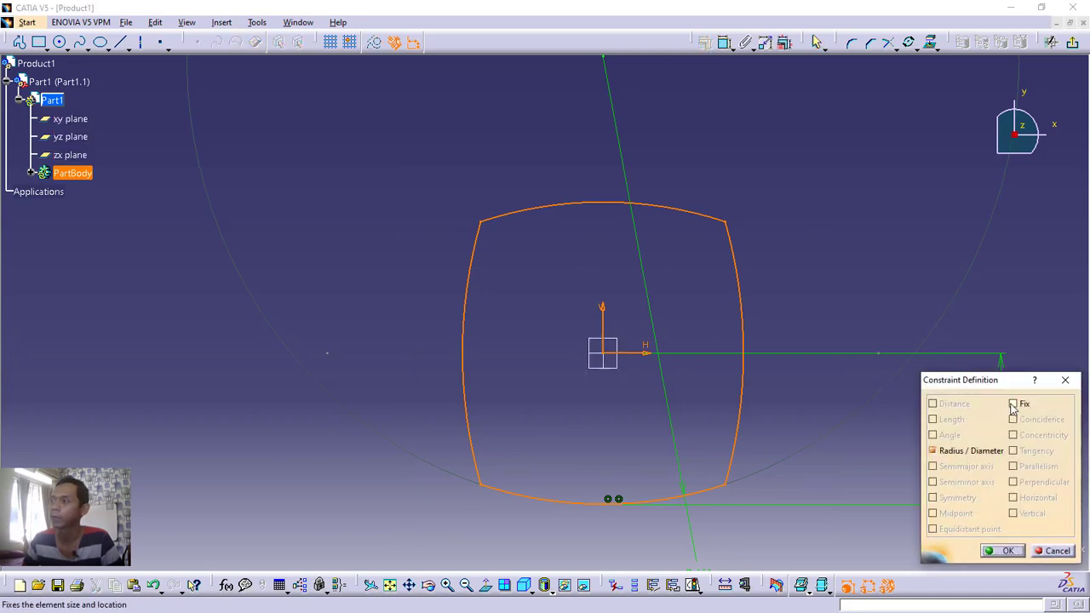
click(1012, 403)
click(1004, 551)
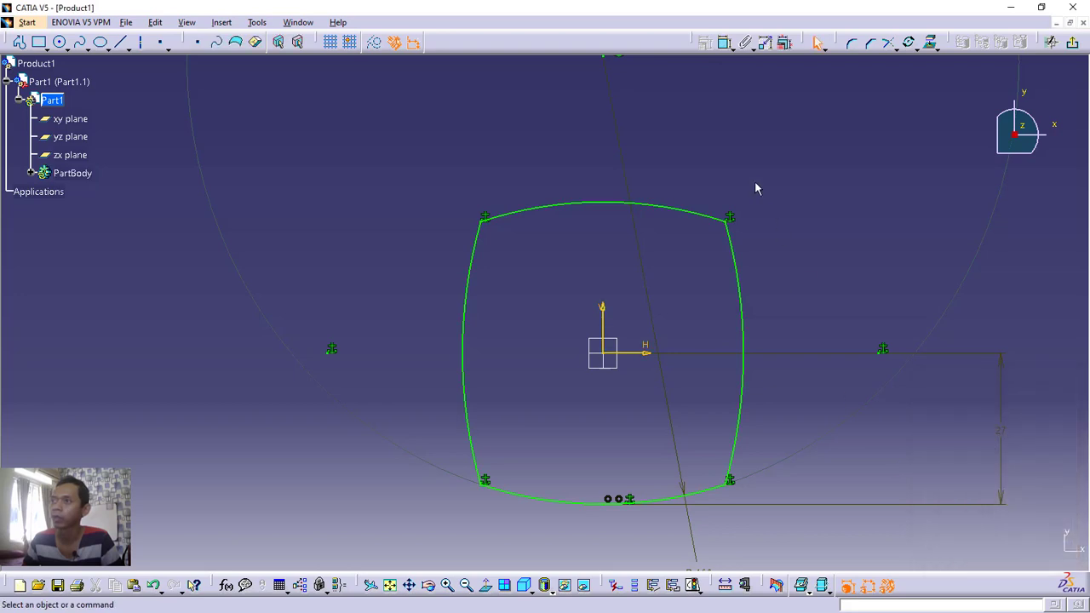
Round the upper-left corner of the four-arc profile with a 4 mm corner radius.
click(853, 44)
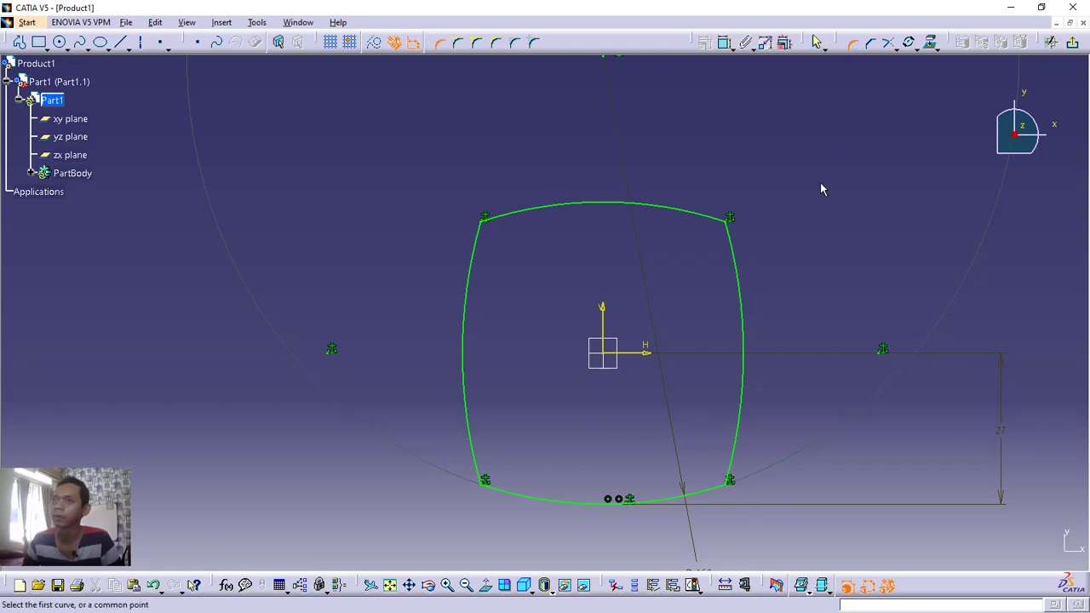
click(505, 221)
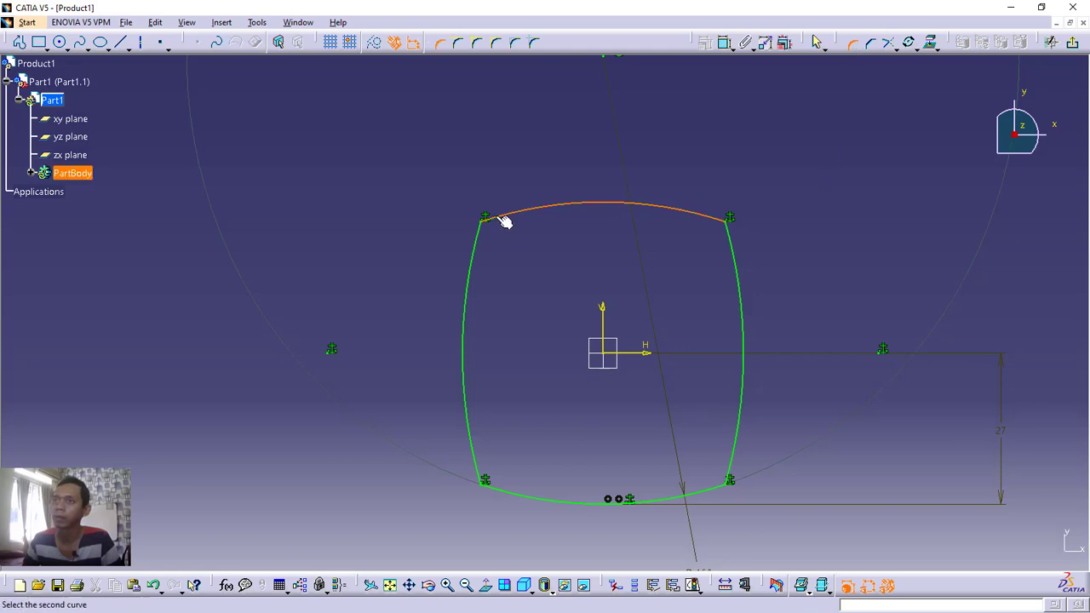
click(480, 263)
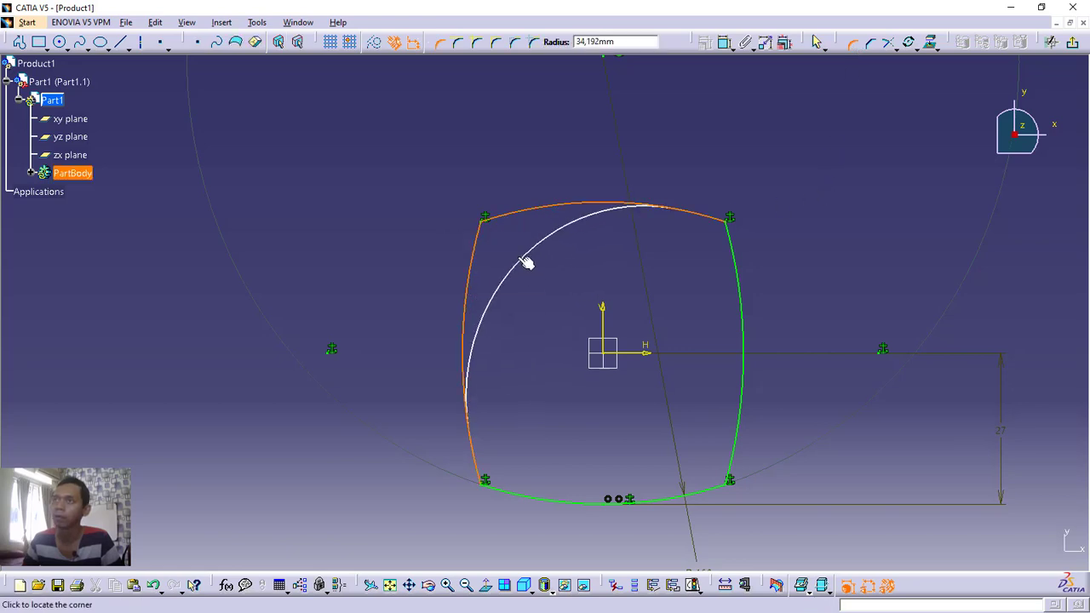
text(4)
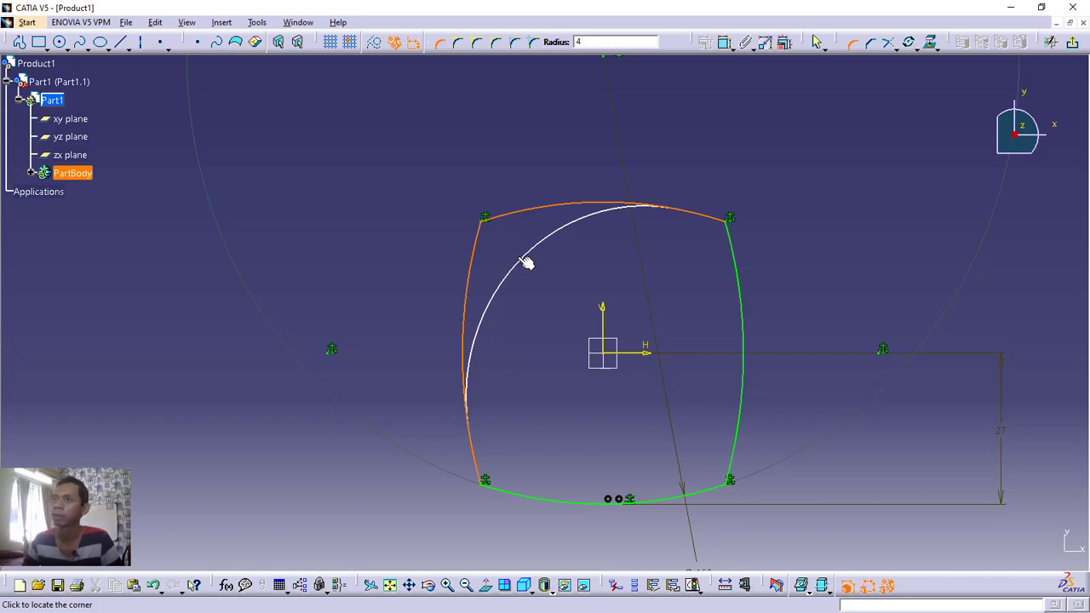
key(Return)
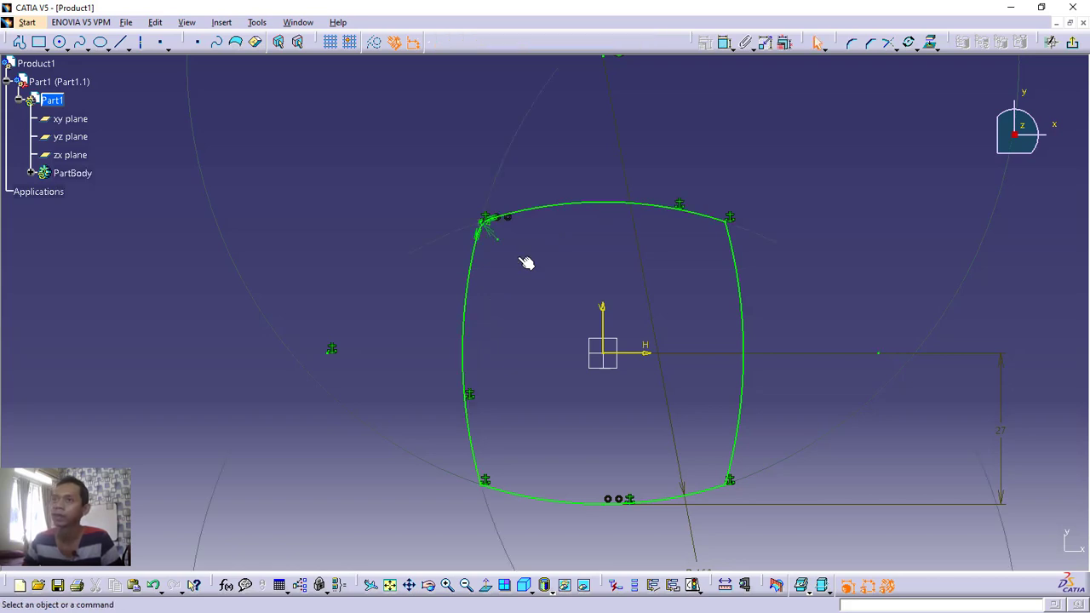
Round the upper-right corner of the four-arc profile with a 4 mm corner radius.
click(851, 43)
click(707, 220)
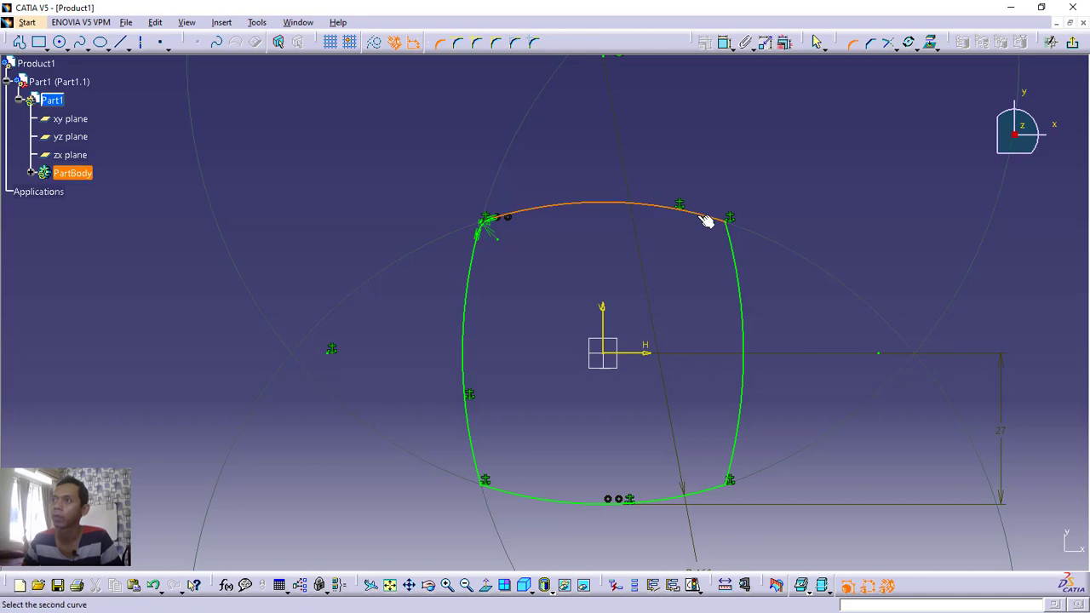
click(742, 289)
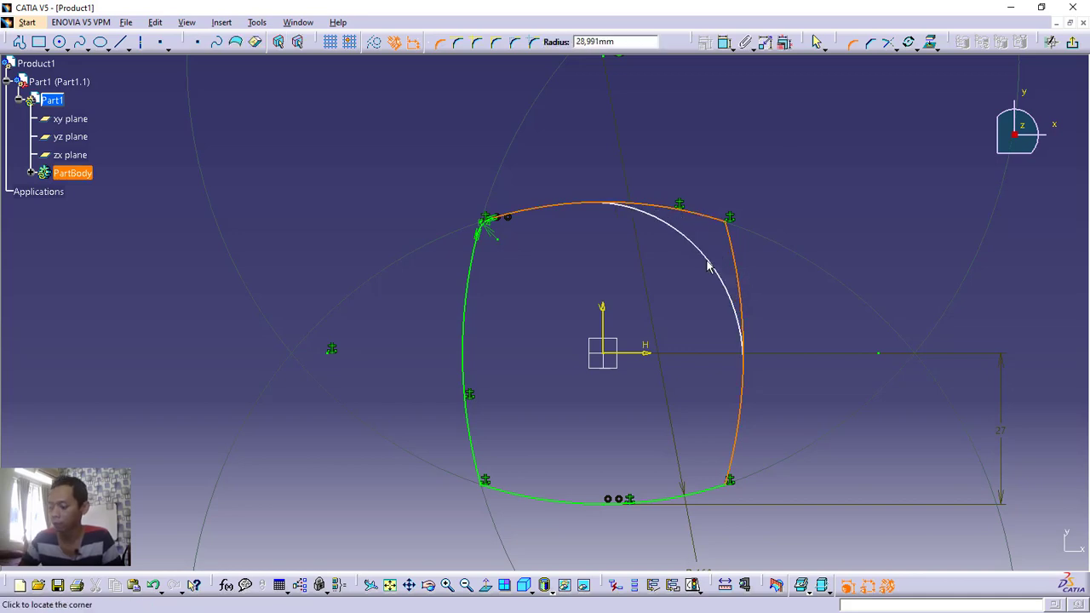
text(4)
key(Return)
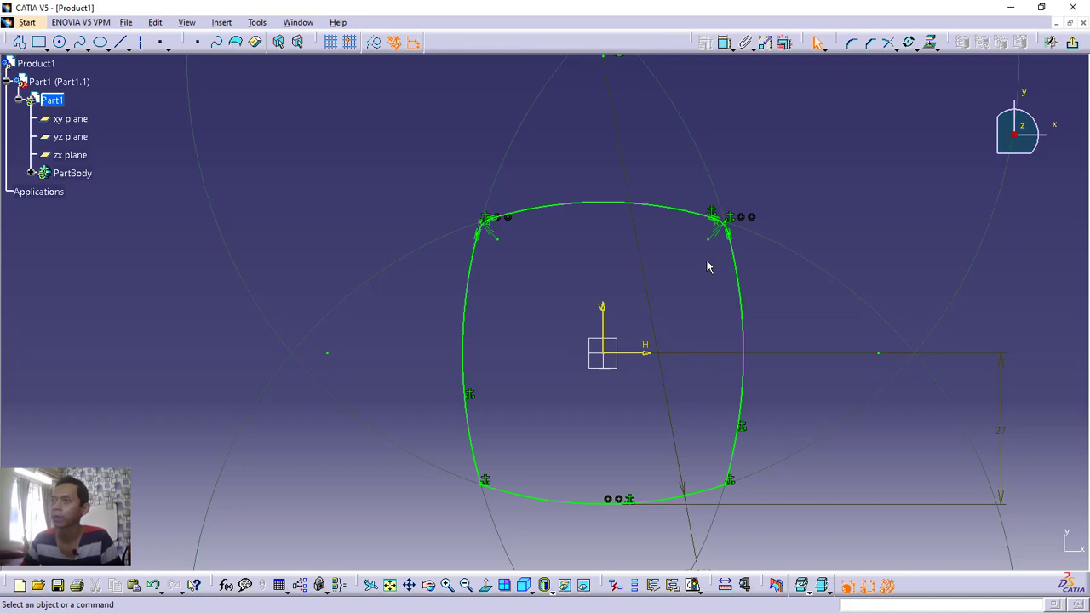
Round the lower-right corner of the four-arc profile with a 4 mm corner radius.
click(851, 42)
click(735, 477)
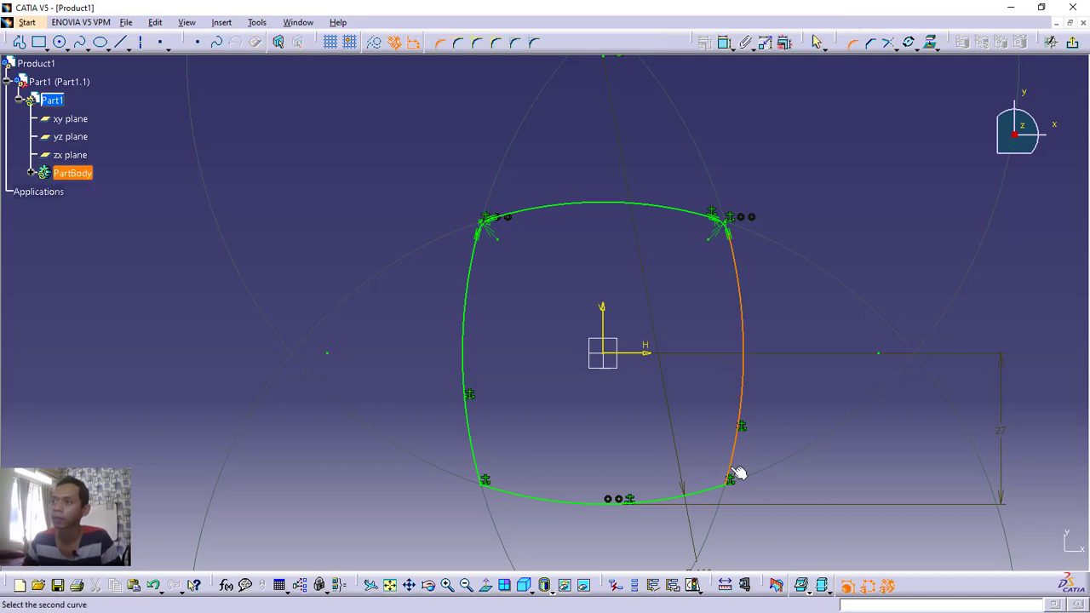
click(699, 496)
text(4)
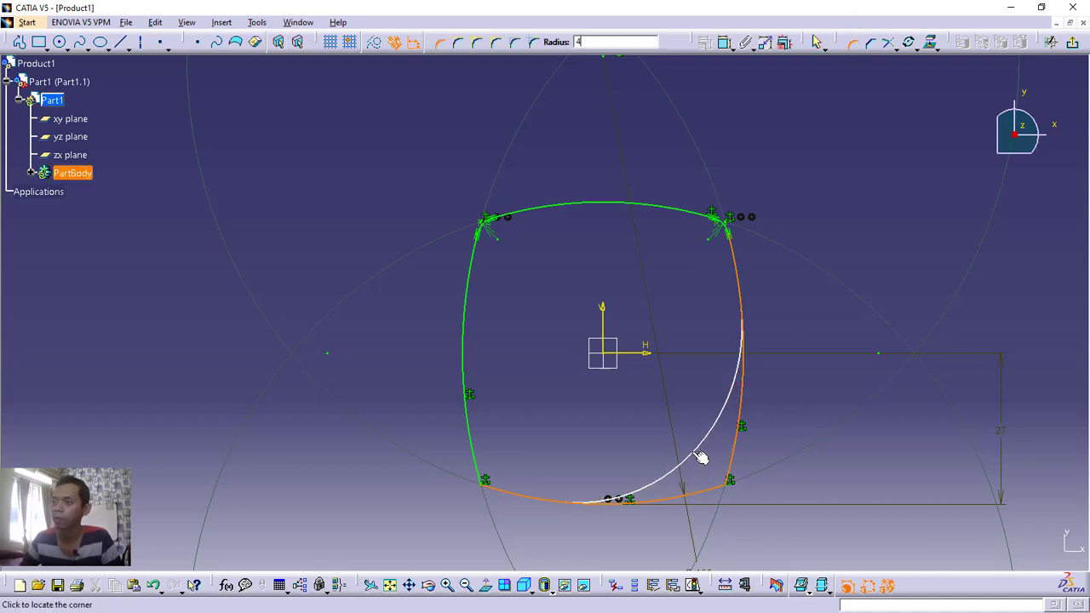
key(Return)
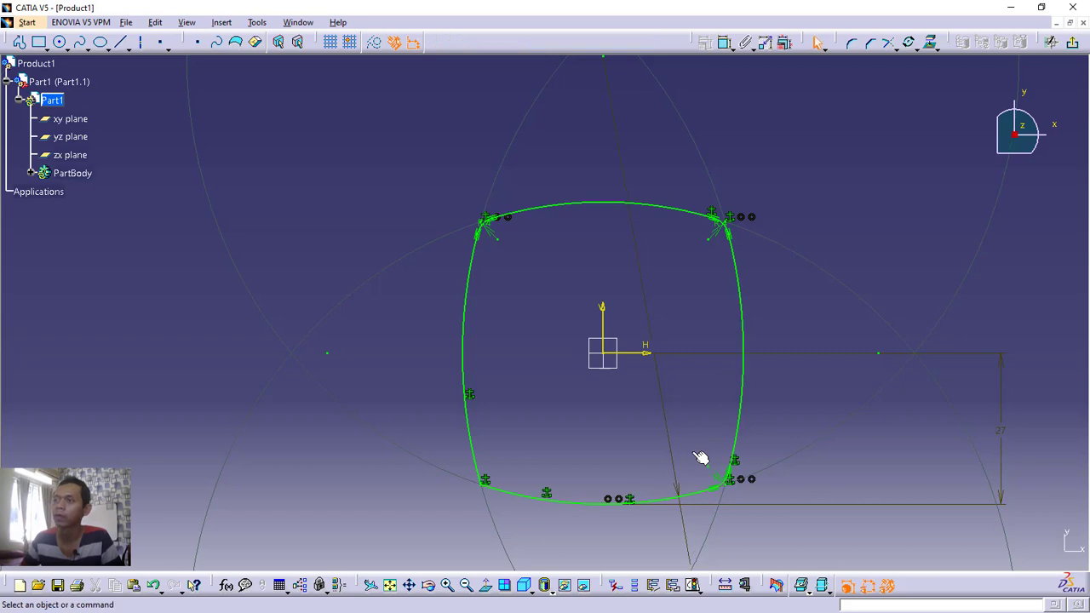
Round the lower-left corner of the four-arc profile with a 4 mm corner radius.
click(851, 43)
click(502, 494)
click(479, 463)
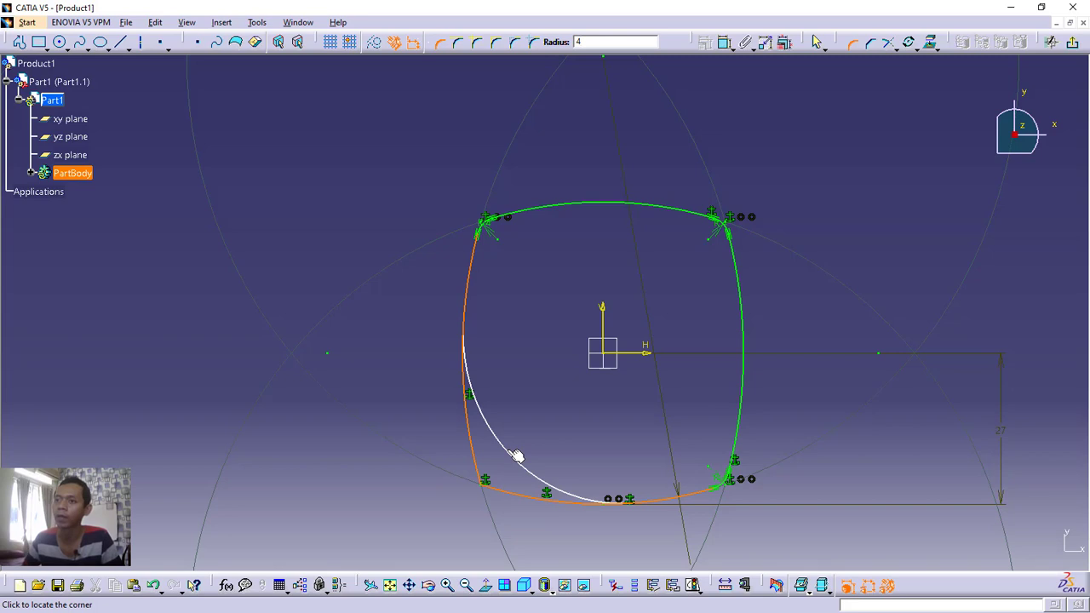
click(516, 456)
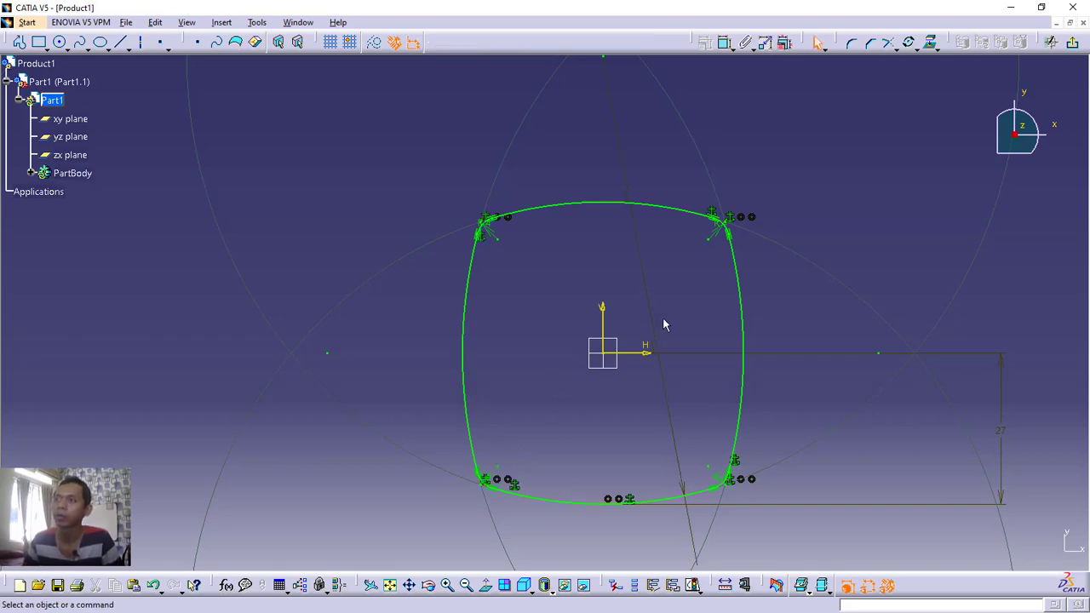
Exit the sketch and pad the rounded four-arc profile to a length of 10 mm.
click(1071, 43)
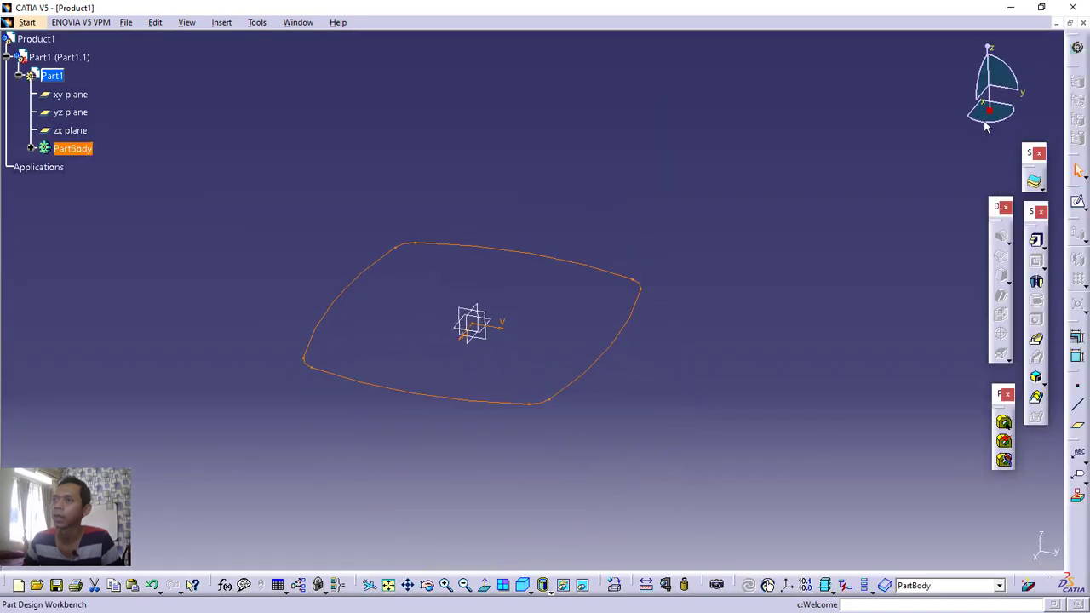
middle_drag(534, 277, 617, 280)
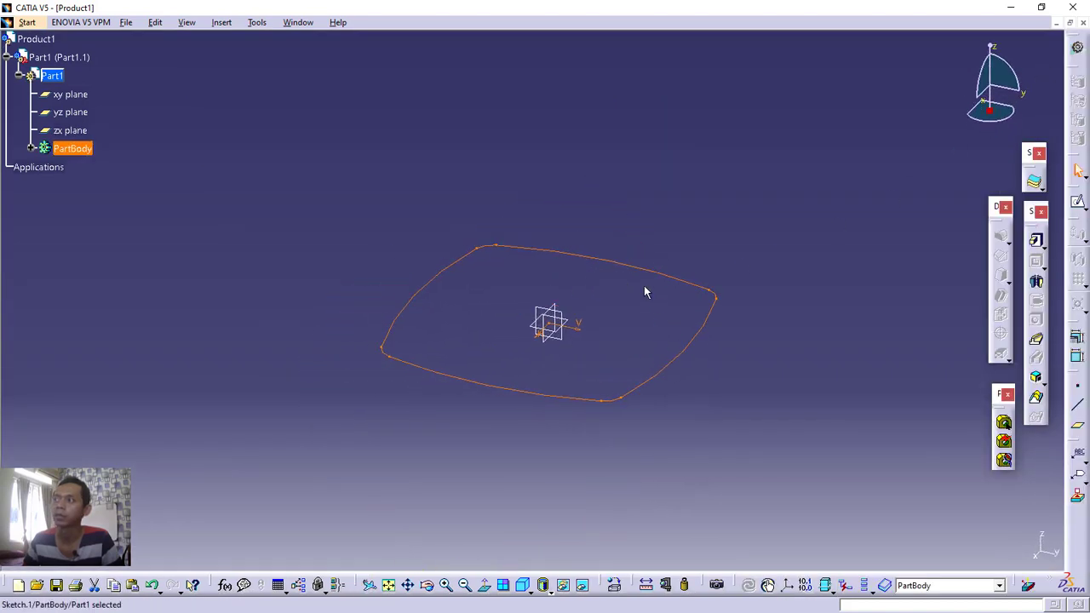
click(704, 282)
click(1035, 244)
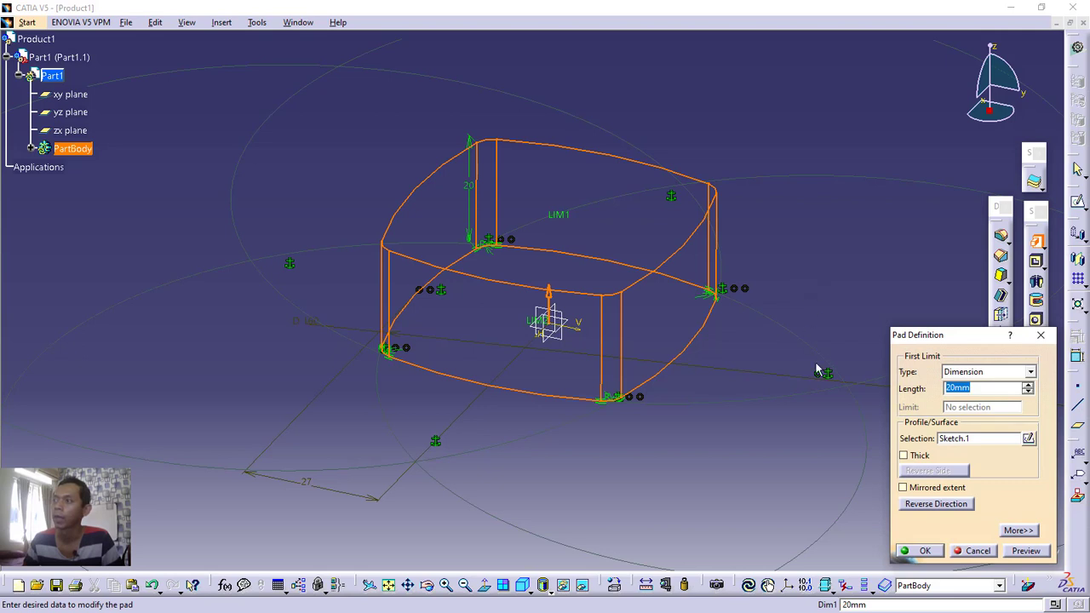
double_click(966, 389)
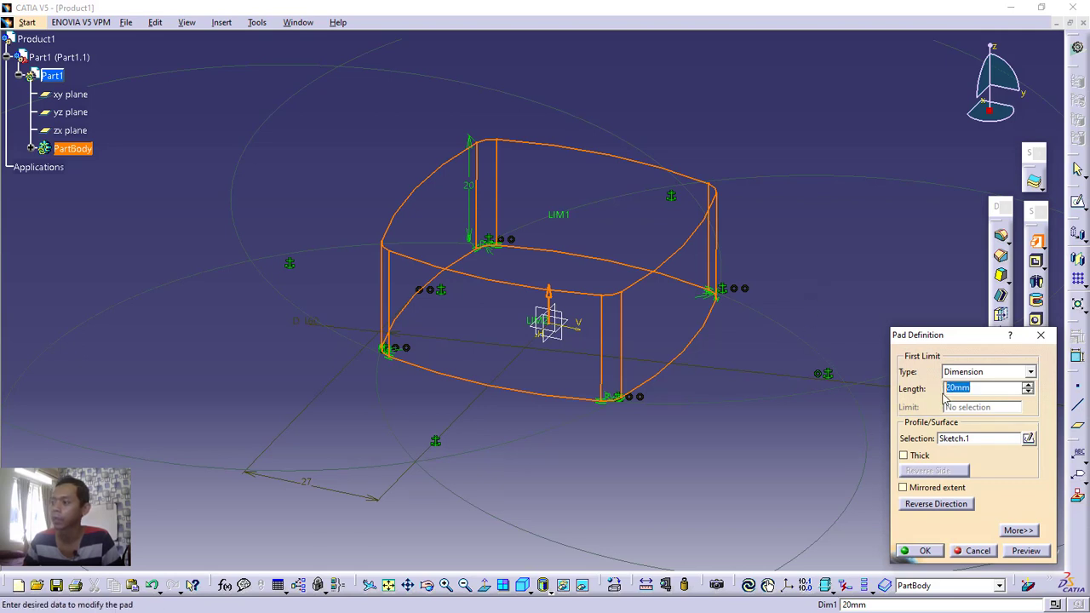
text(1)
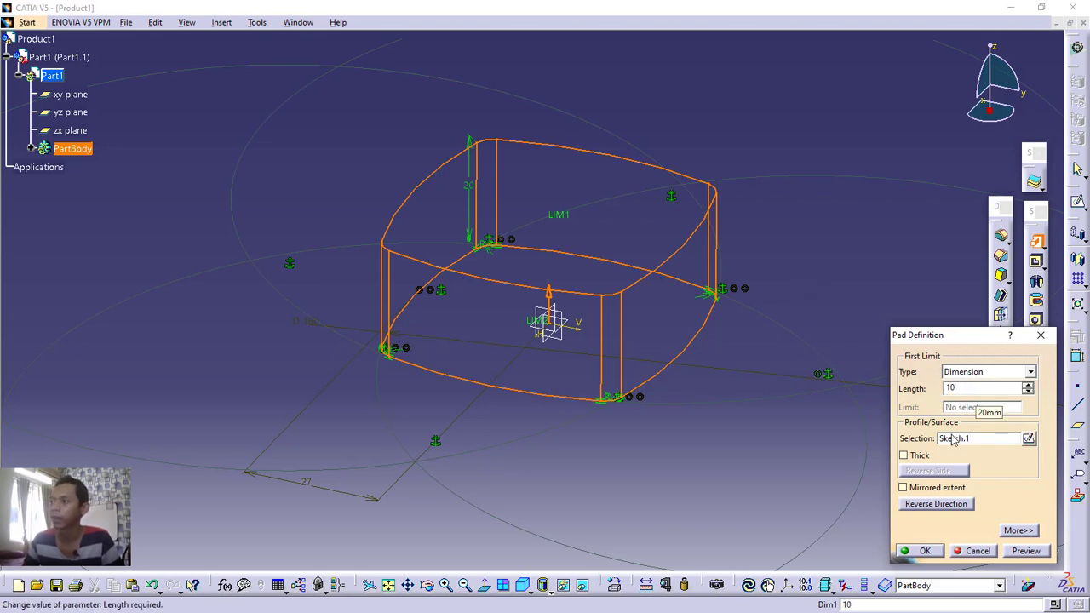
text(0)
click(1026, 550)
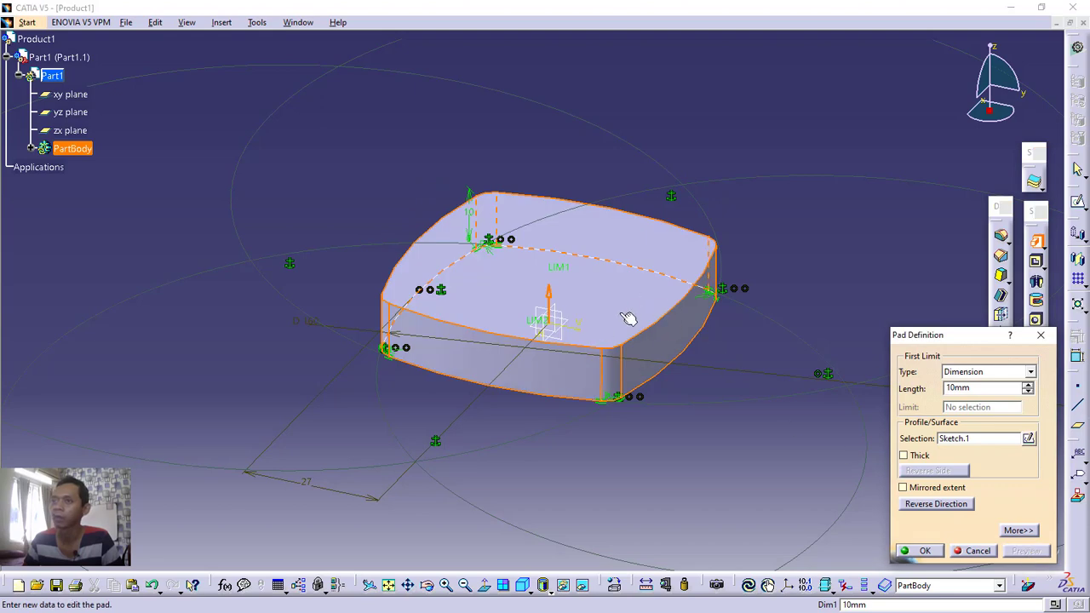
click(924, 551)
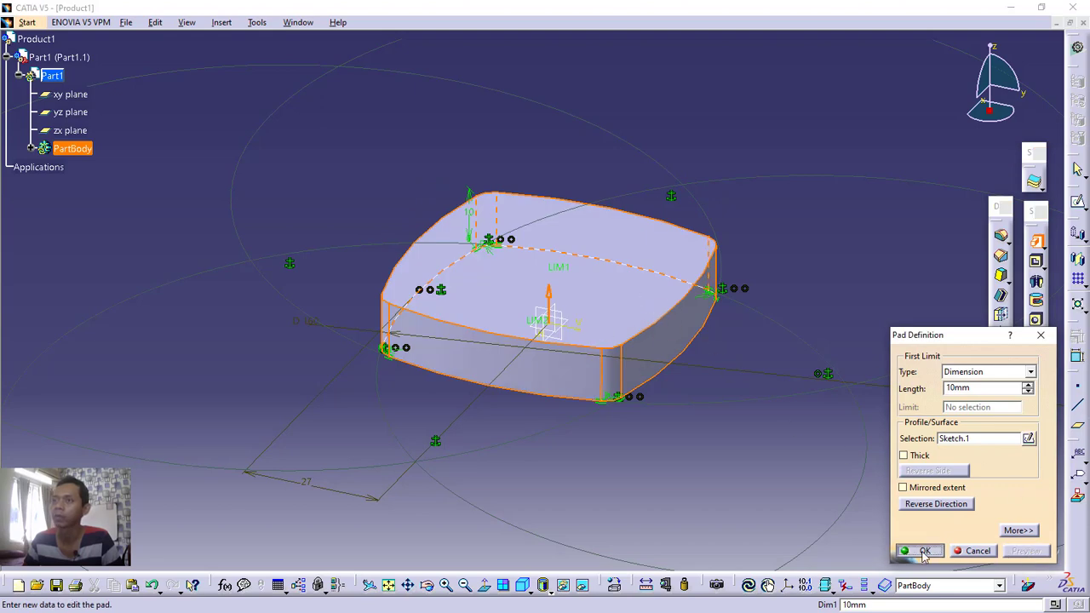
Start a sketch on the pad's top face and draw a circle about 26 mm in diameter centred on the origin.
middle_drag(708, 221, 758, 250)
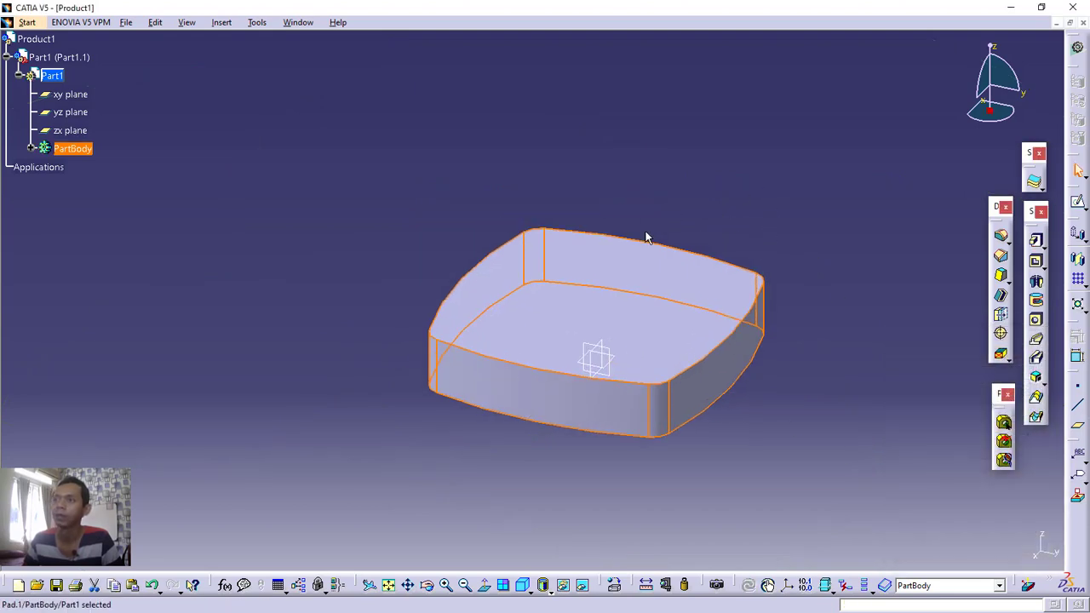
click(749, 262)
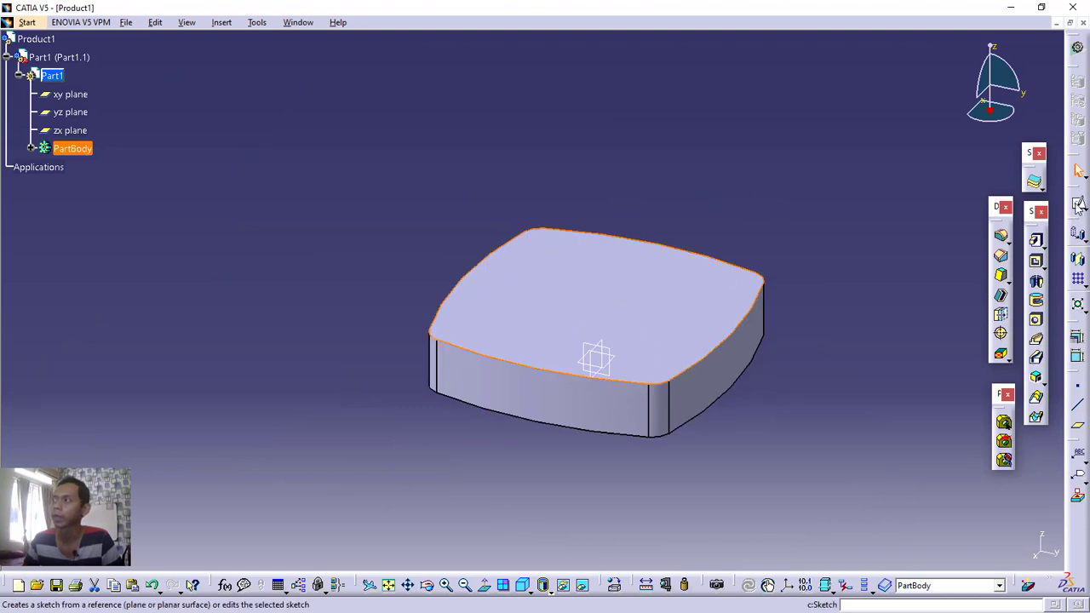
click(1077, 204)
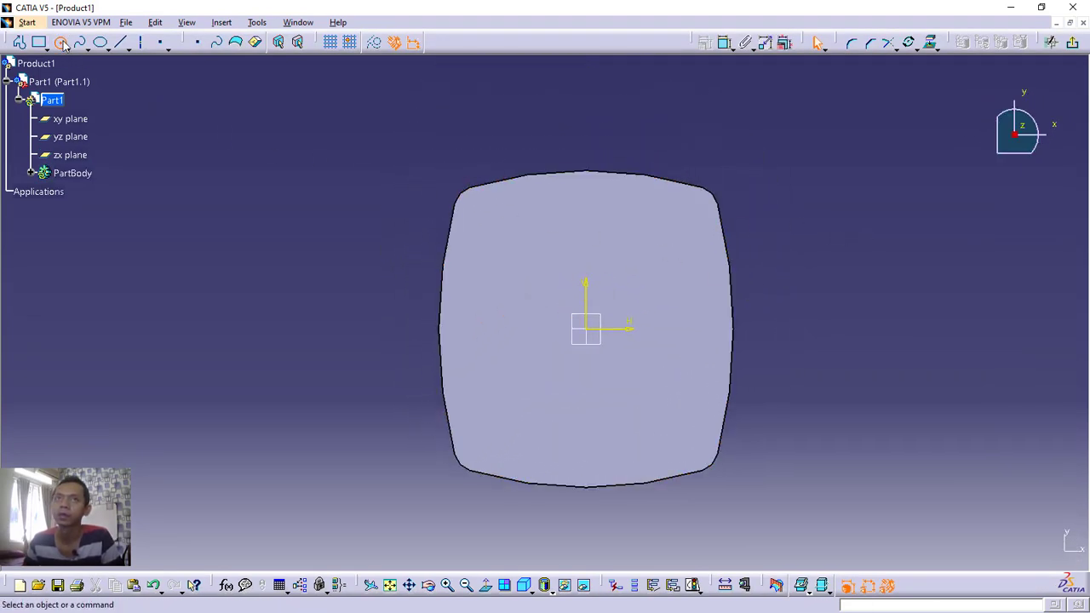
click(58, 42)
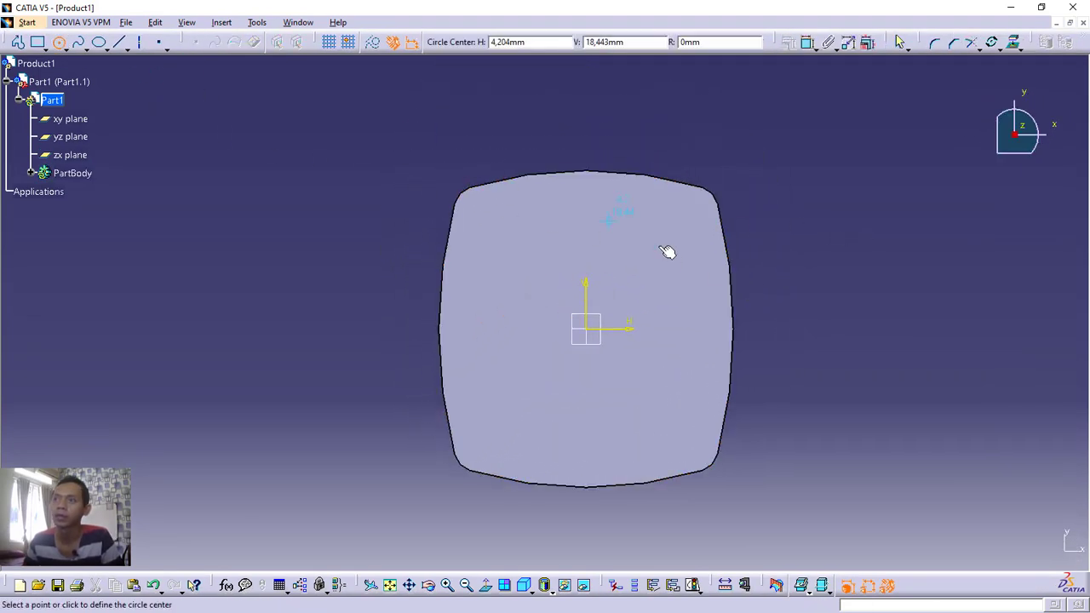
click(588, 331)
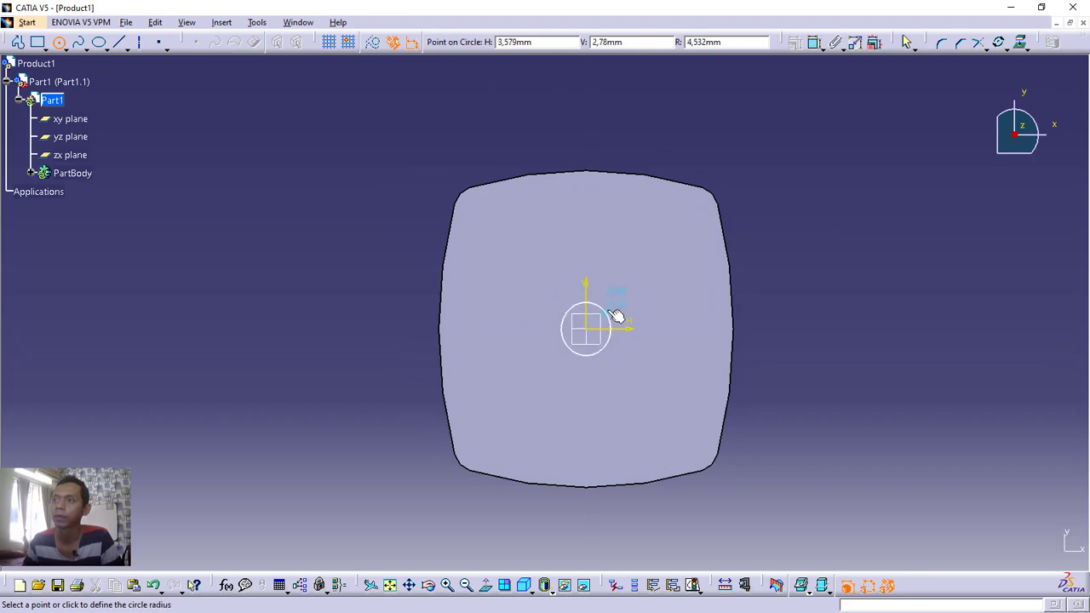
click(648, 284)
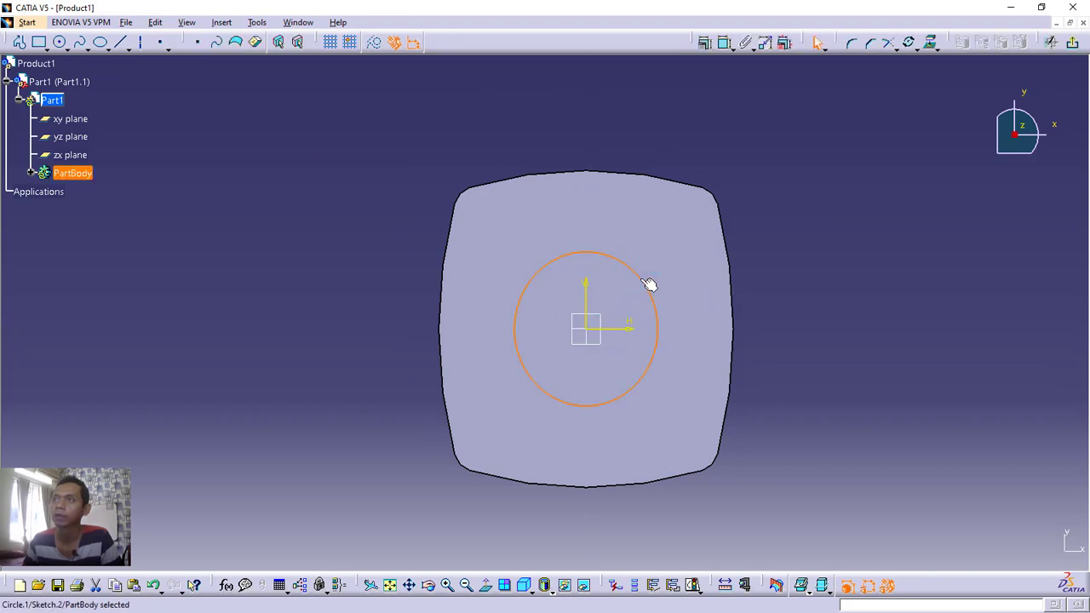
Add a diameter dimension to the circle and set it to 30 mm.
click(725, 44)
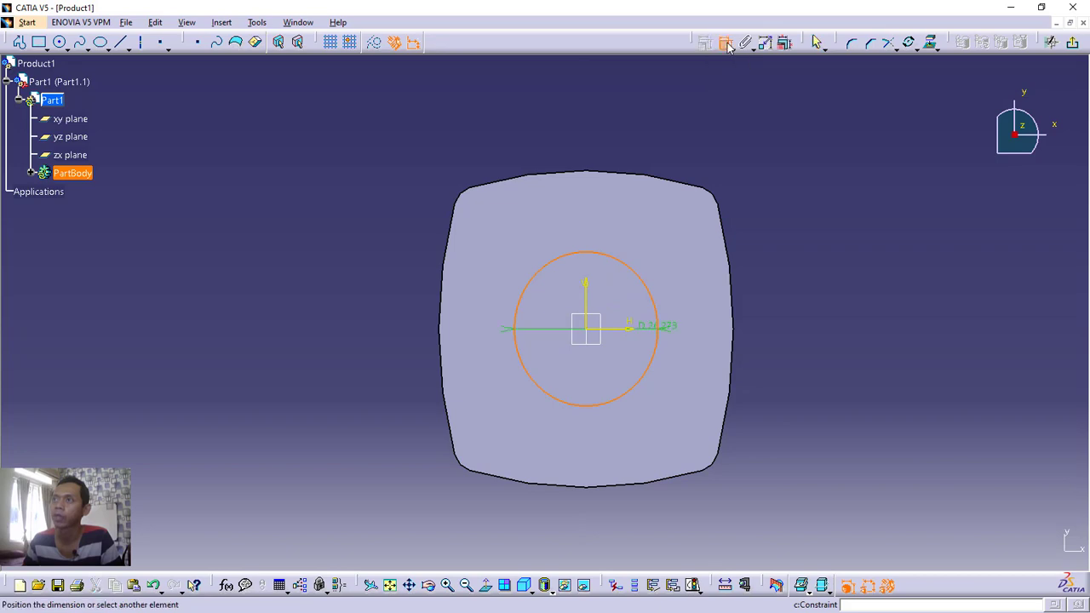
click(758, 227)
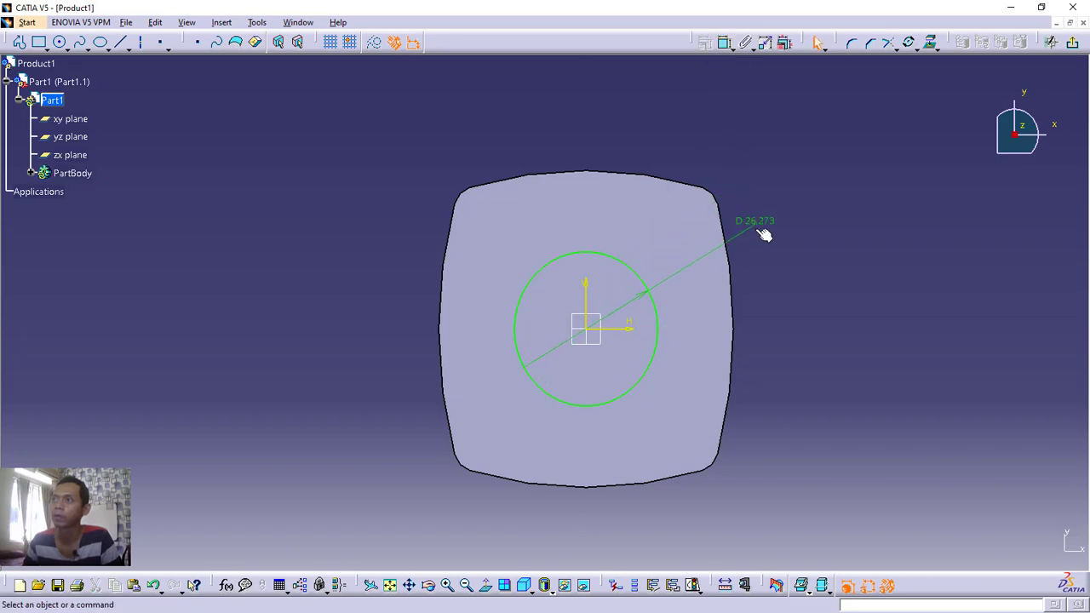
double_click(757, 221)
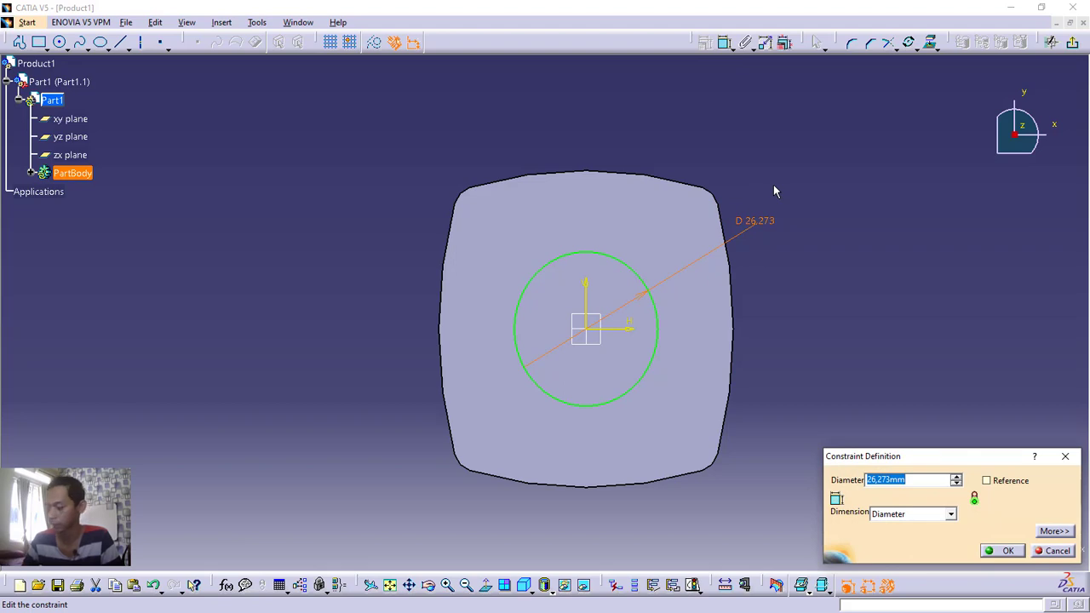
text(30)
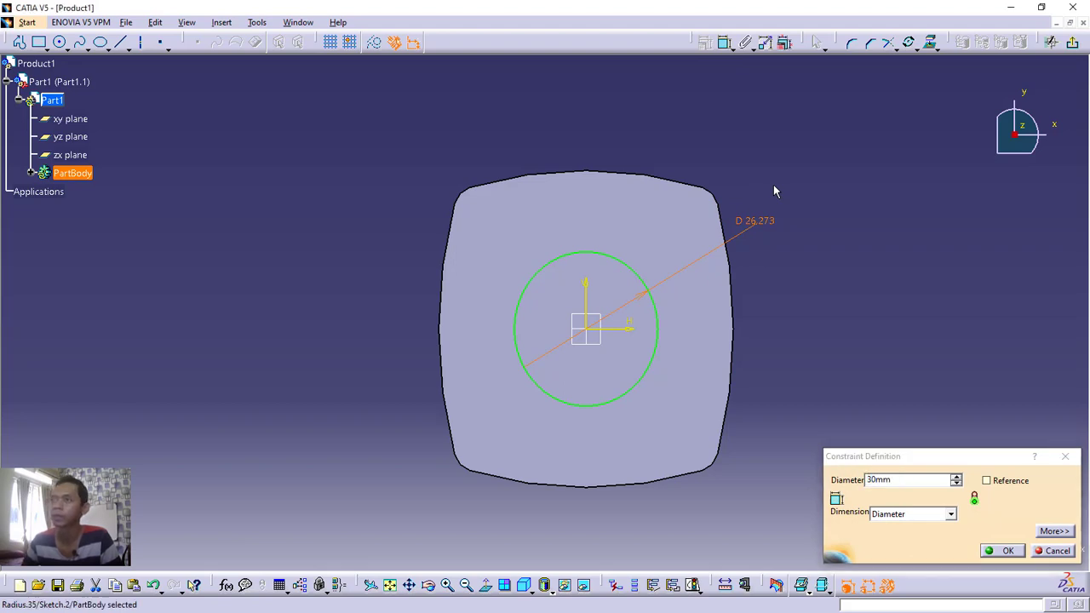
key(Return)
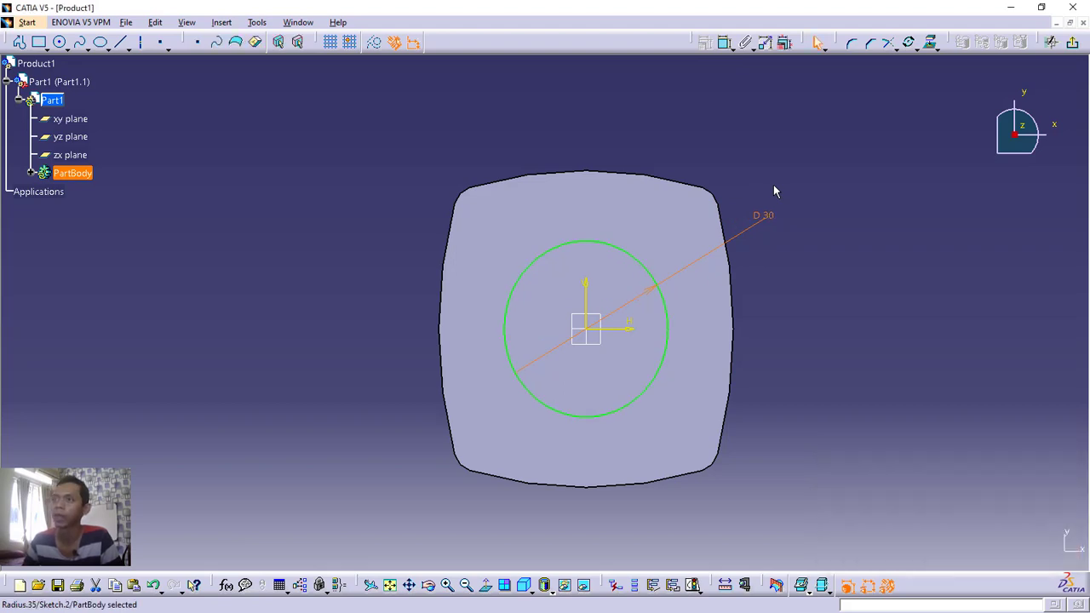
Exit the sketch and pad the circle 12 mm upward from the base's top face.
click(1071, 42)
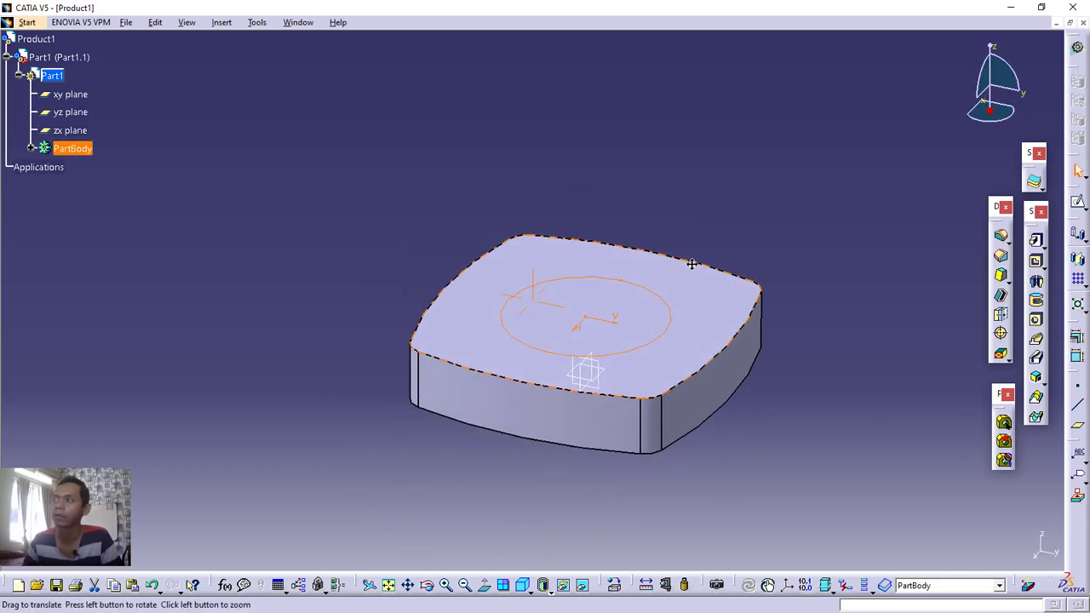
click(1036, 239)
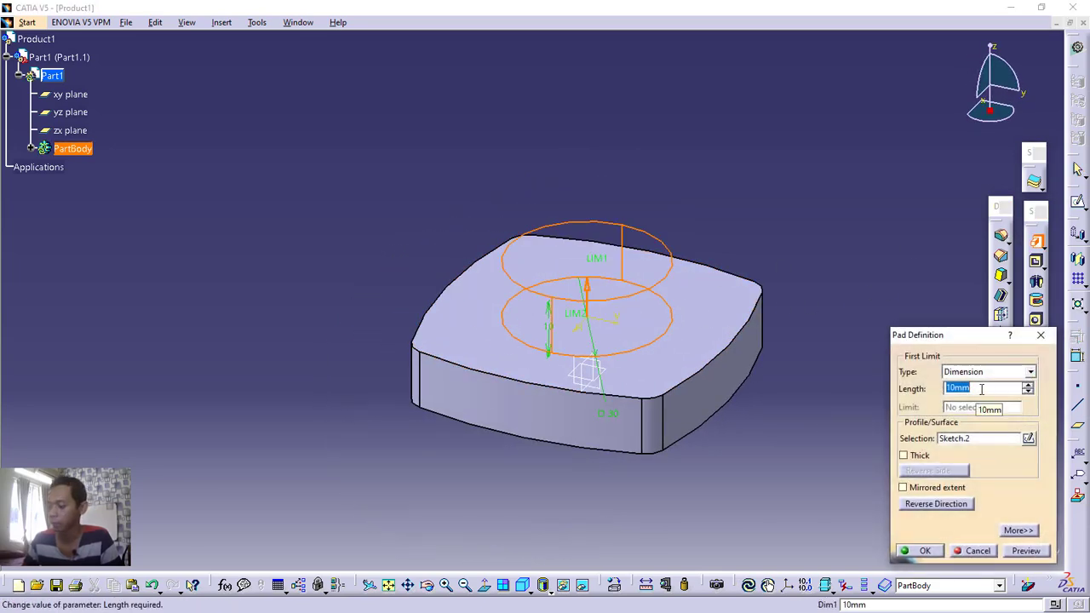
text(12)
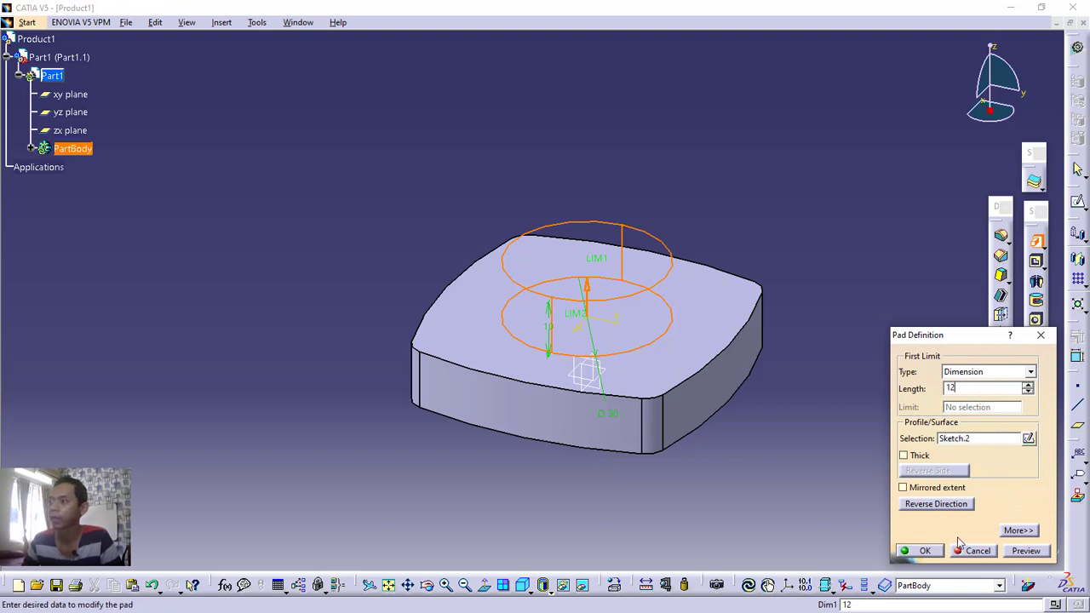
click(921, 551)
click(831, 234)
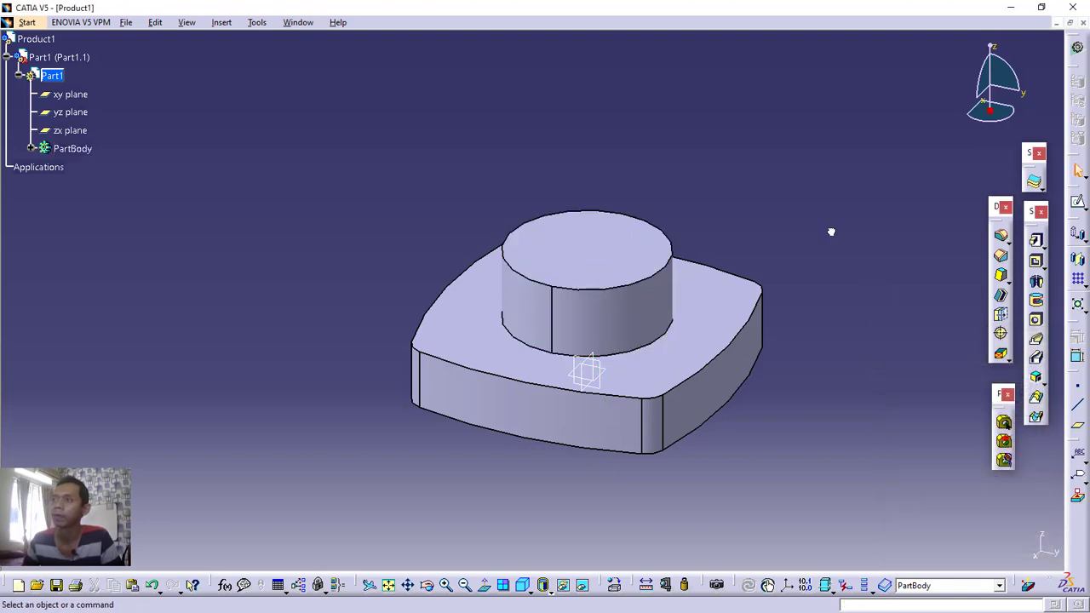
Shell the part with a 2 mm inside thickness, removing the flat underside face of the base.
click(427, 585)
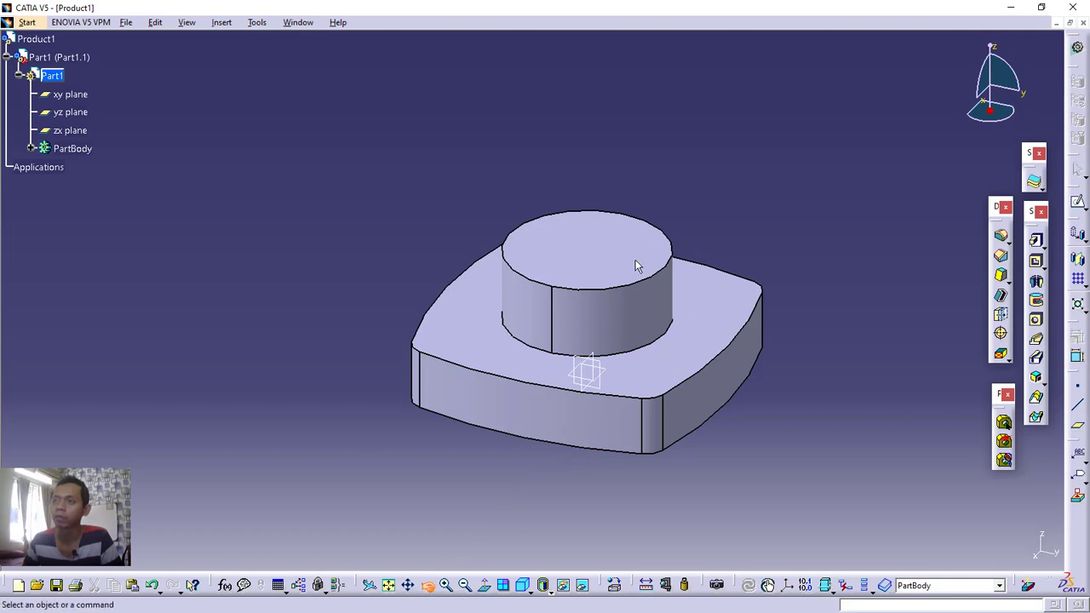
drag(609, 365, 595, 169)
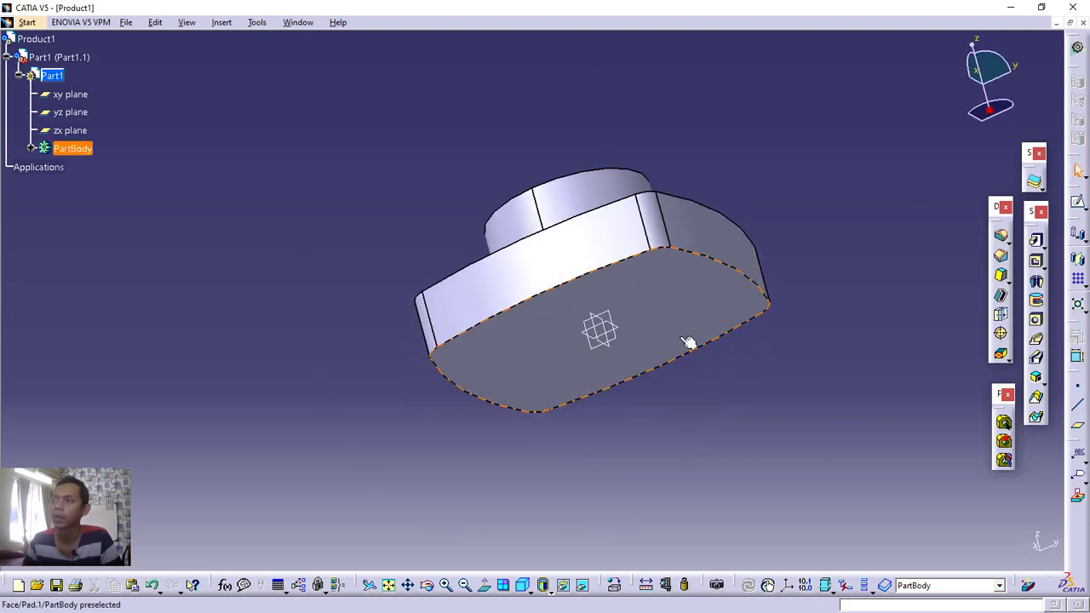
click(1001, 296)
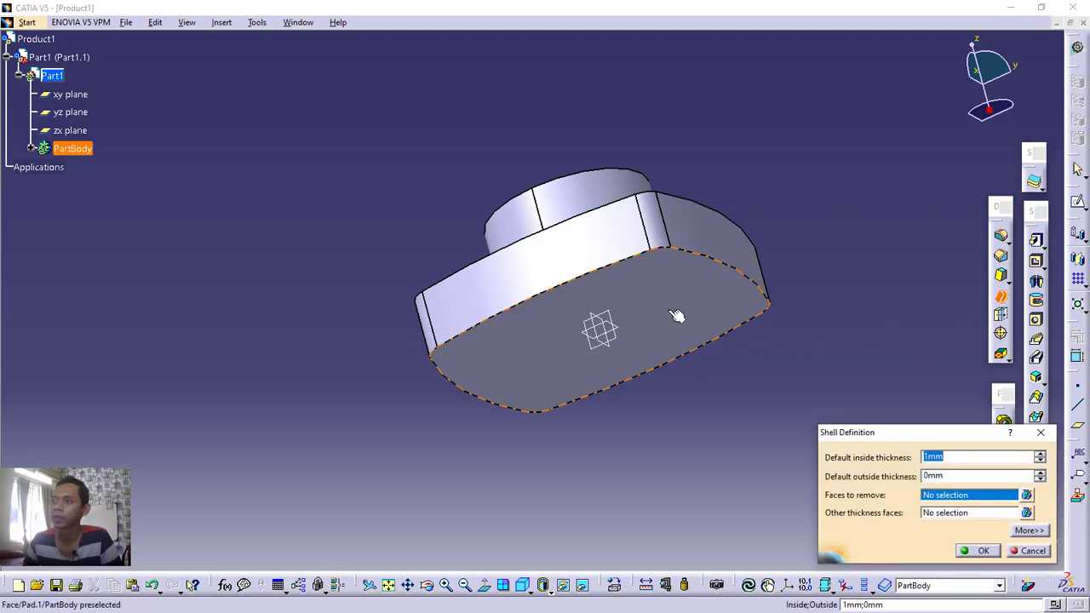
click(676, 316)
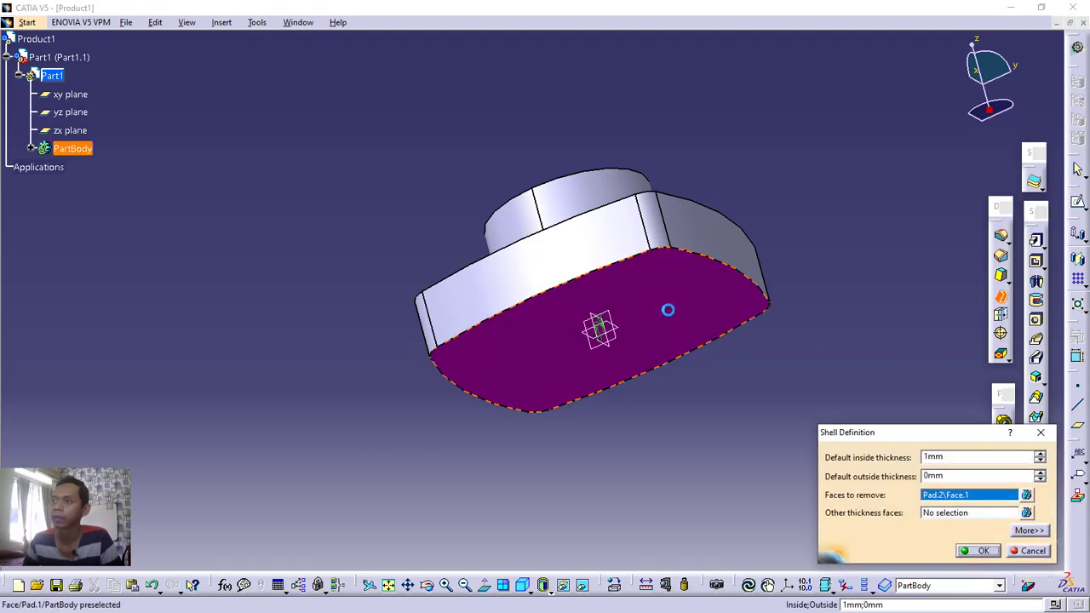
double_click(960, 457)
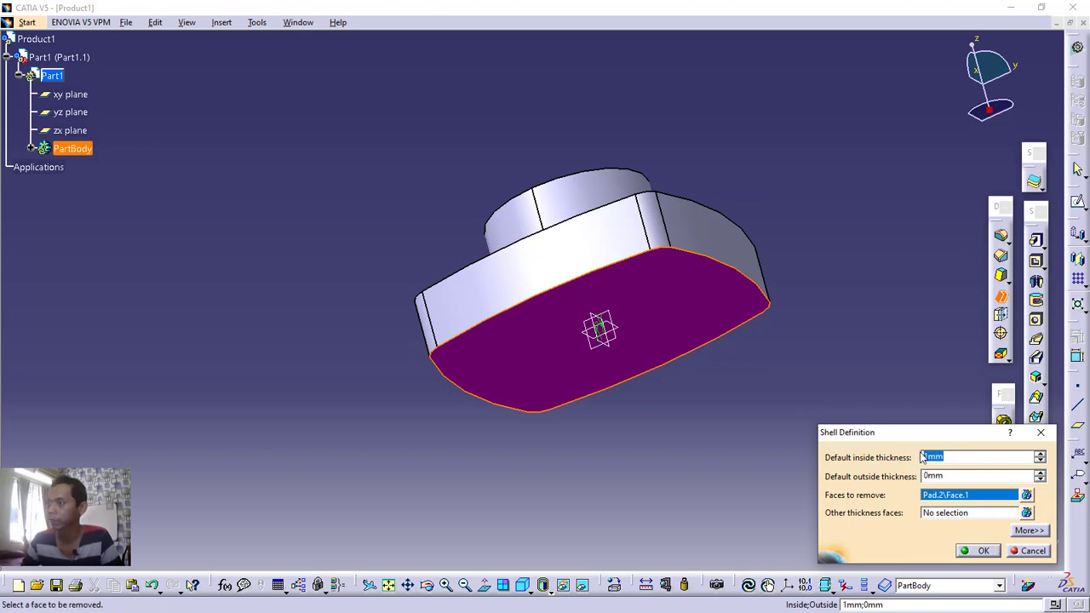
text(2)
click(981, 551)
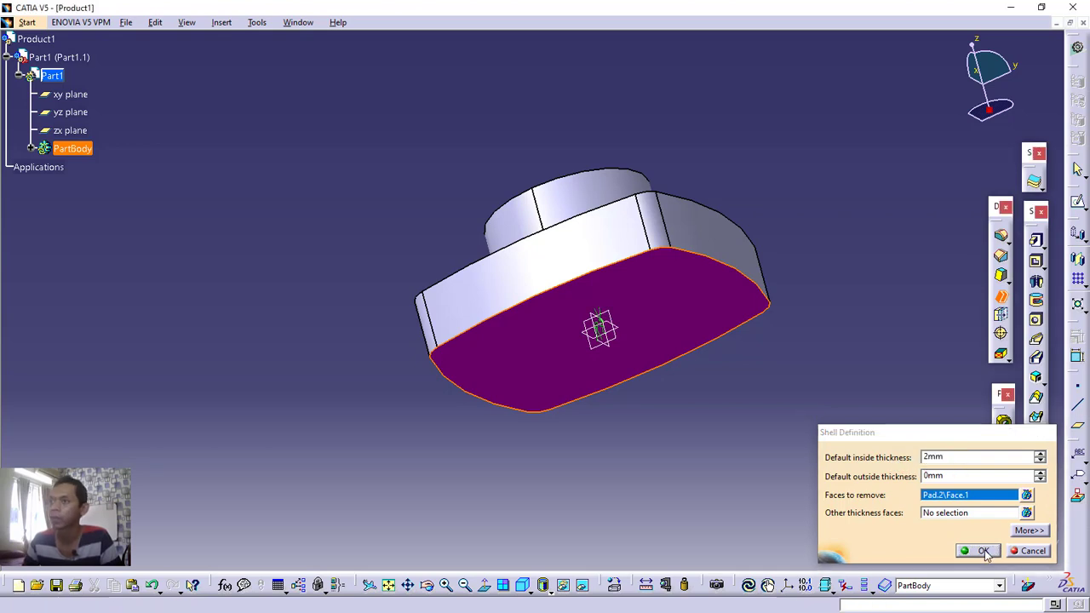
Start a sketch on the base's top face and draw a circle about 6.4 mm in diameter near its upper-left corner.
click(427, 584)
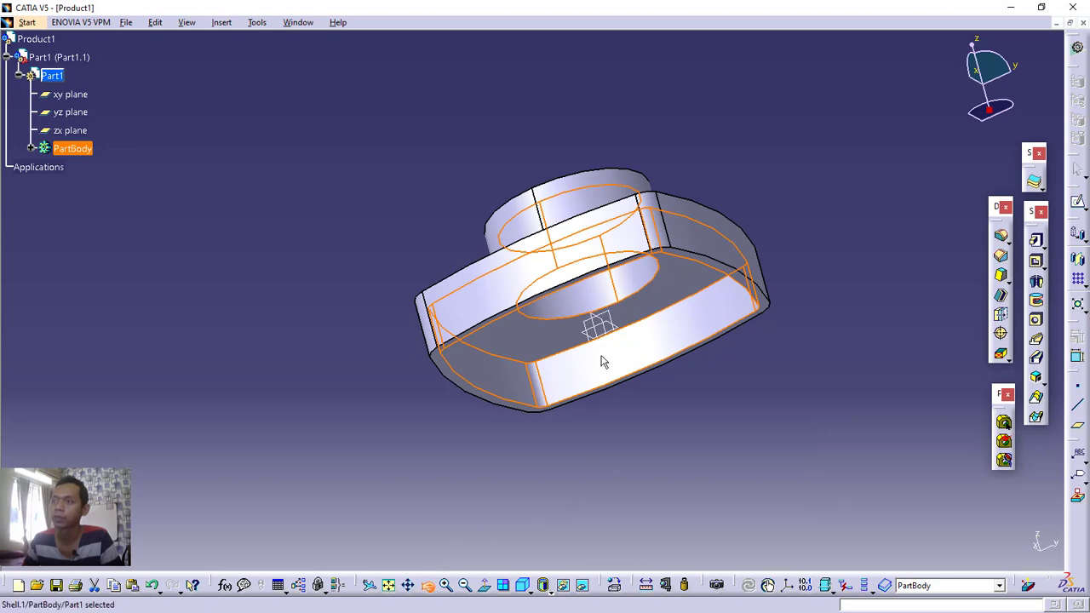
drag(603, 360, 628, 289)
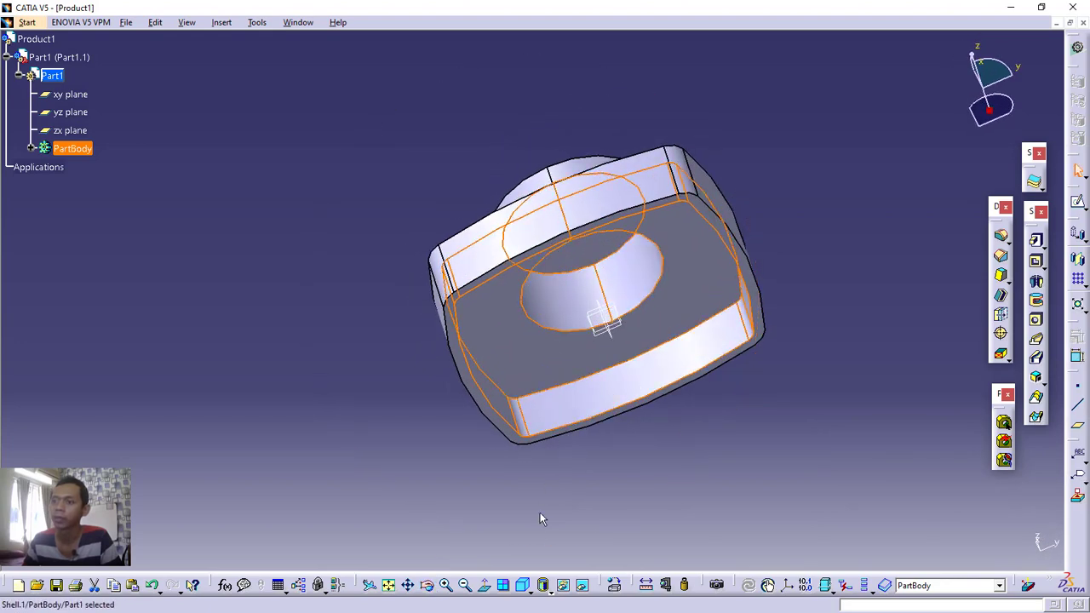
click(523, 586)
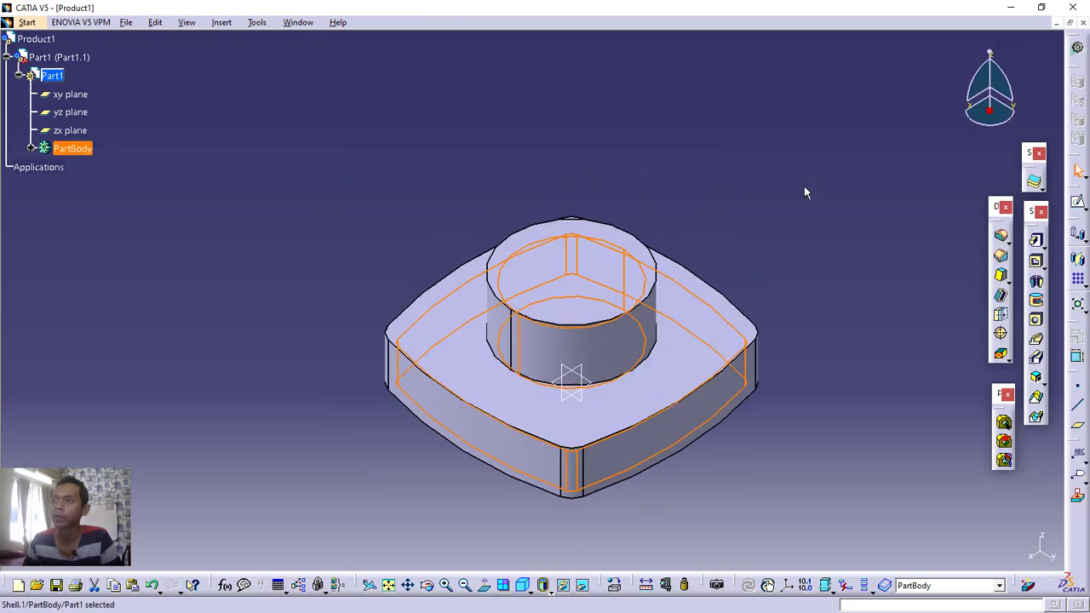
click(754, 218)
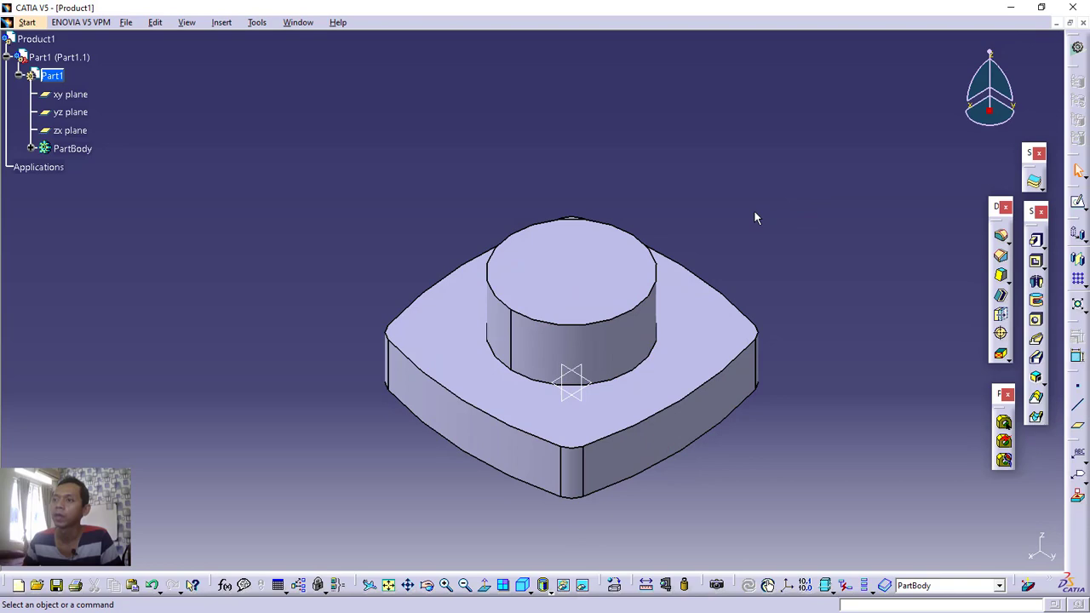
click(720, 332)
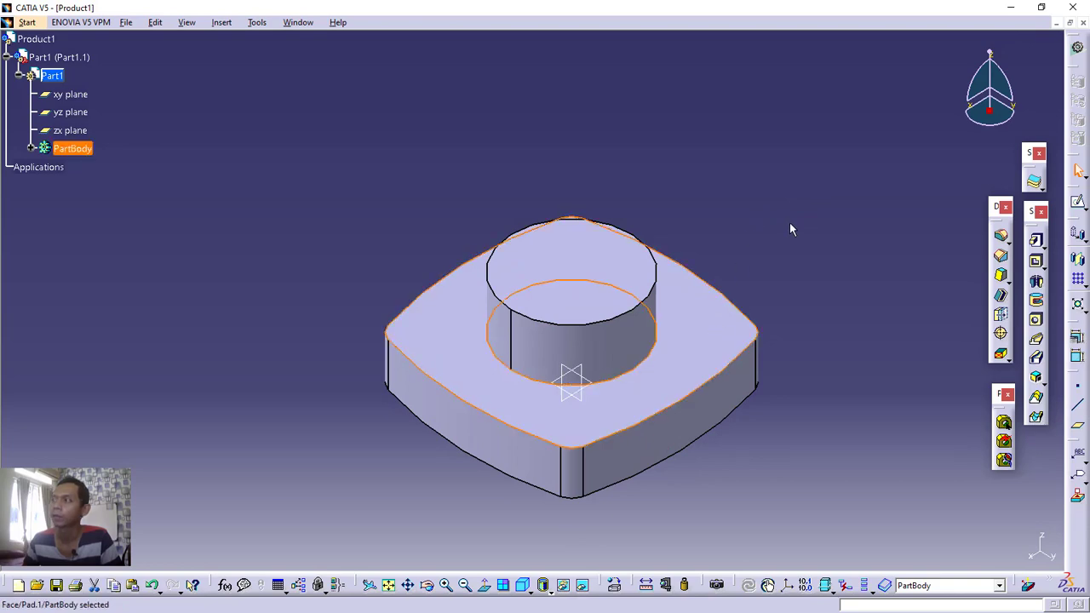
click(1079, 202)
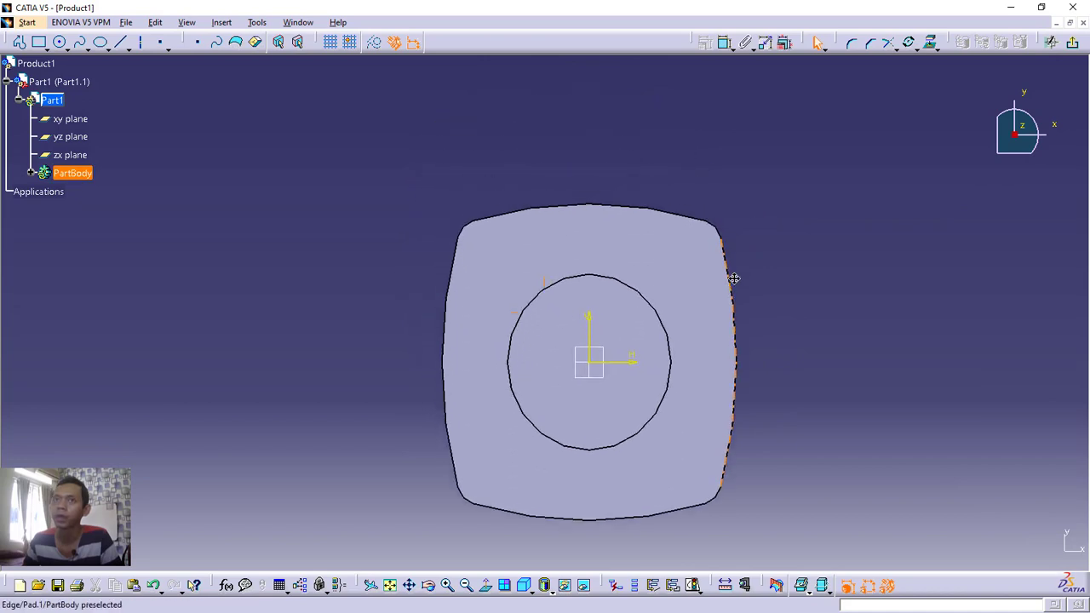
click(58, 41)
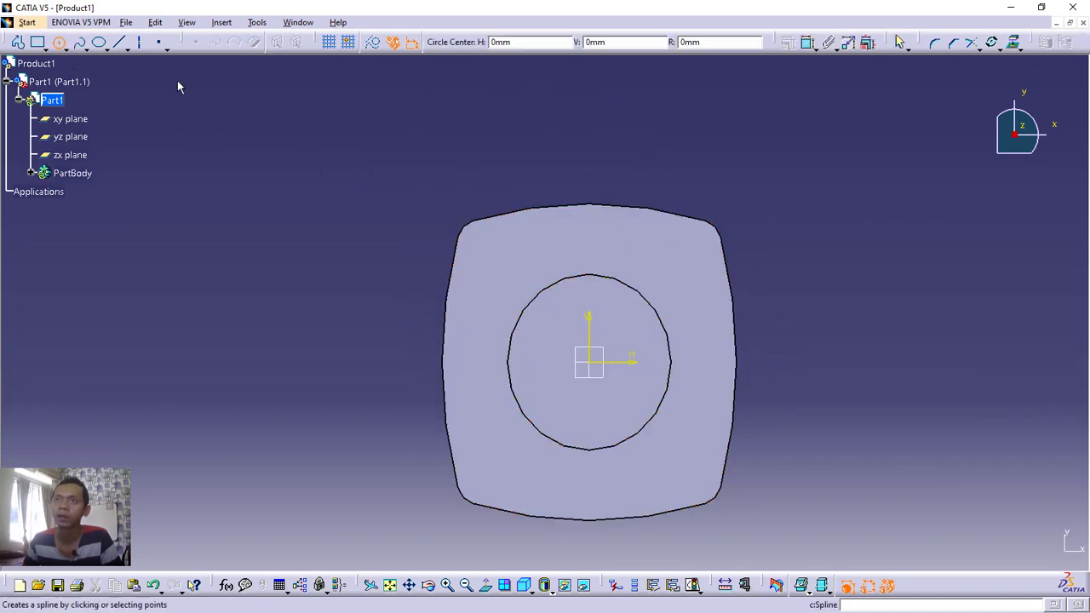
click(493, 258)
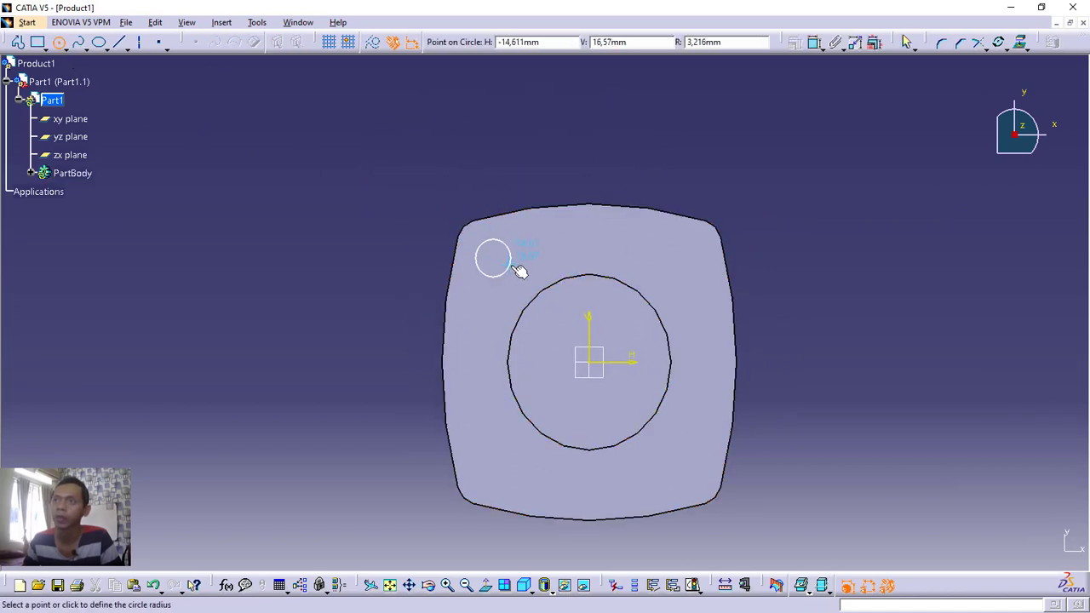
click(507, 269)
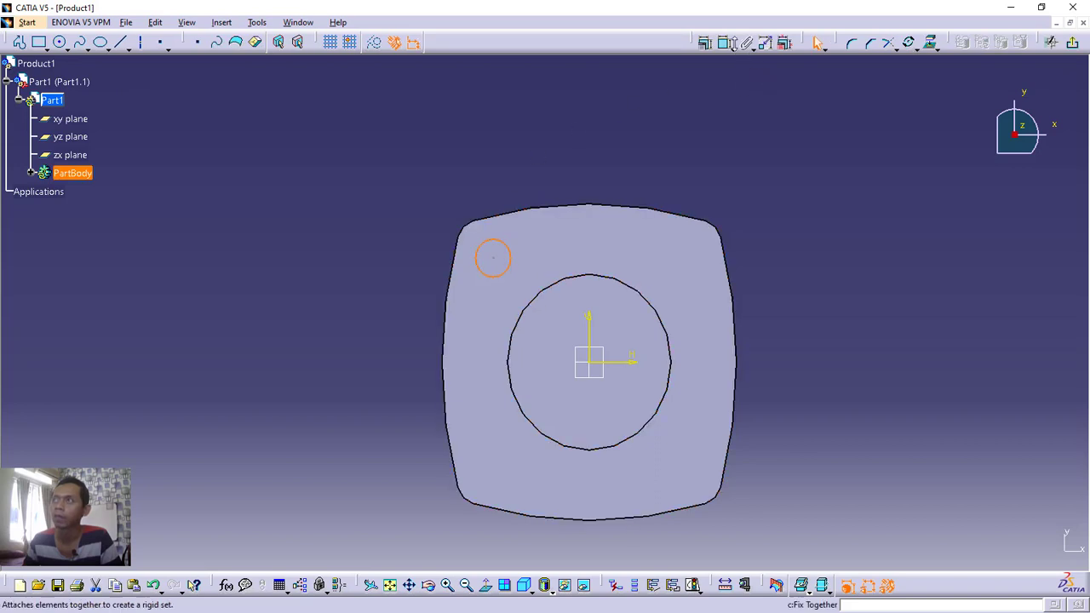
Add a diameter dimension to the corner circle and set it to 8 mm.
click(725, 41)
click(496, 241)
click(516, 179)
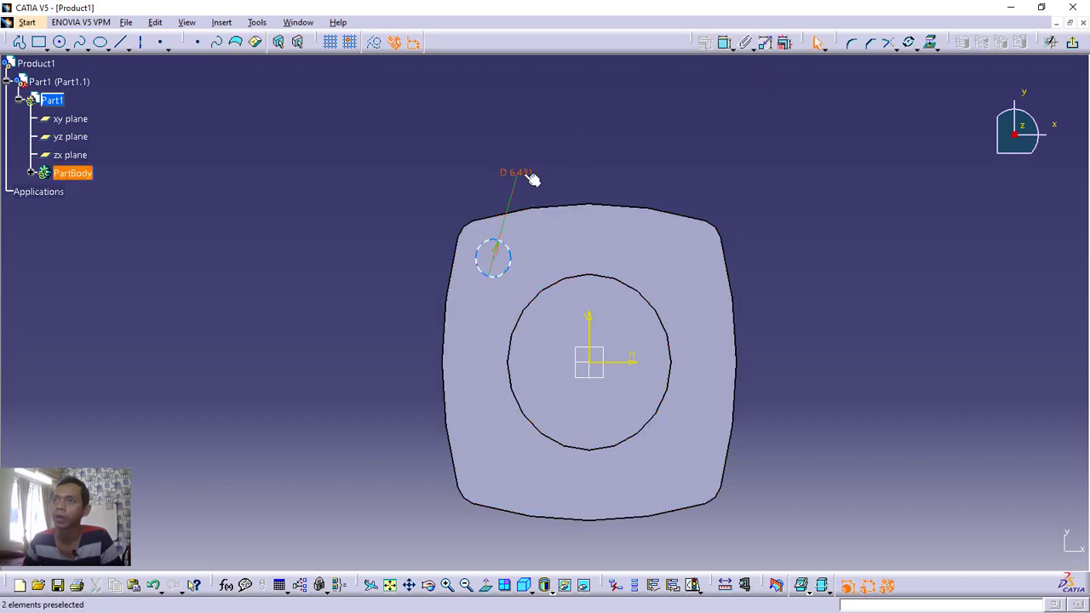
double_click(527, 175)
text(8)
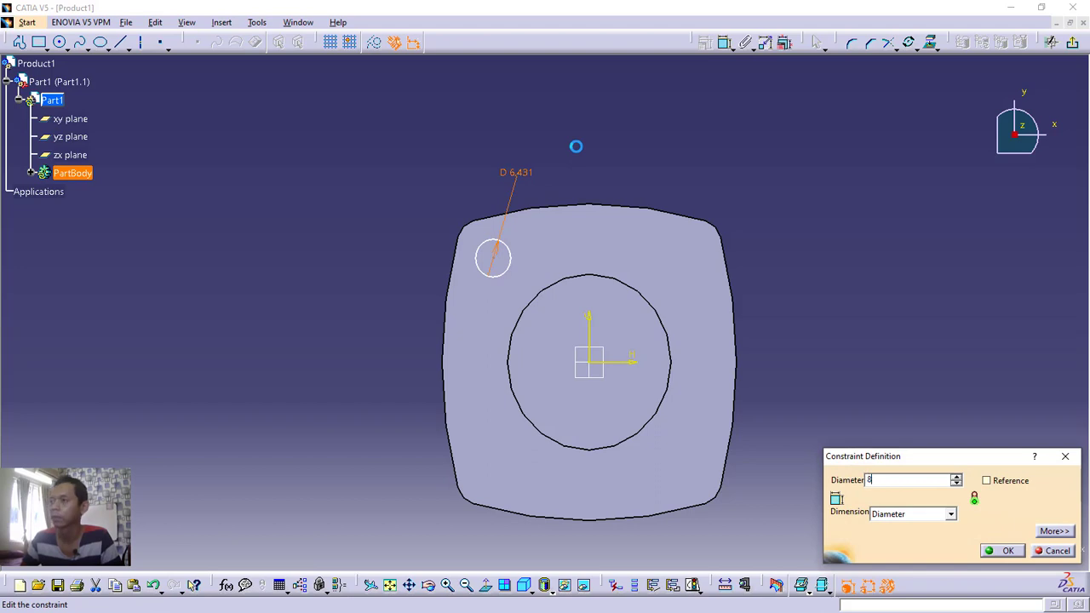
key(Return)
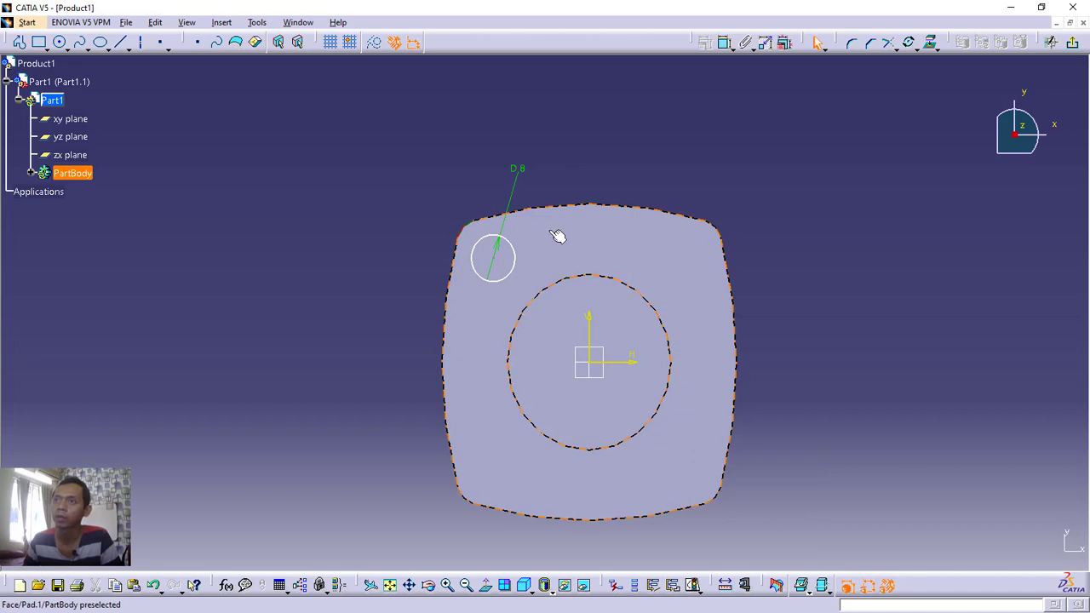
Constrain the 8 mm corner circle tangent to the base's rounded upper-left corner edge.
click(492, 244)
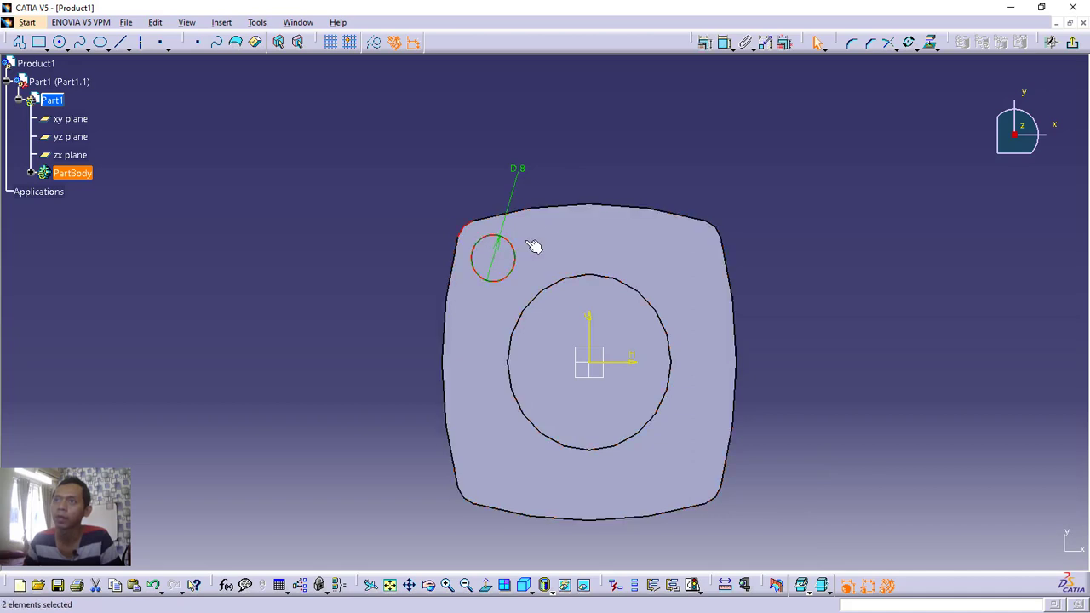
click(706, 43)
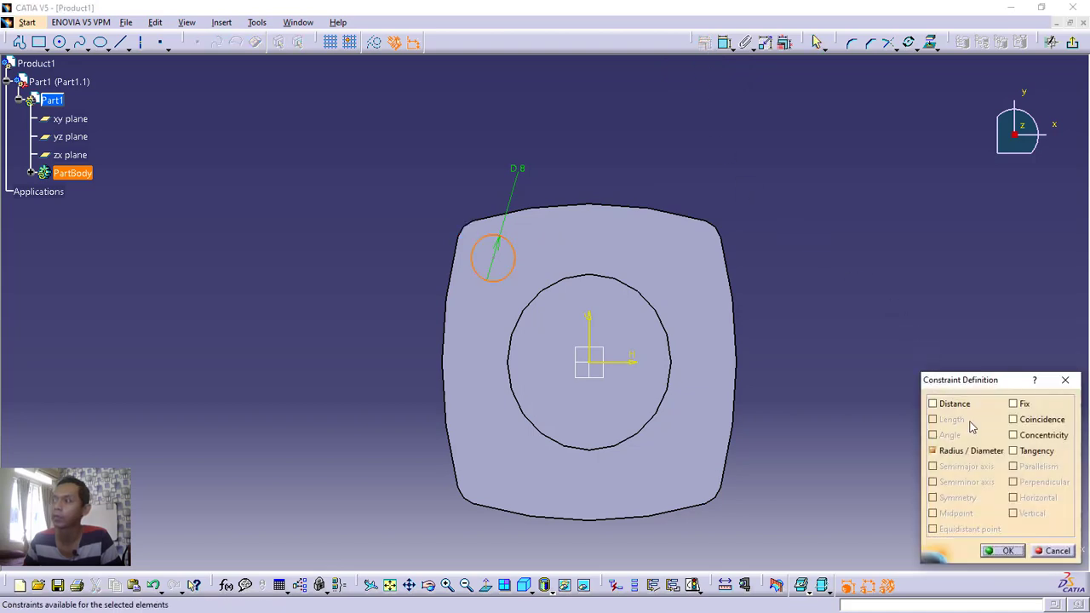
click(1012, 452)
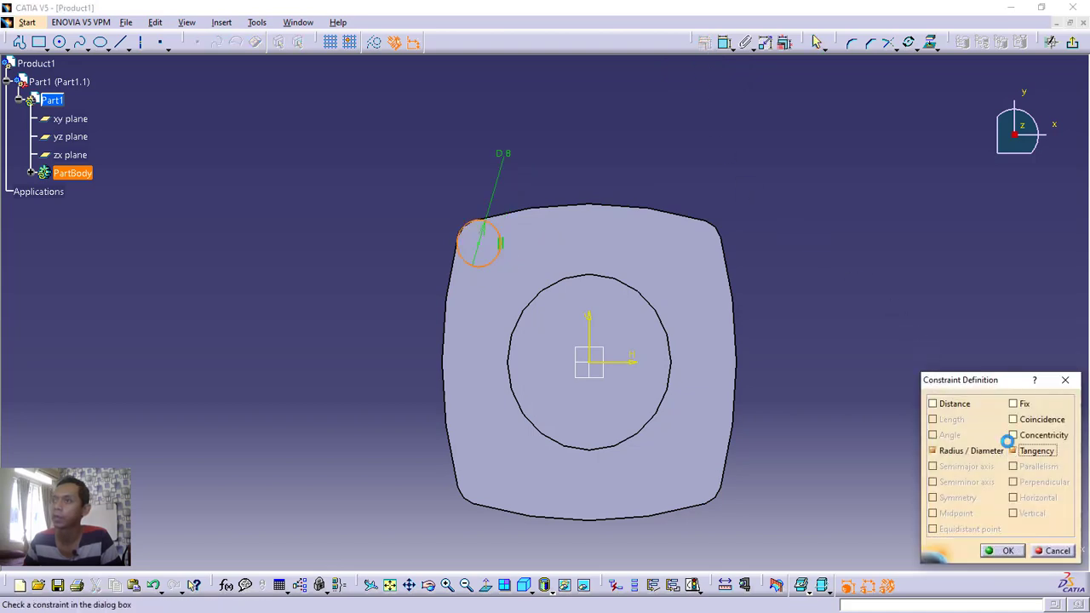
click(1007, 551)
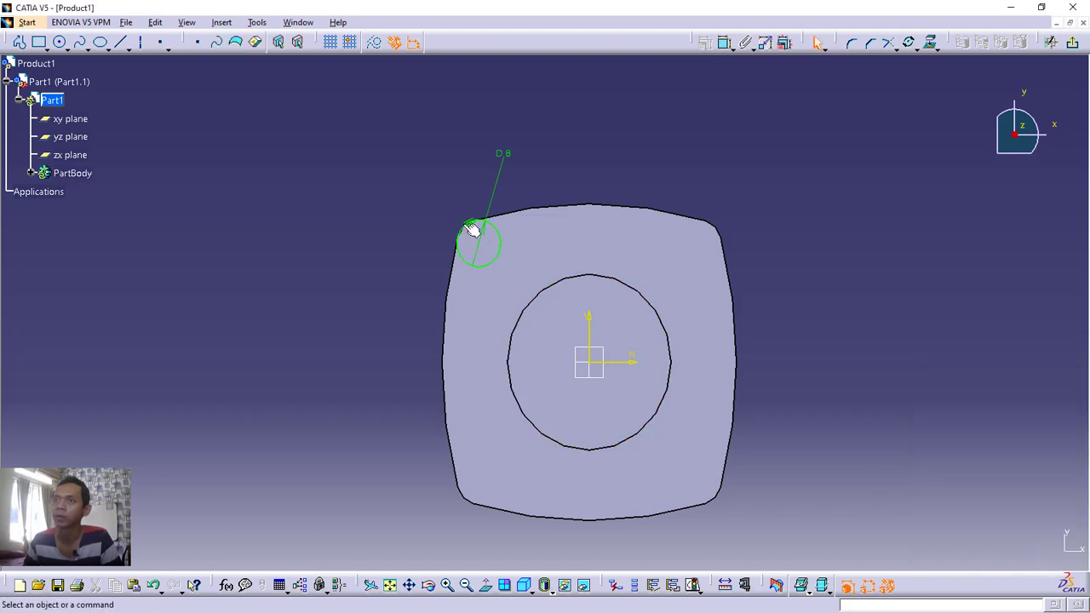
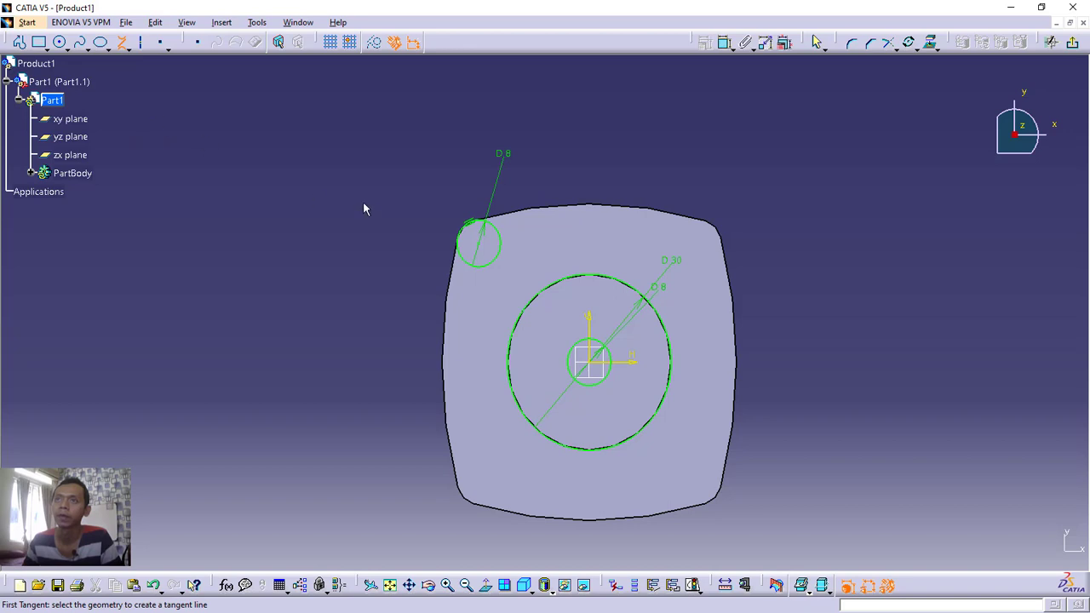
Draw two bi-tangent lines joining opposite sides of the 8 mm corner circle and the 8 mm circle at the origin.
click(502, 240)
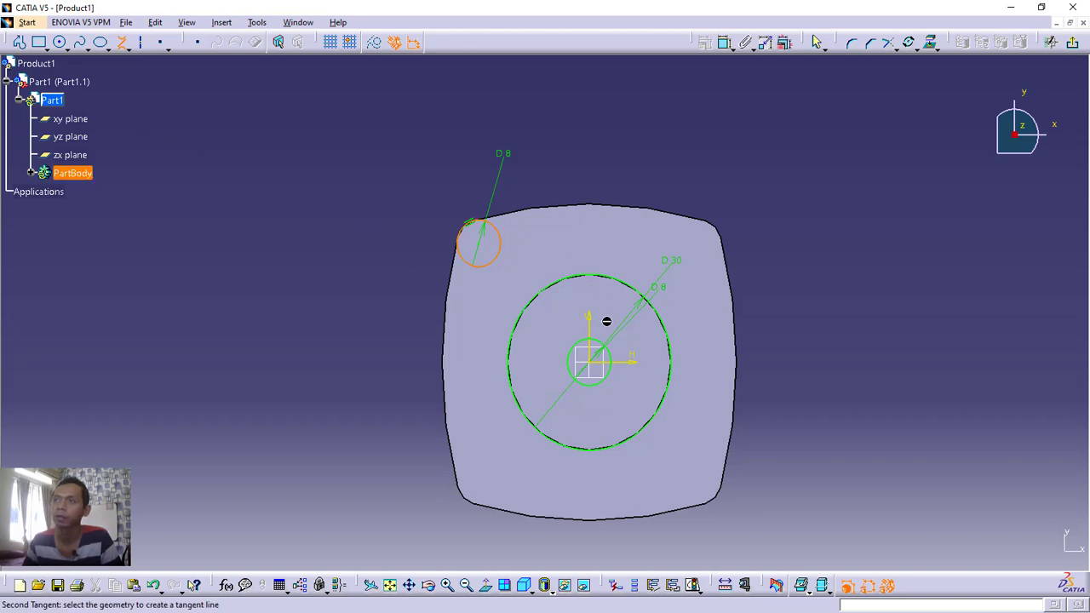
click(603, 339)
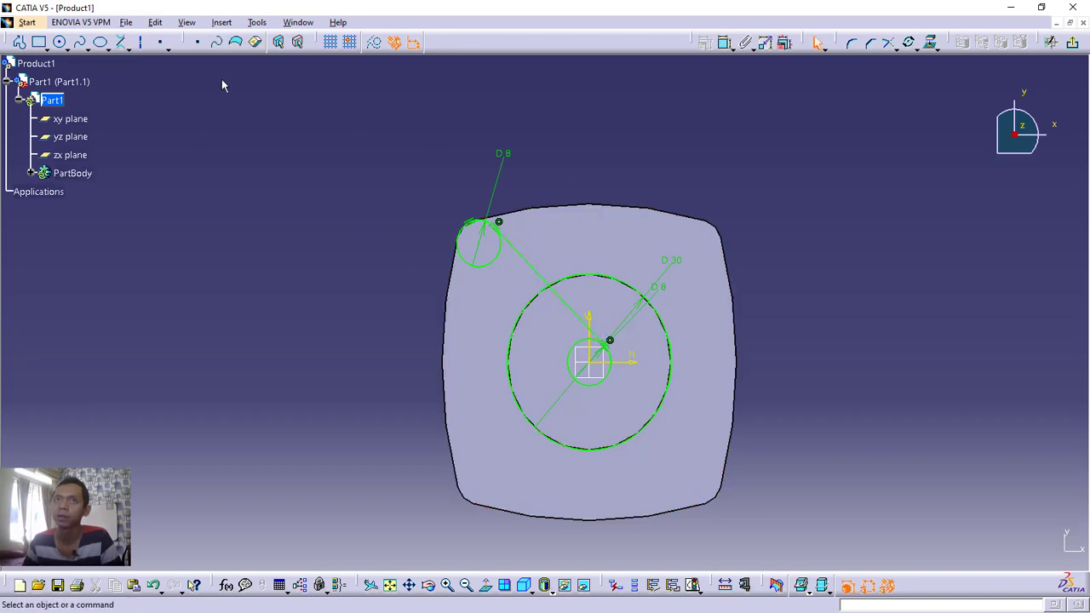
click(124, 42)
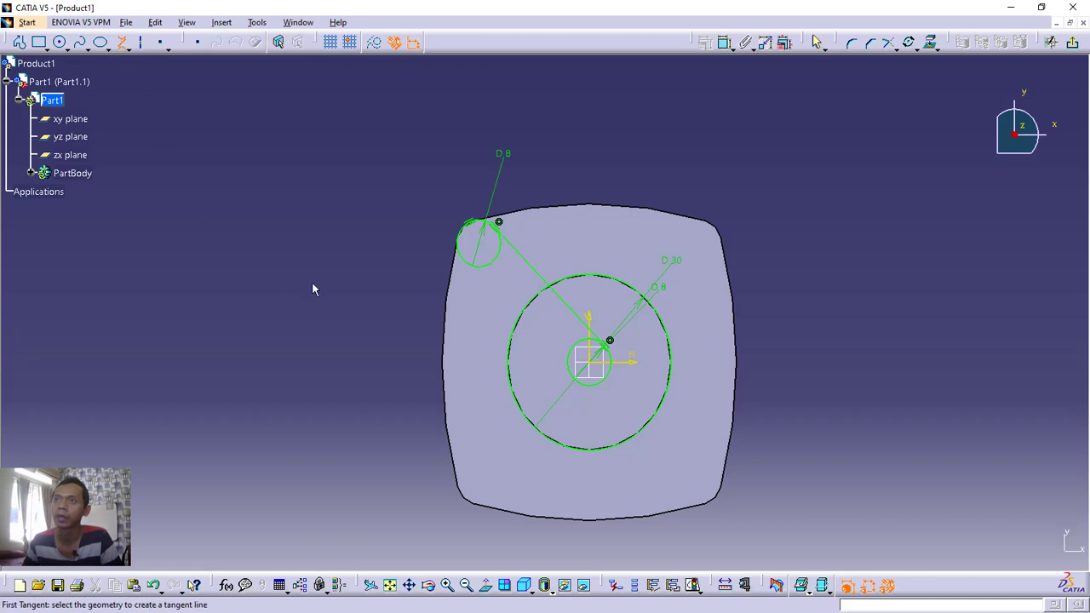
click(470, 265)
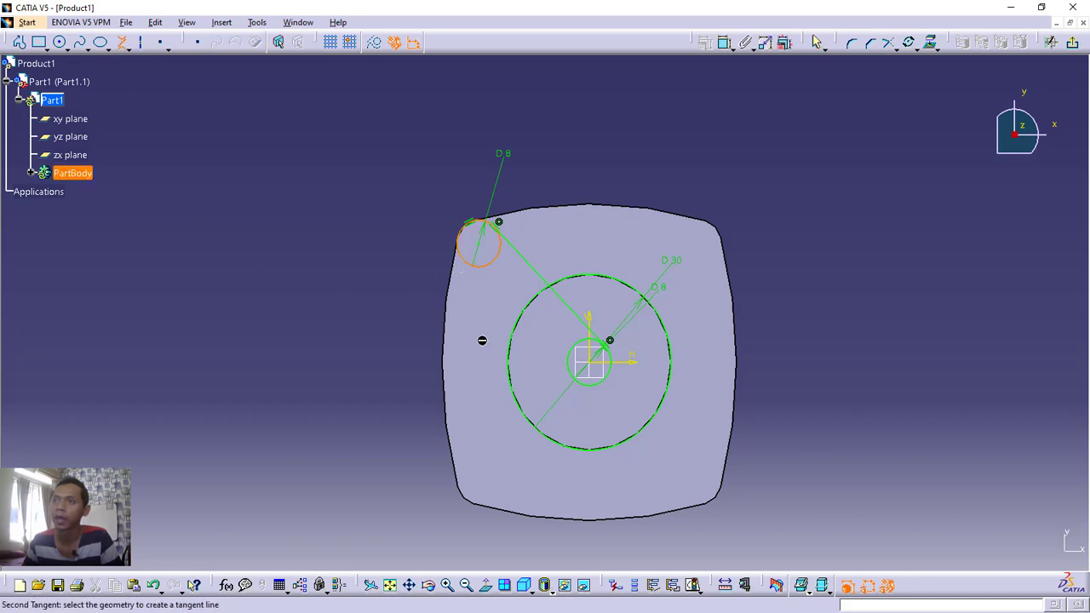
click(580, 382)
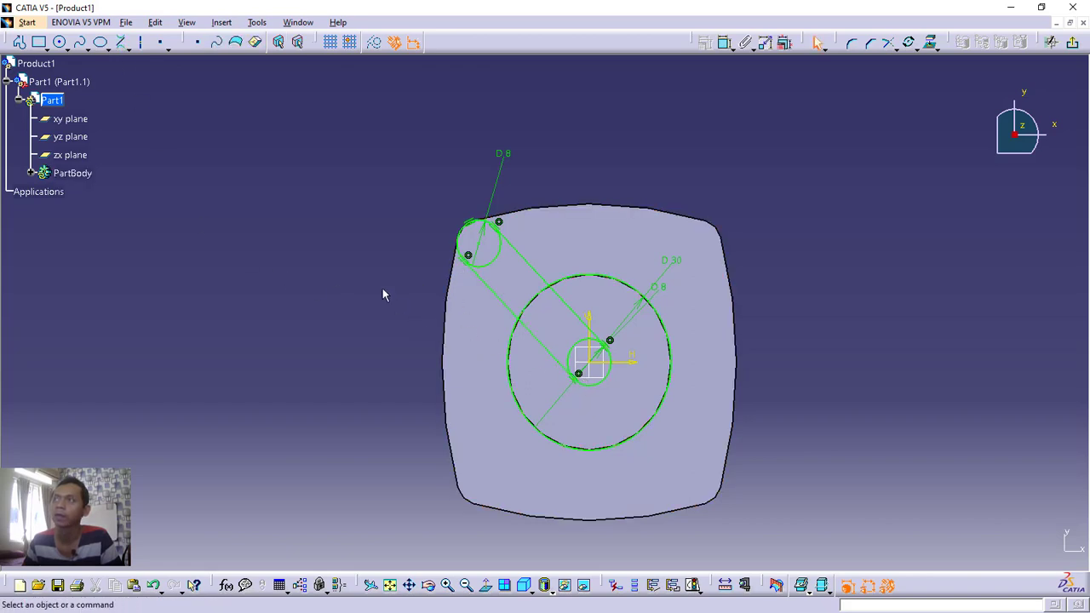
Trim the 30 mm circle against both tangent lines, keeping the arc between them and the line segments toward the corner circle.
click(890, 45)
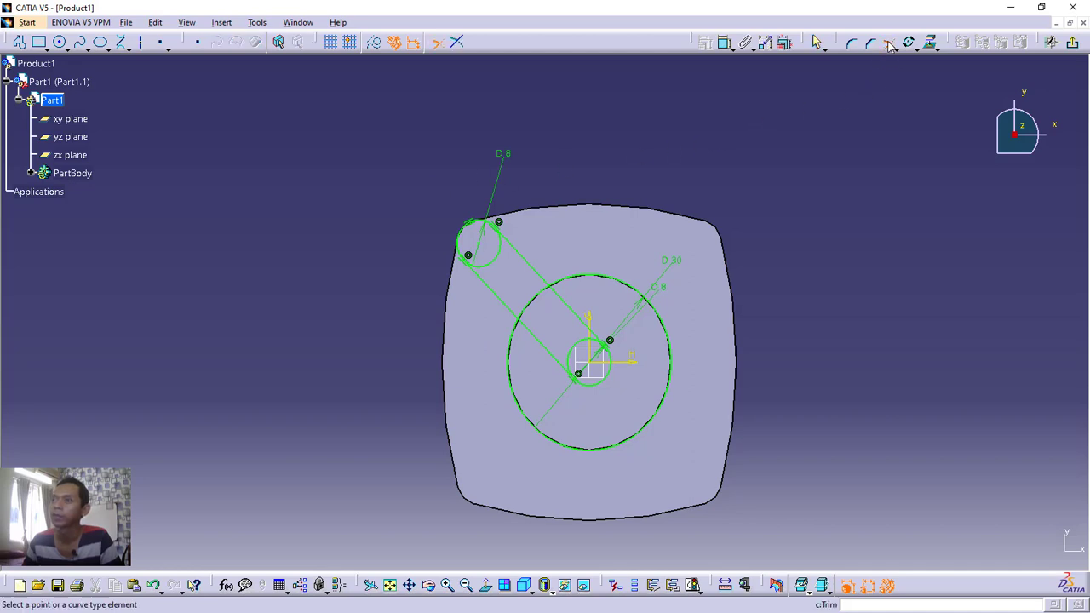
click(540, 298)
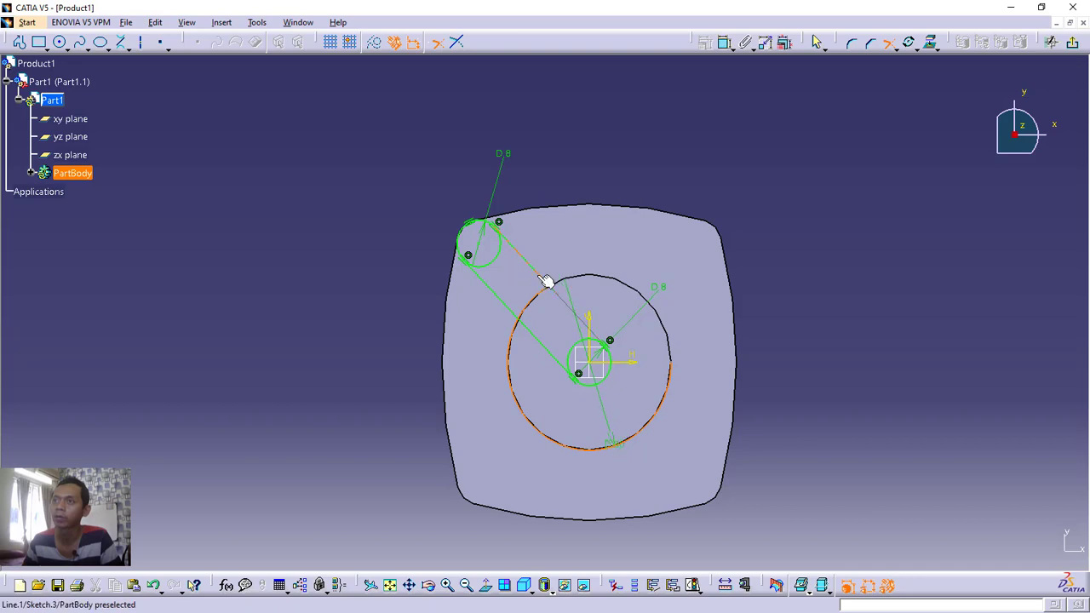
click(545, 281)
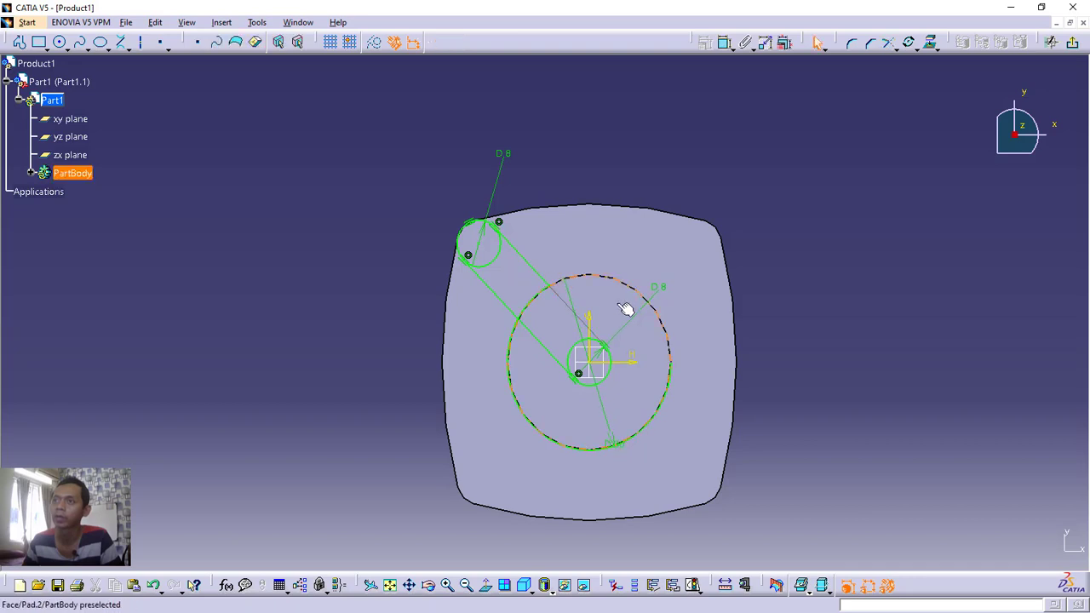
click(889, 44)
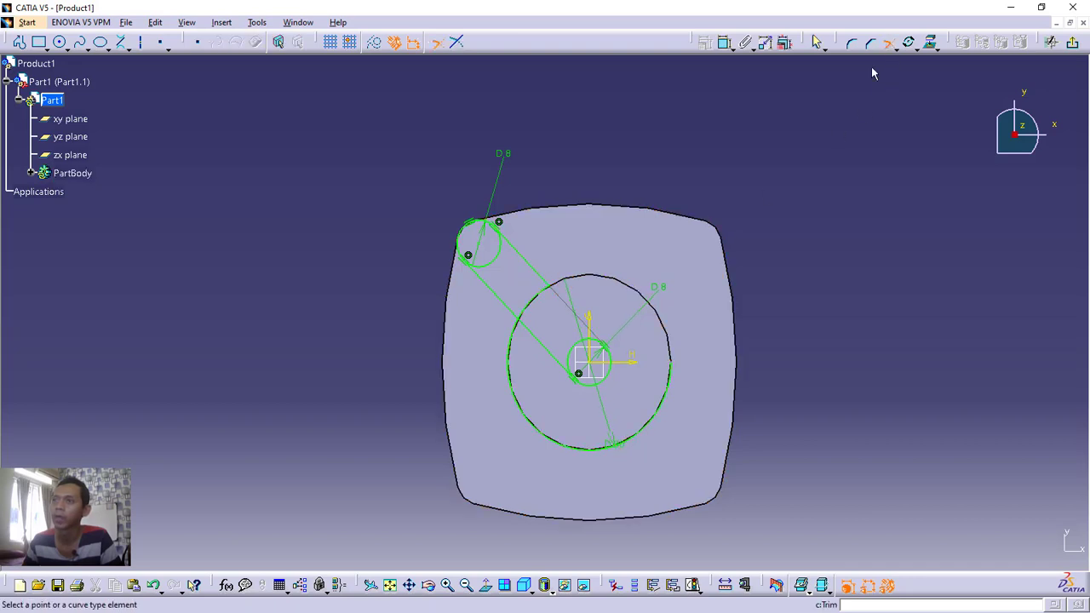
click(536, 311)
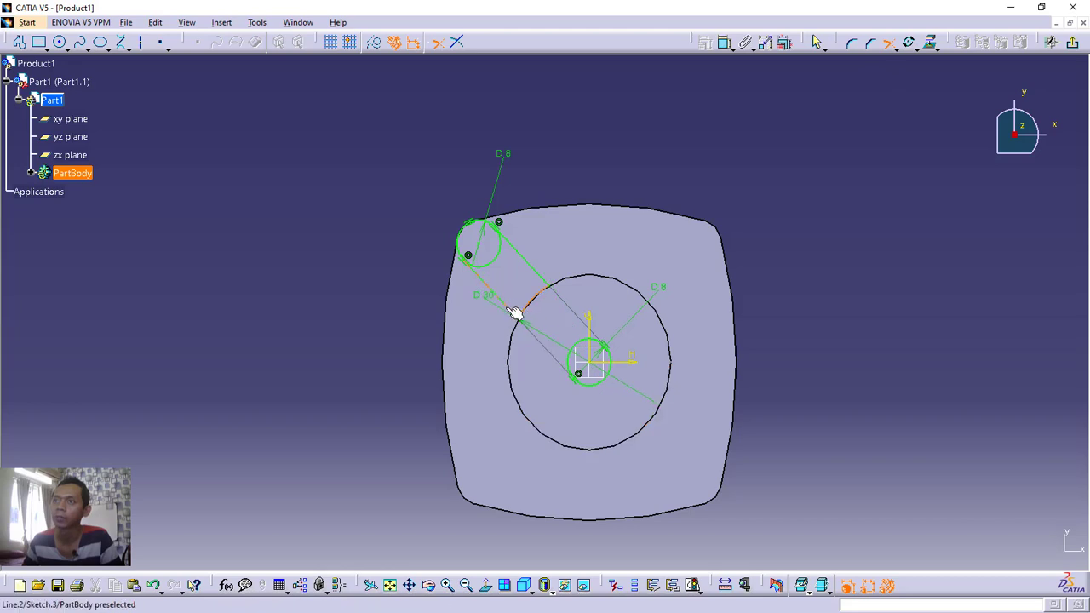
click(515, 312)
Draw a smaller circle concentric with the 8 mm corner circle.
click(58, 42)
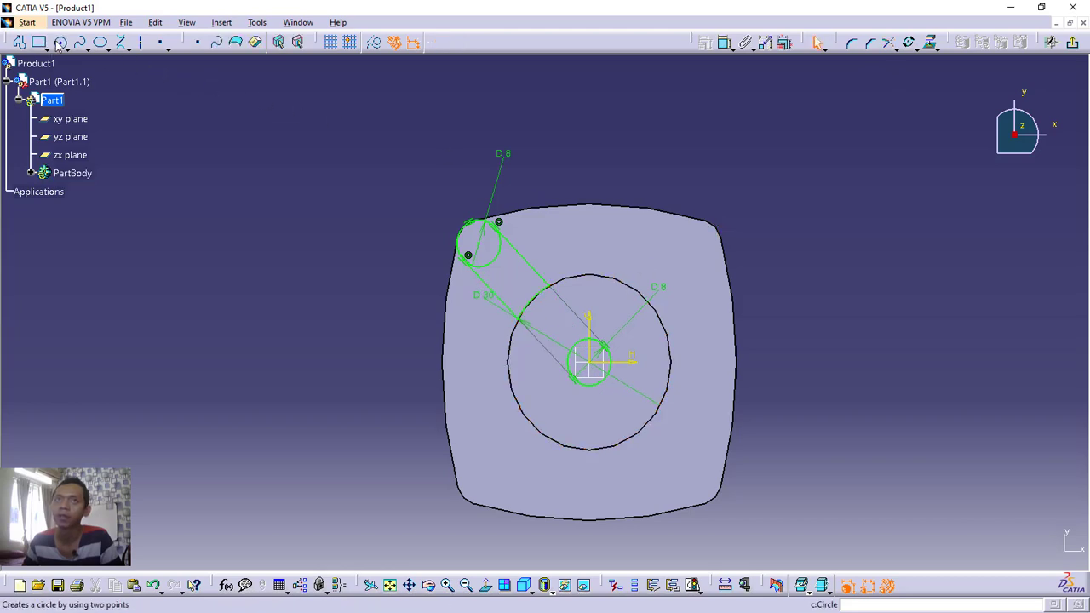
click(479, 244)
click(488, 246)
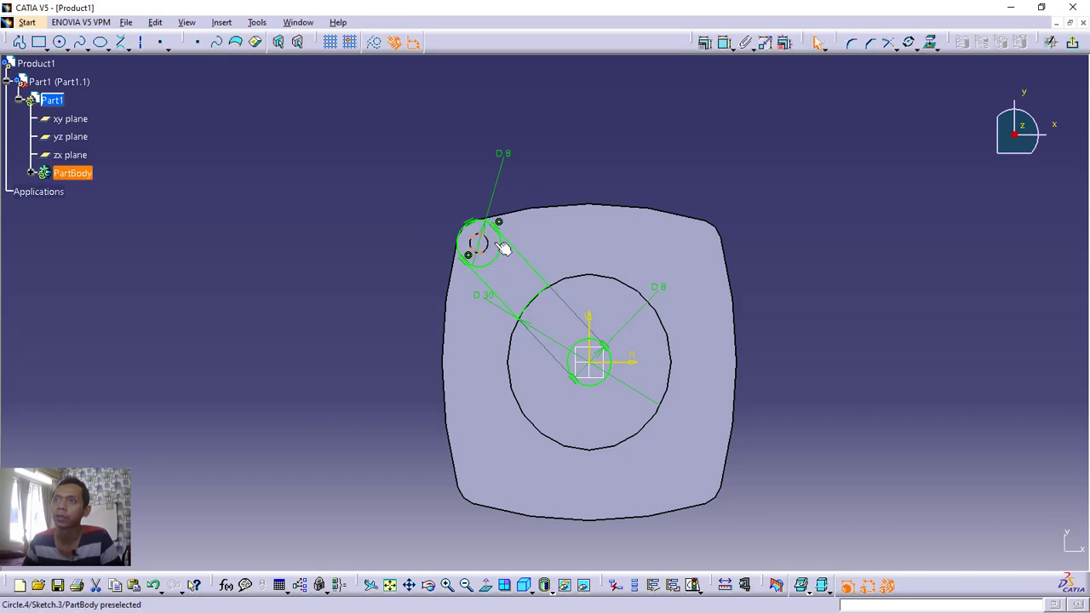
Dimension the small inner circle at the rounded corner and set its diameter to 4 mm.
click(724, 42)
click(477, 237)
click(459, 189)
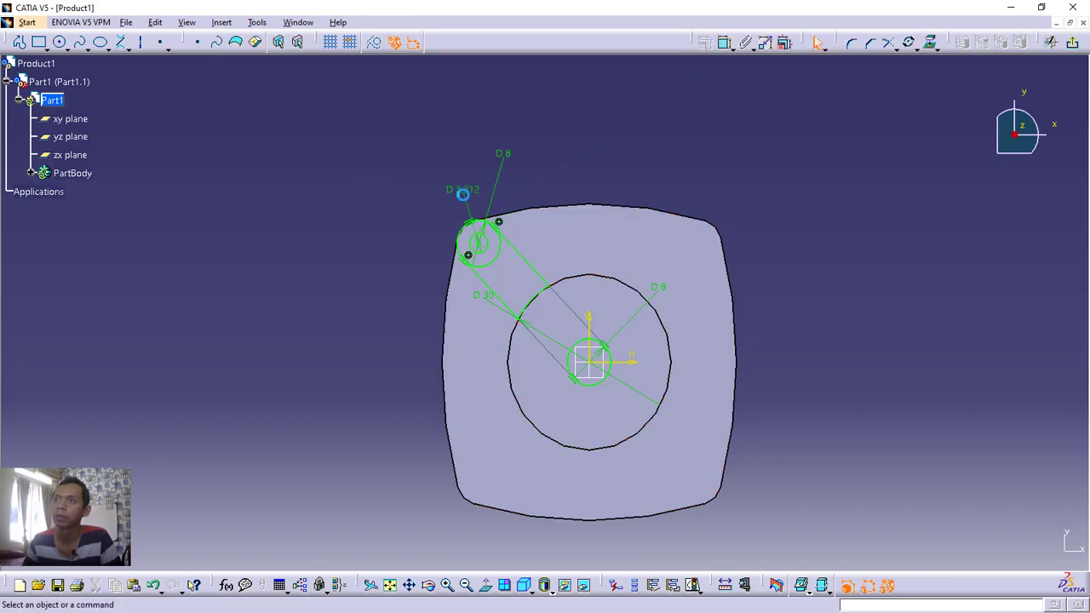
double_click(463, 186)
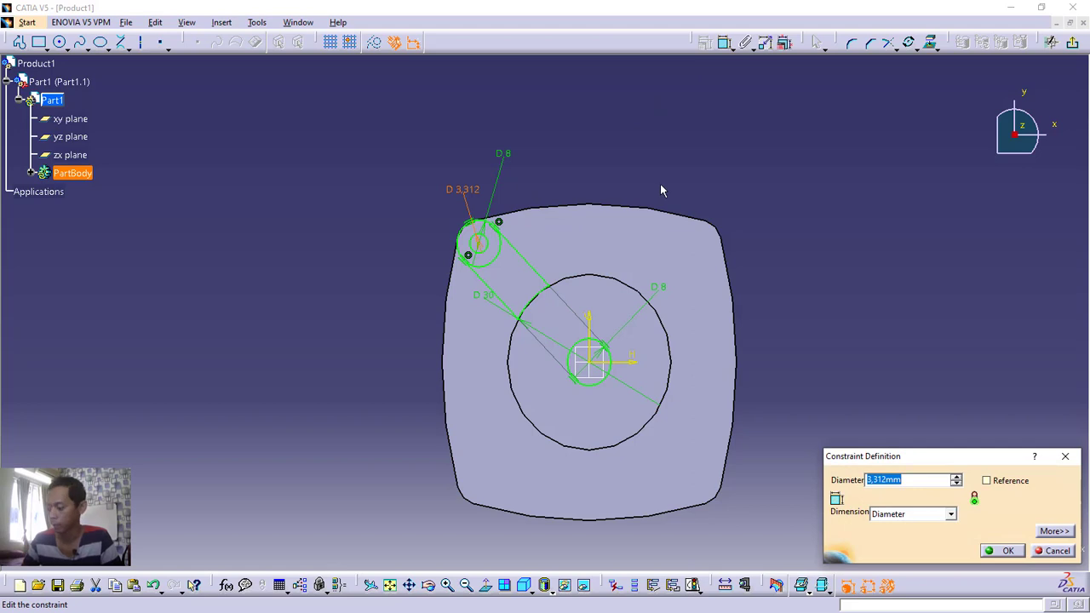
text(4)
key(Return)
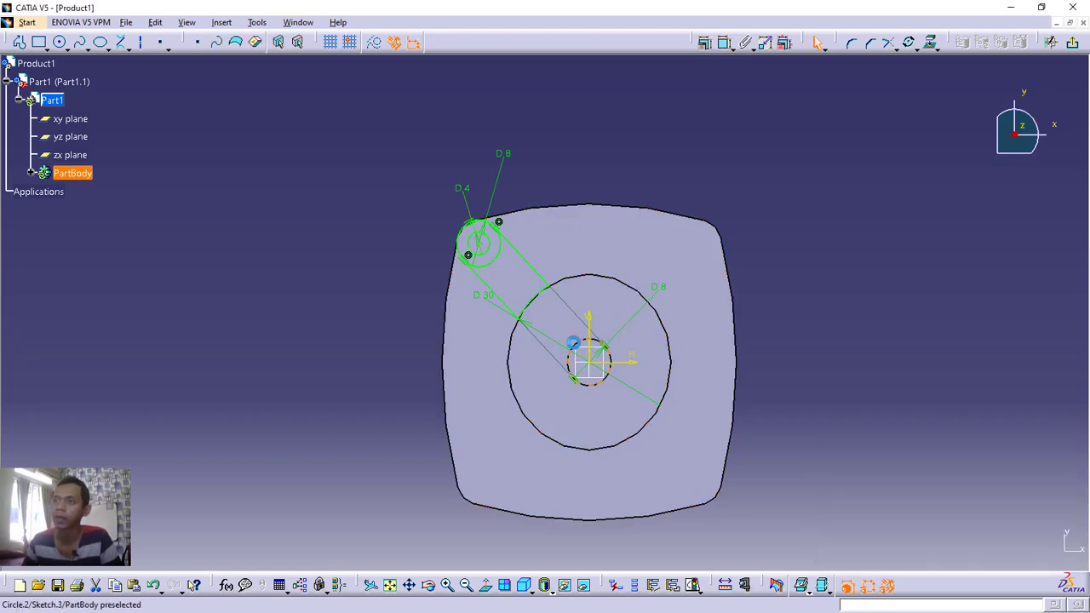
Delete the 8 mm circle at the origin and trim the 8 mm corner circle against both tangent lines, keeping its outer arc.
click(581, 351)
key(Delete)
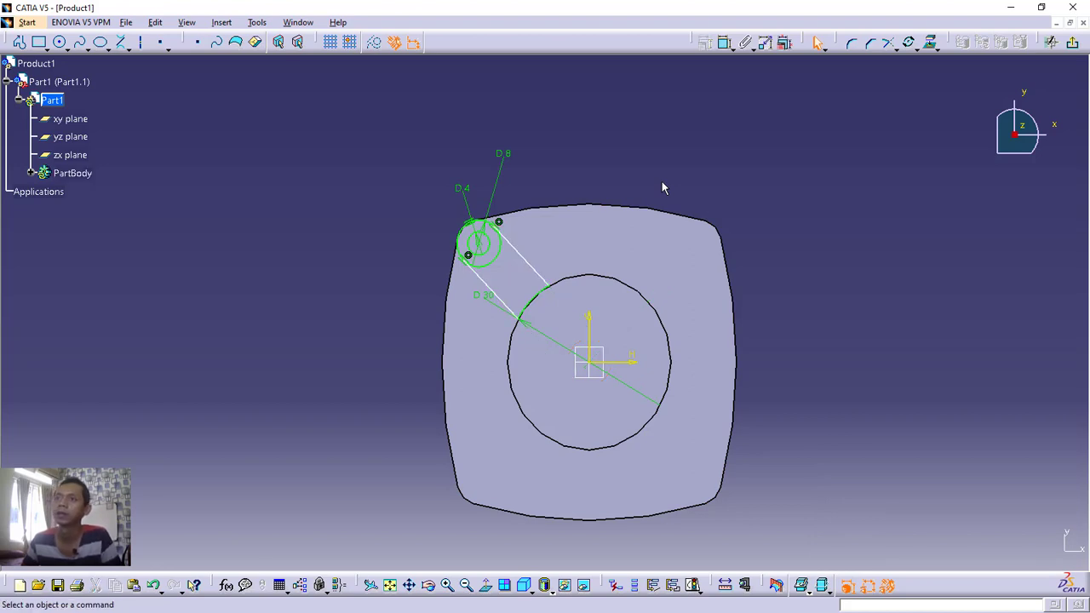
click(887, 42)
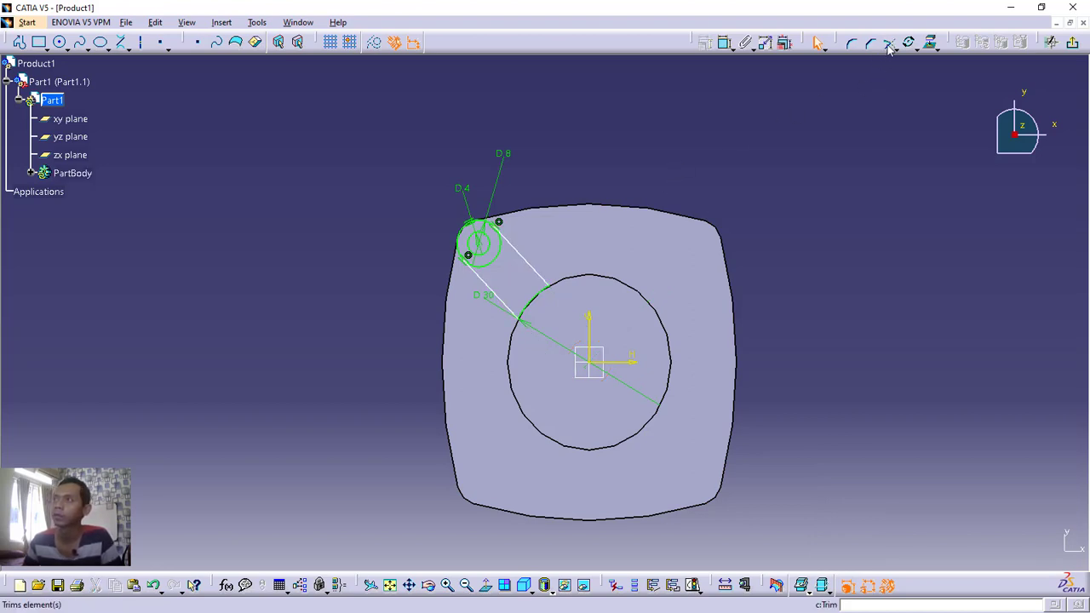
click(487, 224)
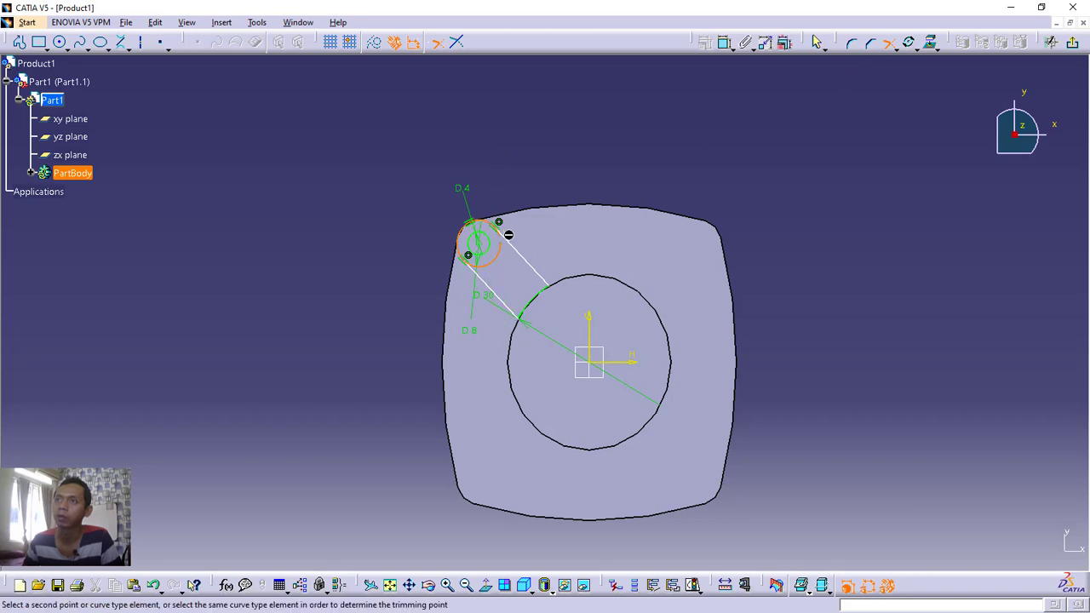
click(507, 243)
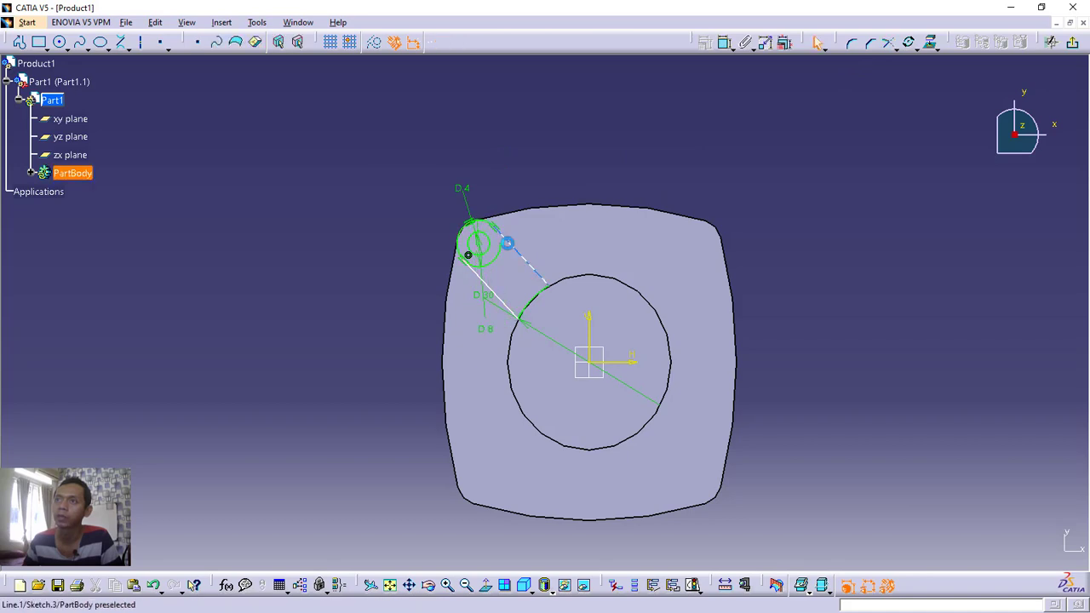
click(887, 42)
click(474, 236)
click(467, 243)
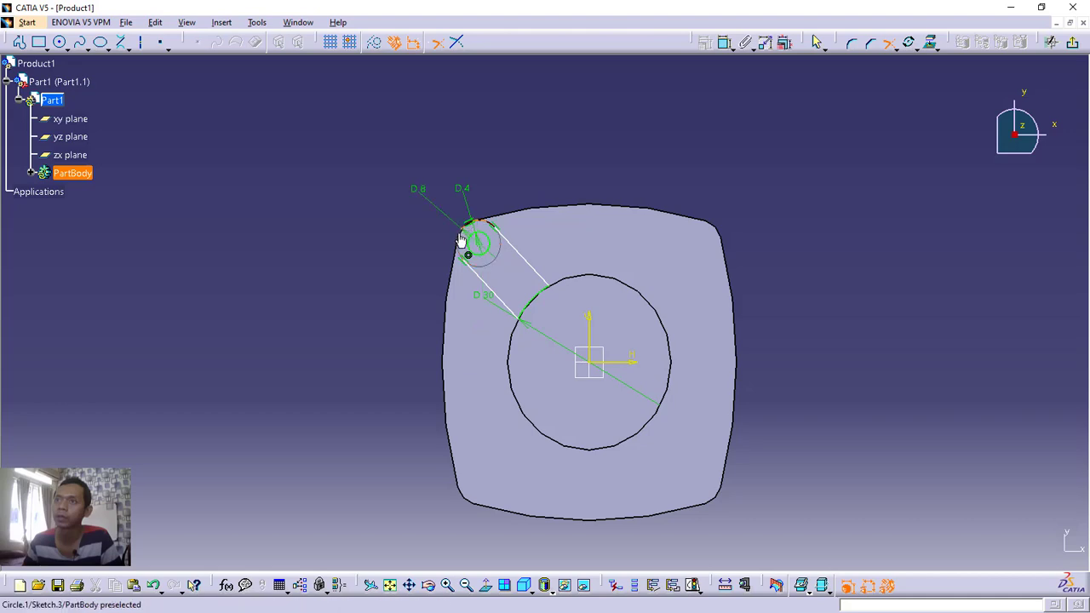
click(479, 275)
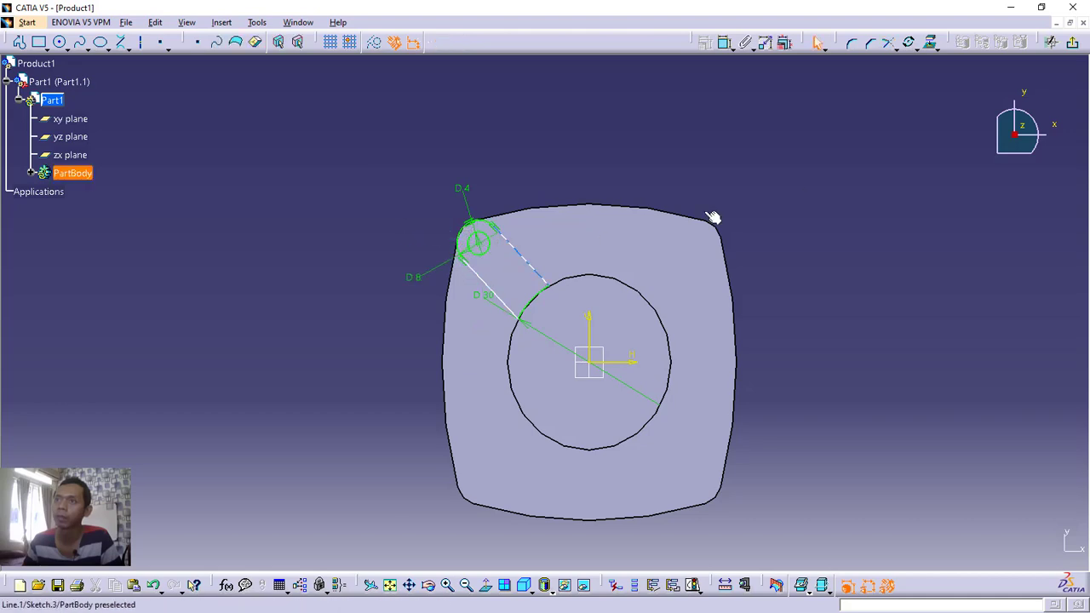
Exit the sketch and pad the corner lug profile with its hole to a length of 5 mm.
click(1074, 45)
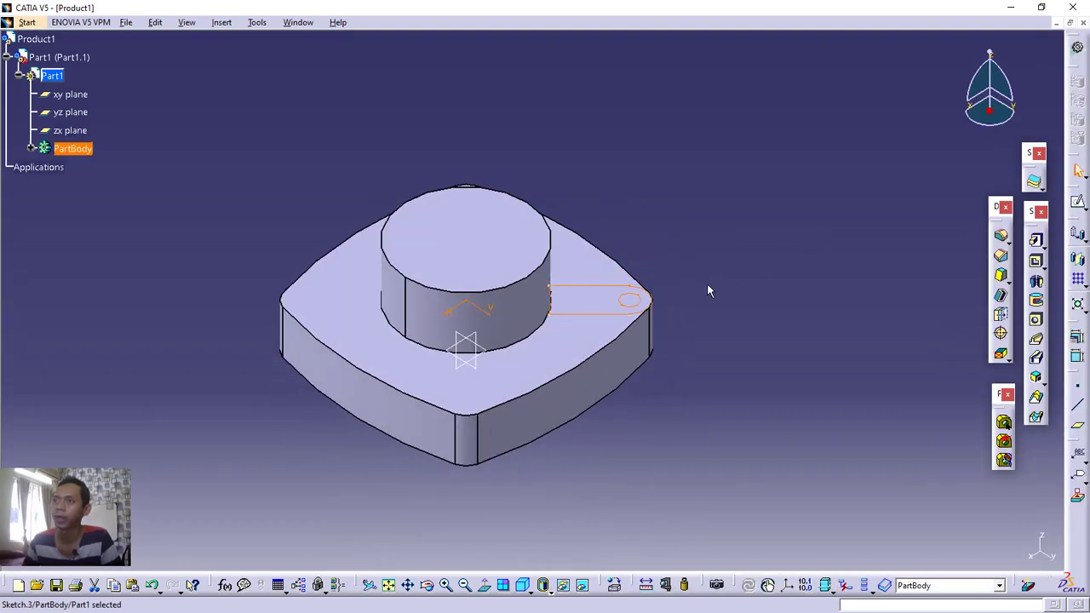
click(628, 303)
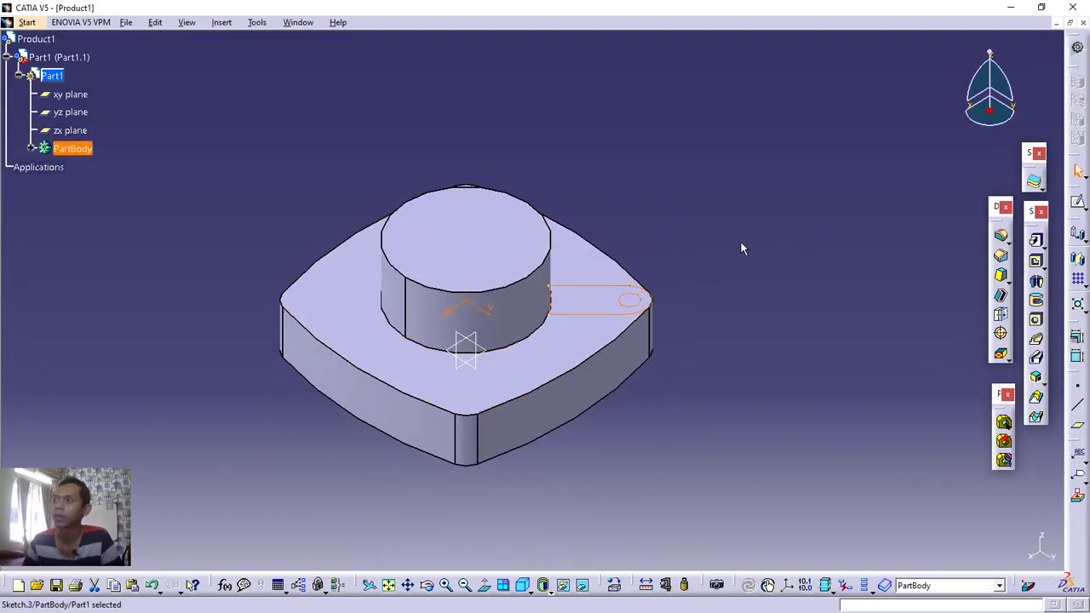
click(1038, 243)
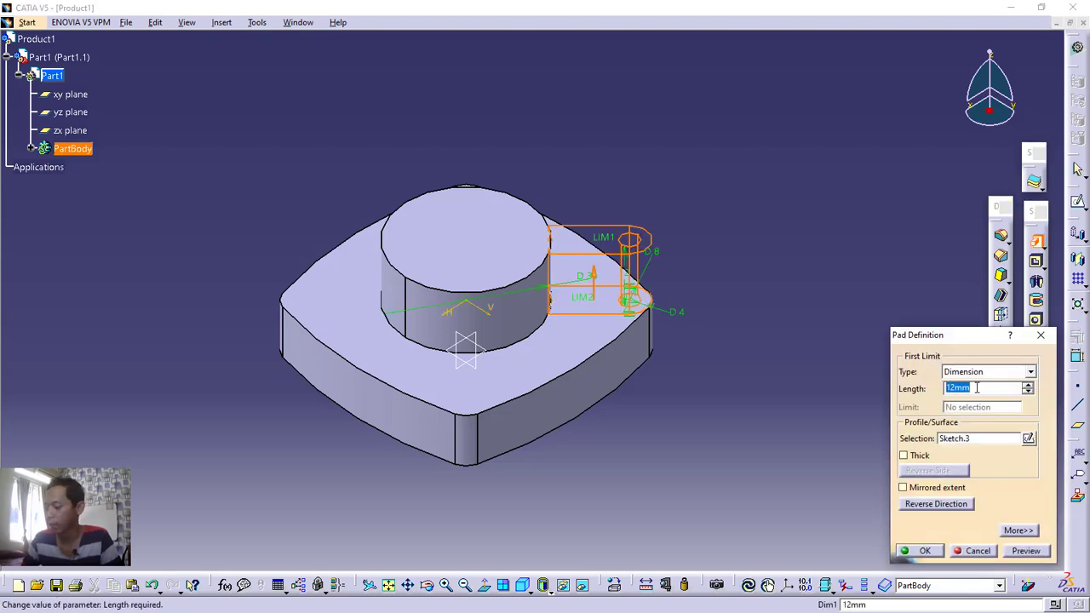
text(5)
key(Return)
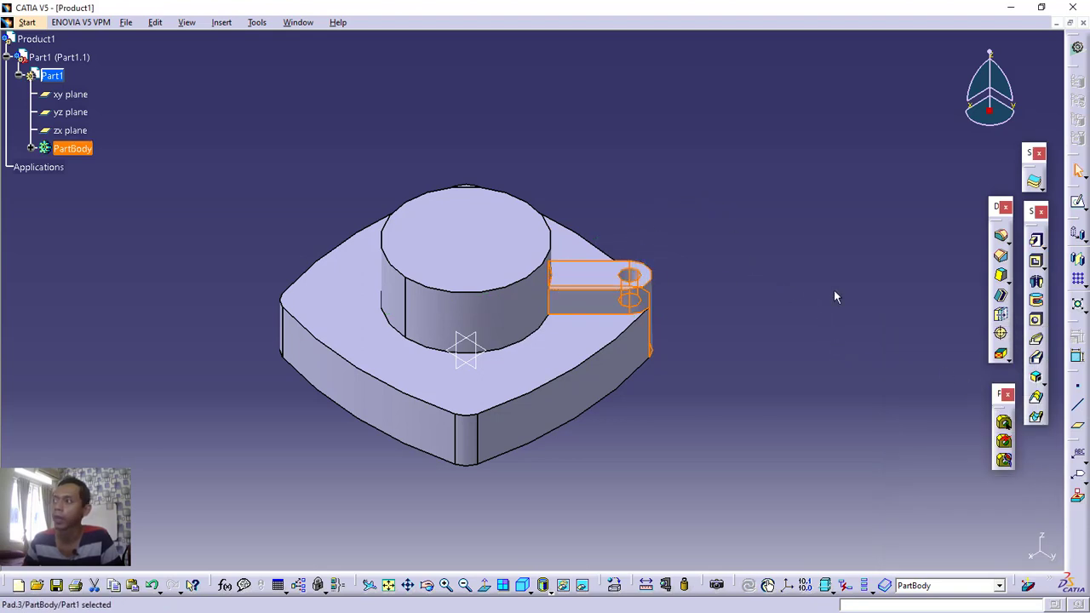
Create a circular pattern of the lug pad with 4 instances as a Complete crown, using the cylindrical boss's face as the reference.
click(1079, 283)
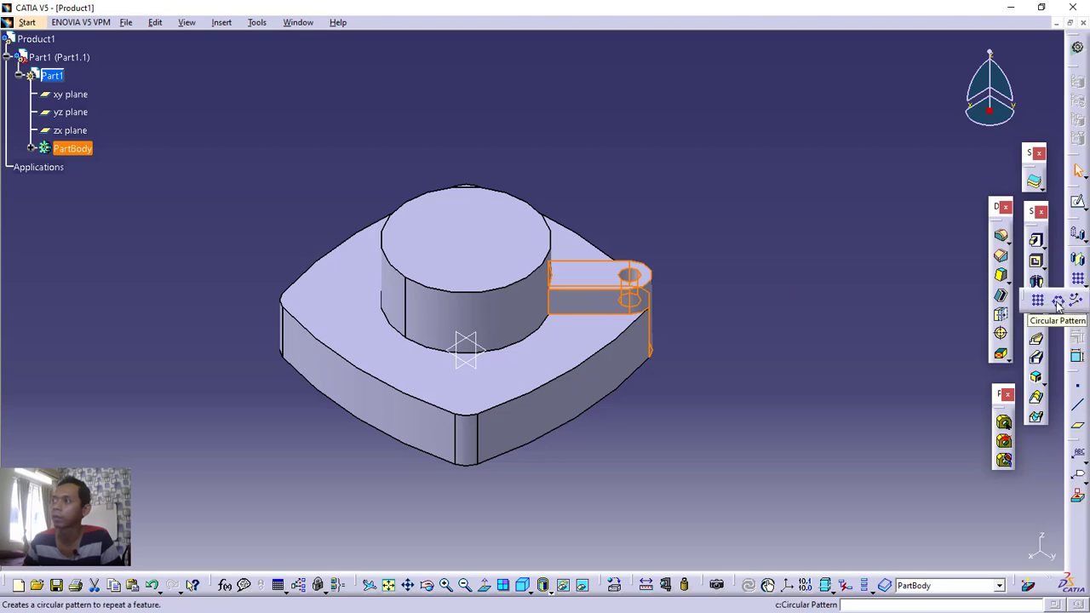
click(1057, 302)
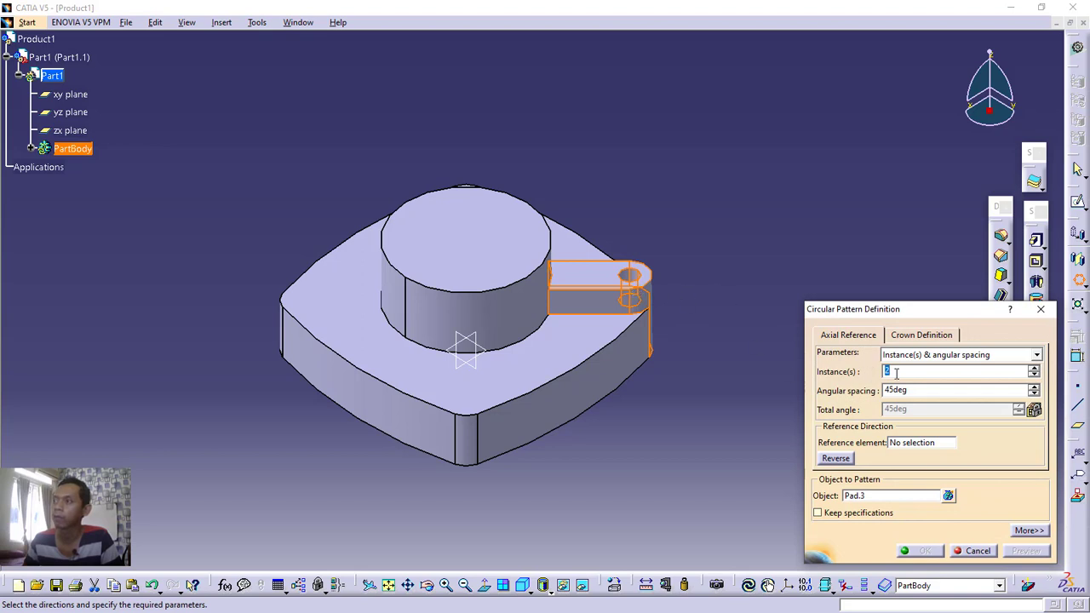
click(1033, 368)
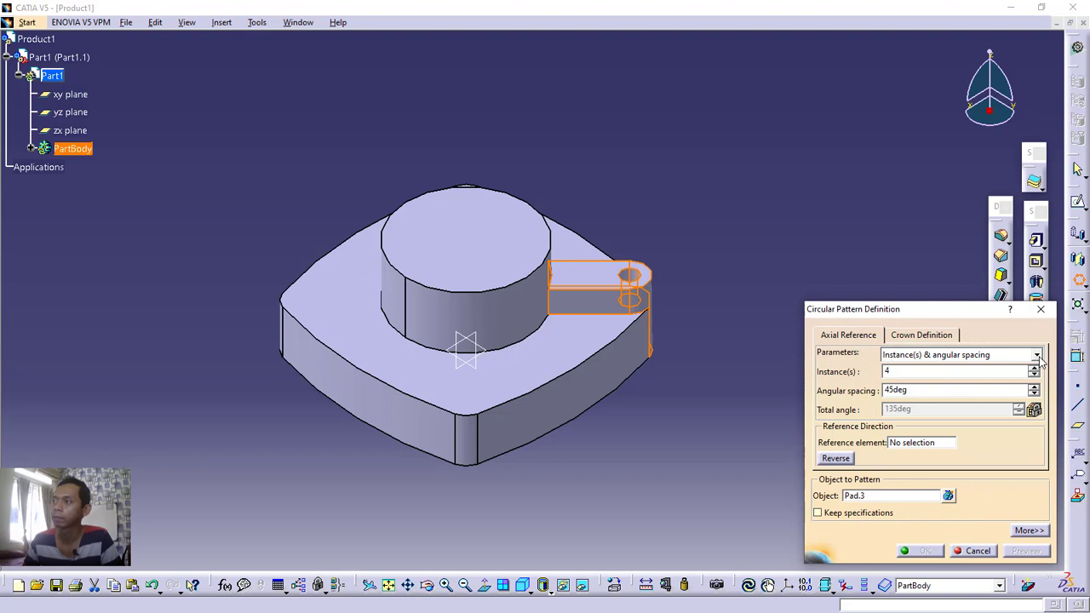
click(1038, 357)
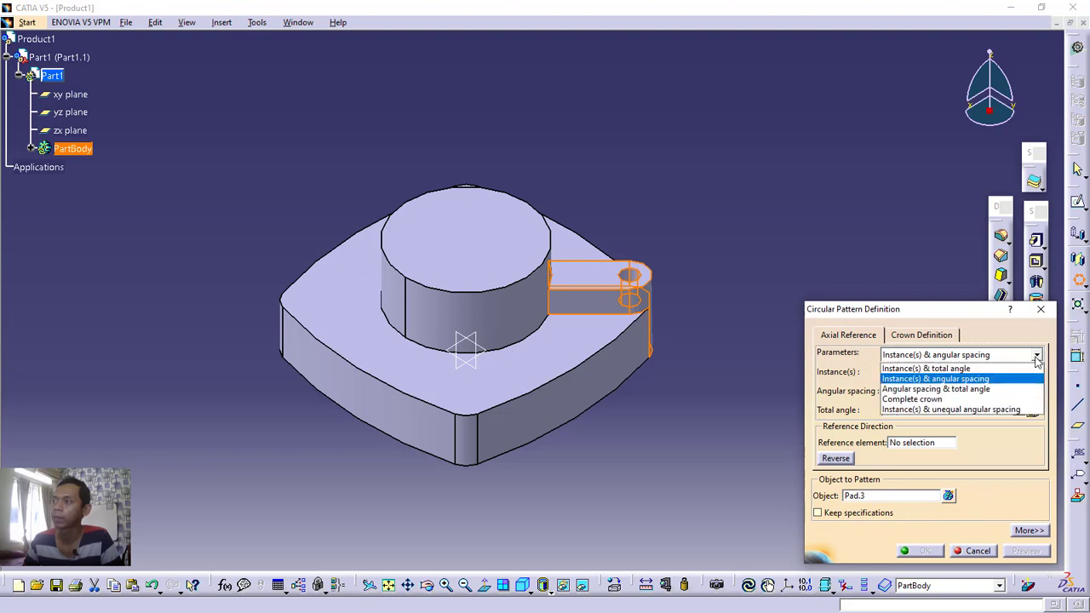
click(942, 400)
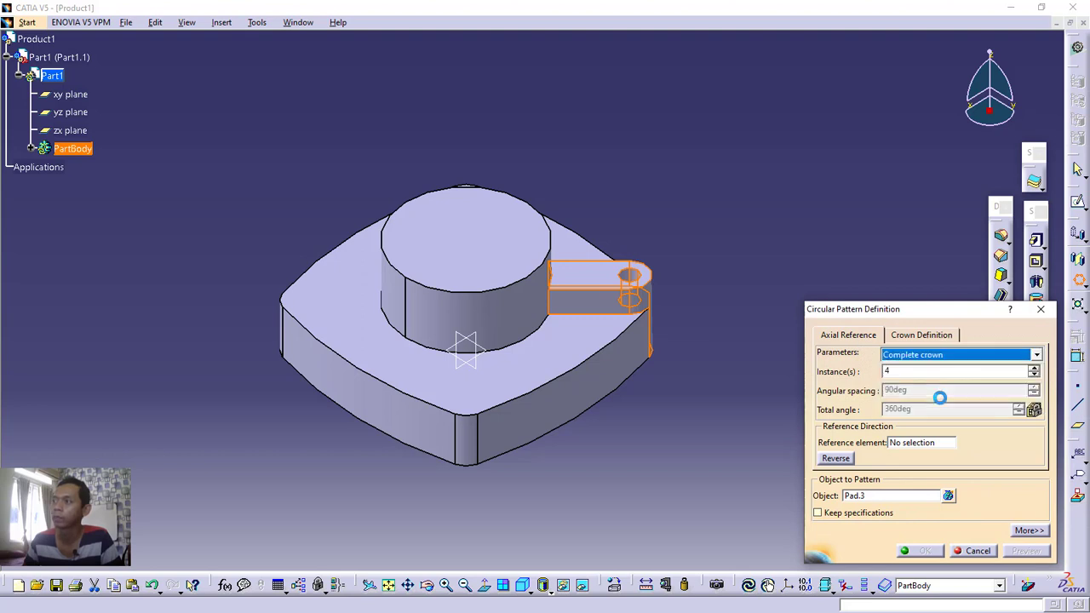
click(913, 447)
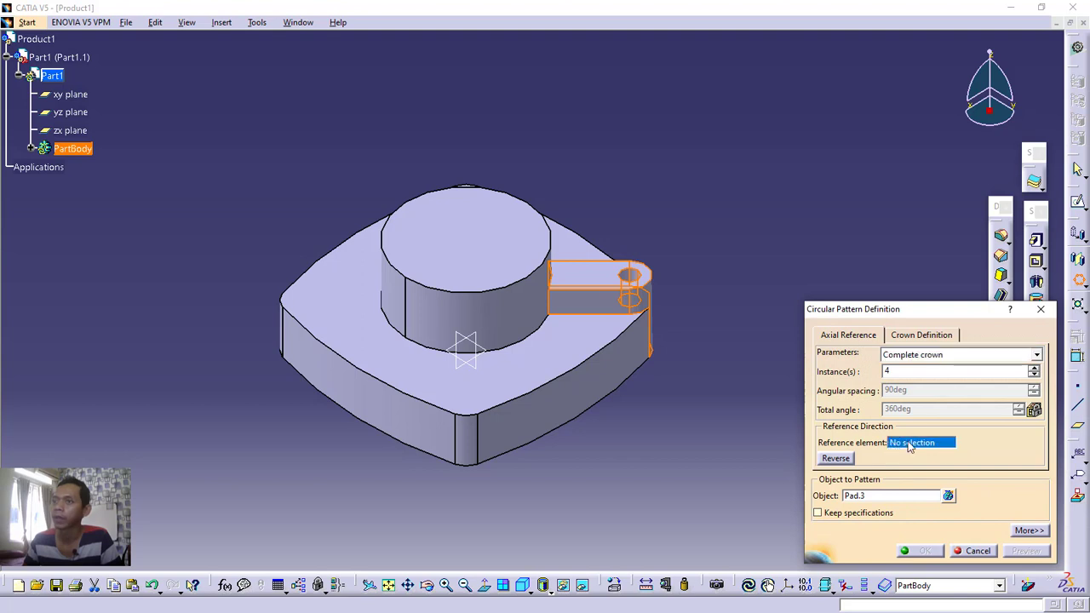
click(471, 251)
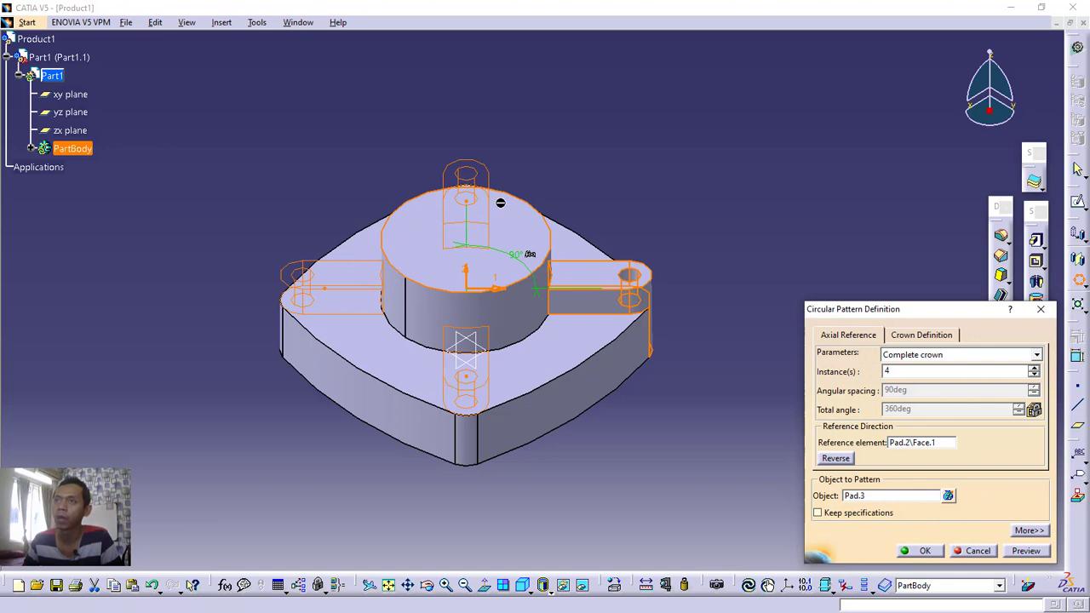
click(1018, 551)
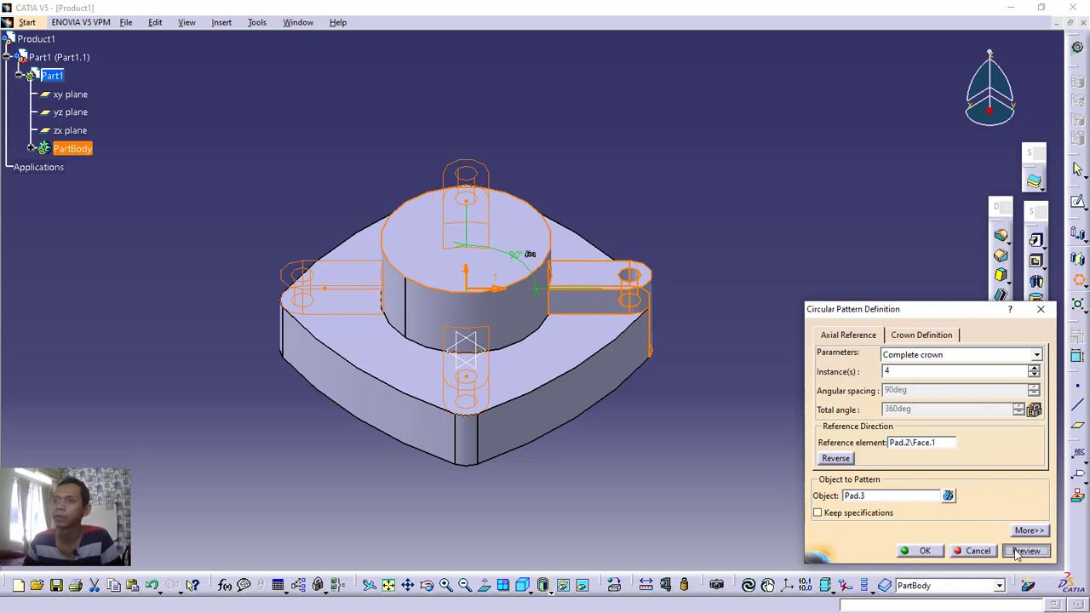
click(926, 550)
middle_drag(733, 368, 813, 268)
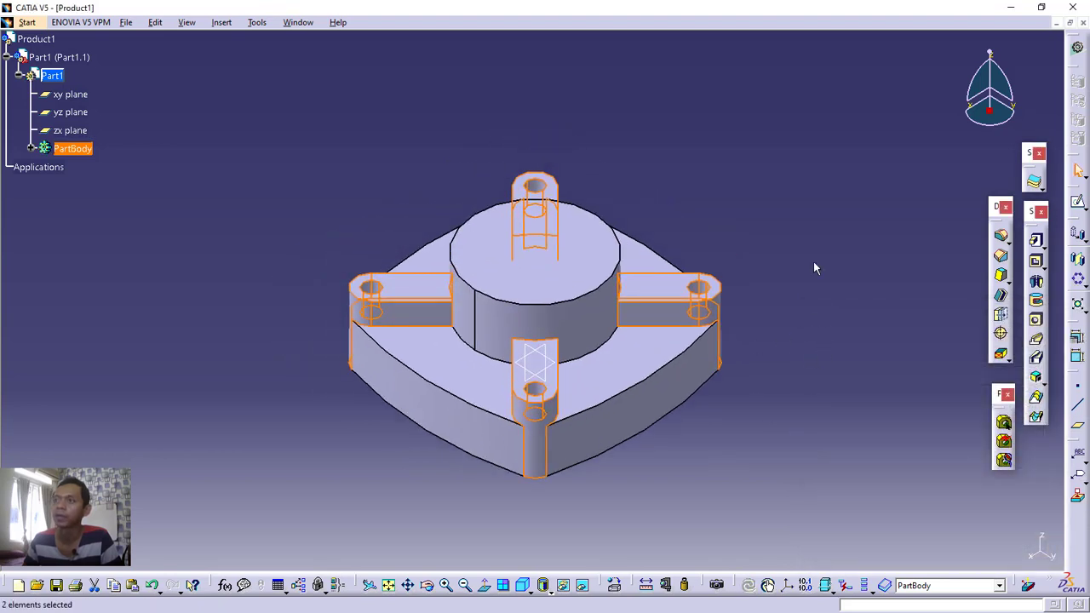
click(790, 239)
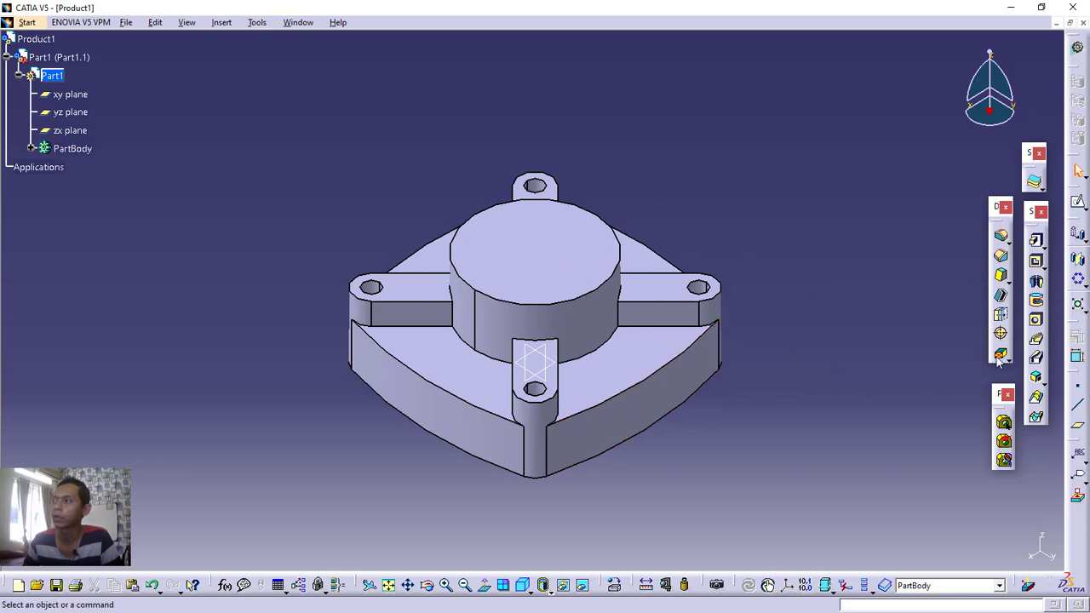
Start an edge fillet with a 1 mm radius and choose the base's four upper face regions between the lugs.
click(1003, 237)
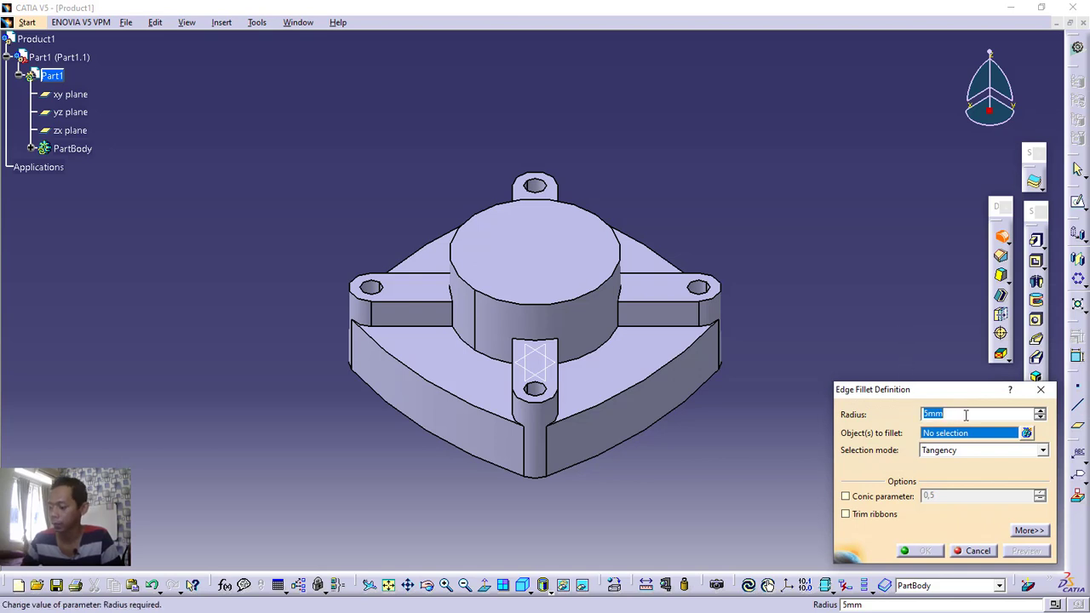
text(1)
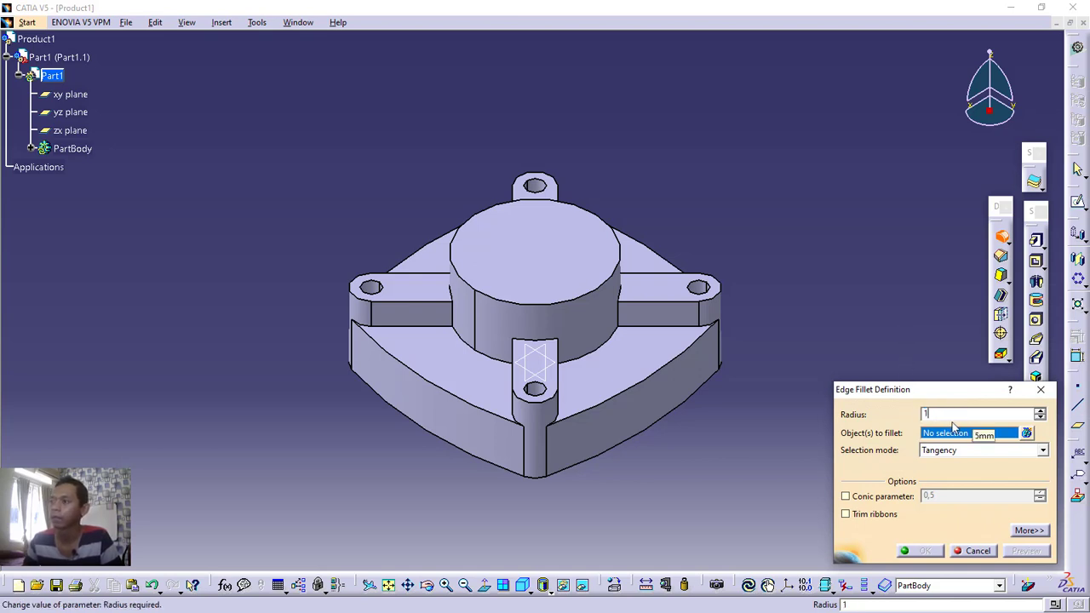
click(628, 363)
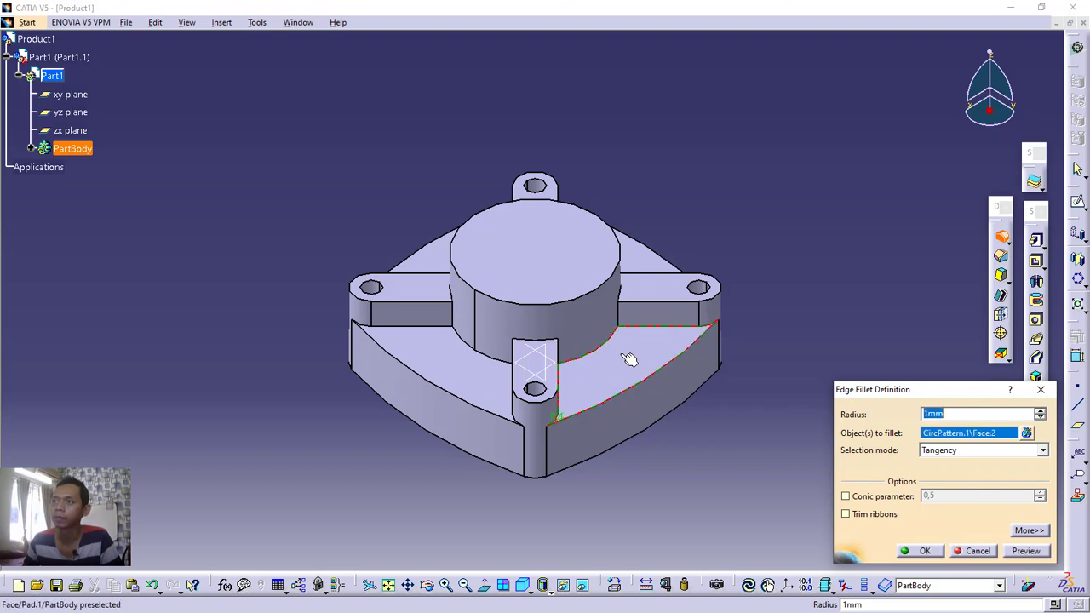
click(469, 372)
click(431, 258)
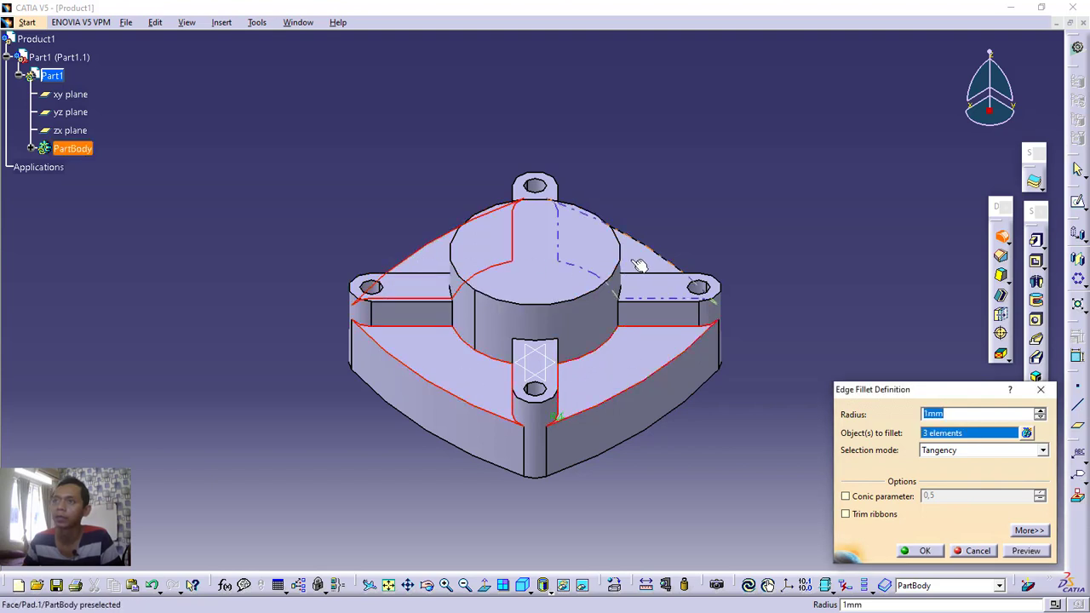
click(544, 279)
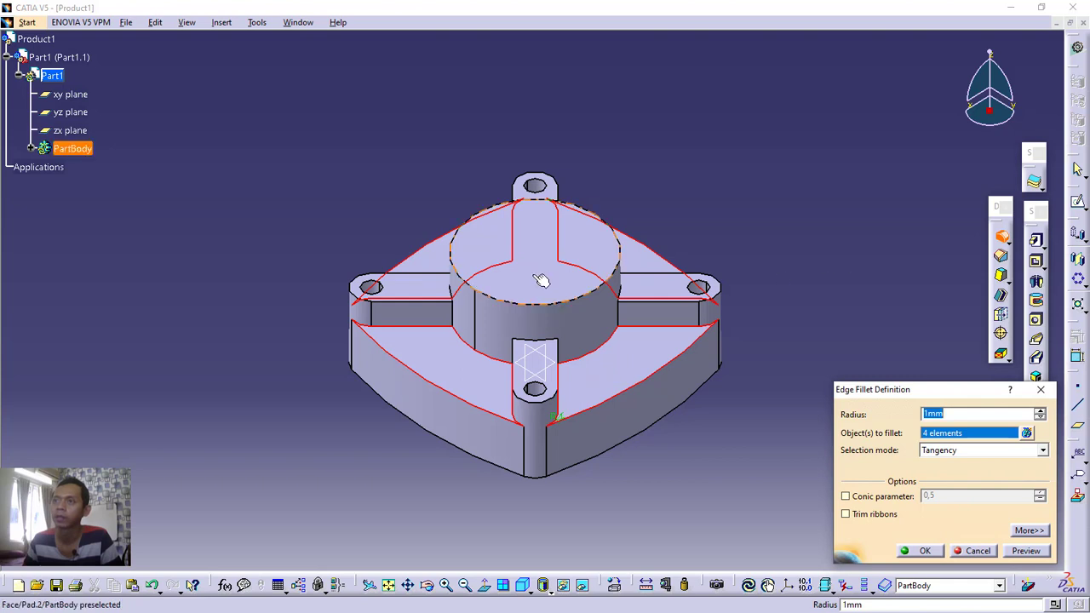
Add the boss's top rim and the upper edges of all four lugs to the 1 mm edge fillet and create it.
click(559, 304)
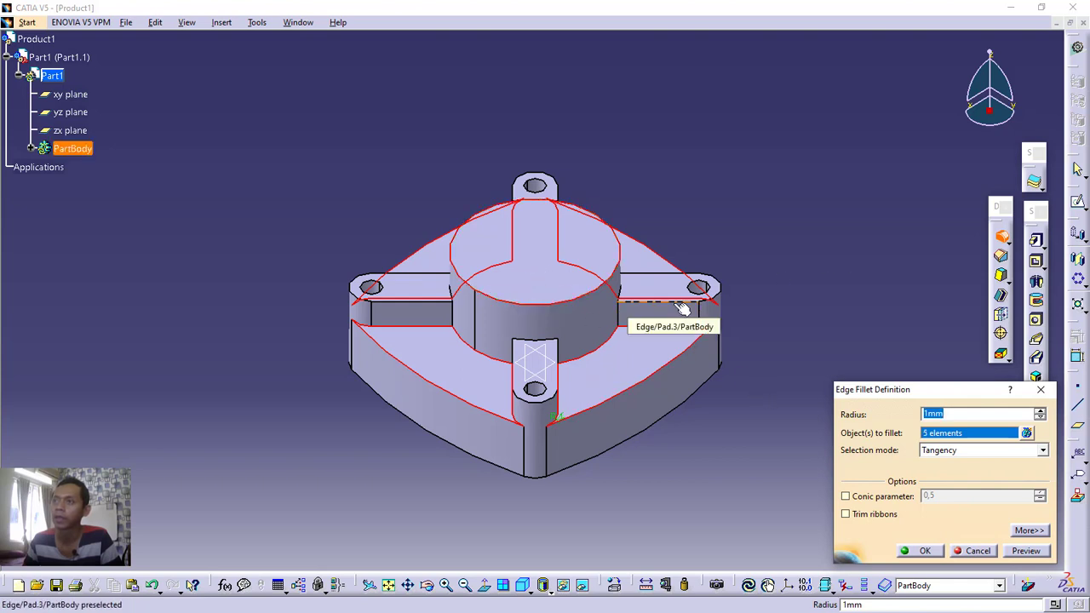
click(712, 314)
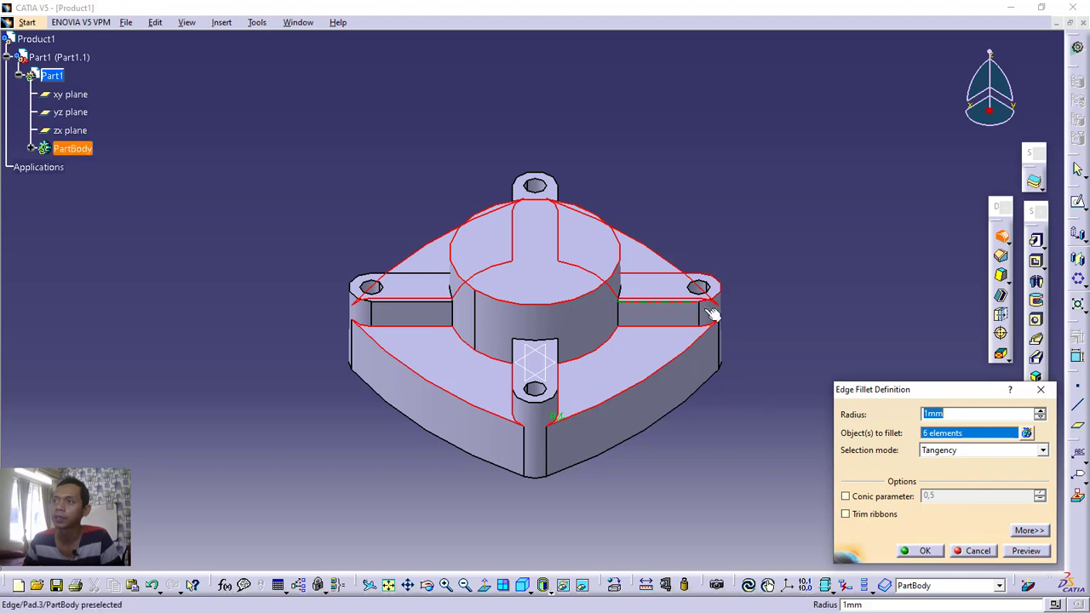
click(566, 367)
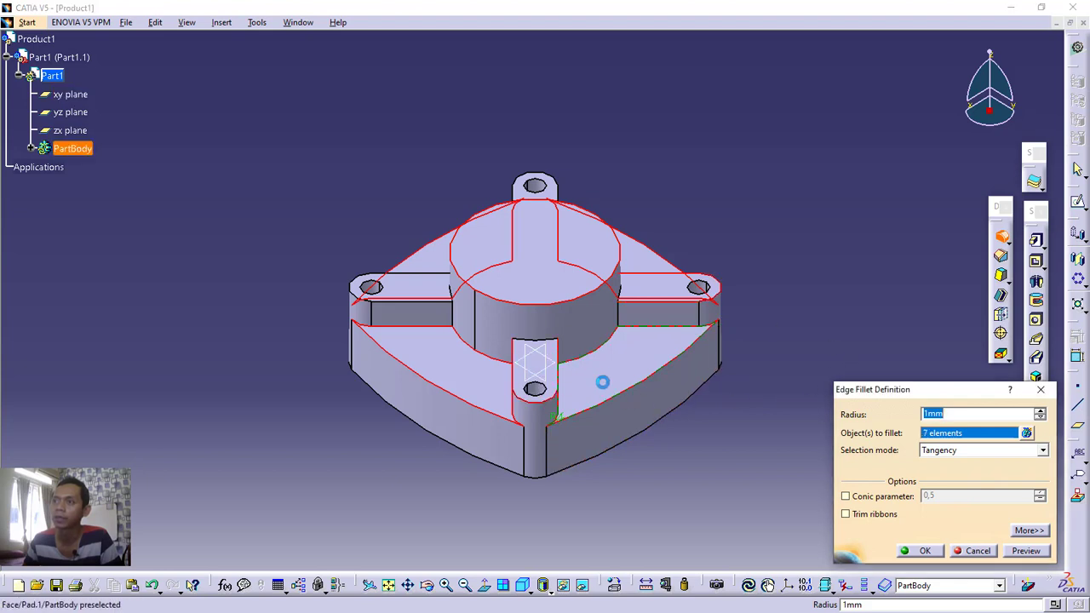
click(417, 309)
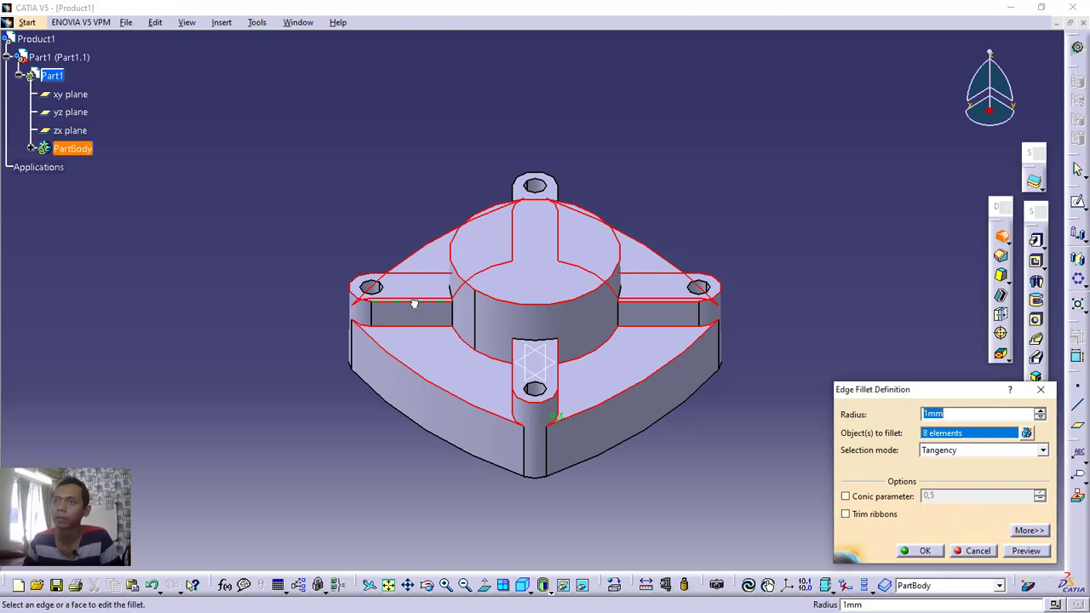
click(560, 195)
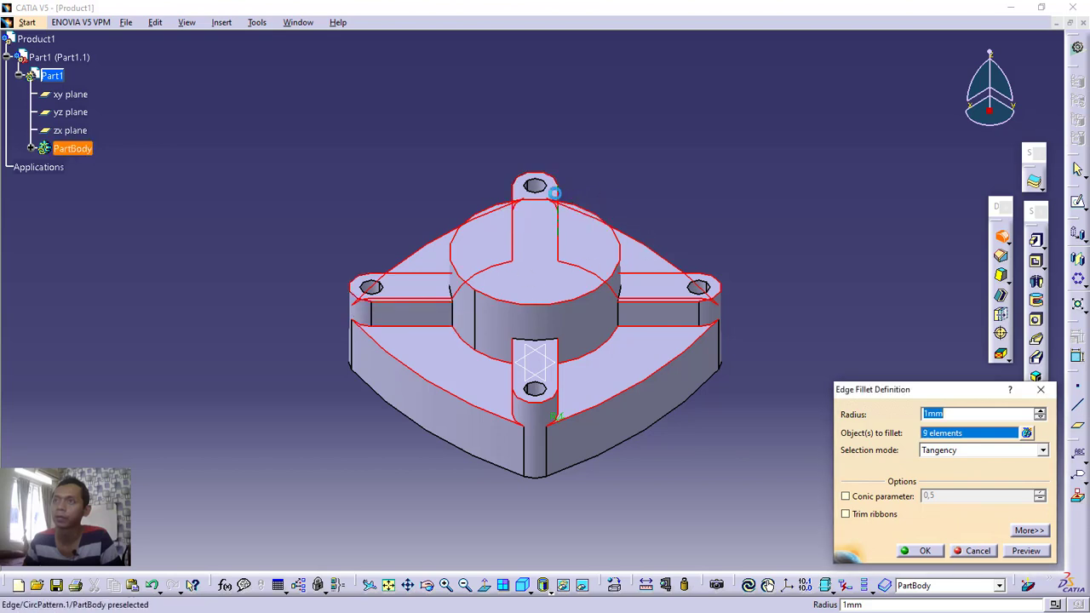
click(1027, 551)
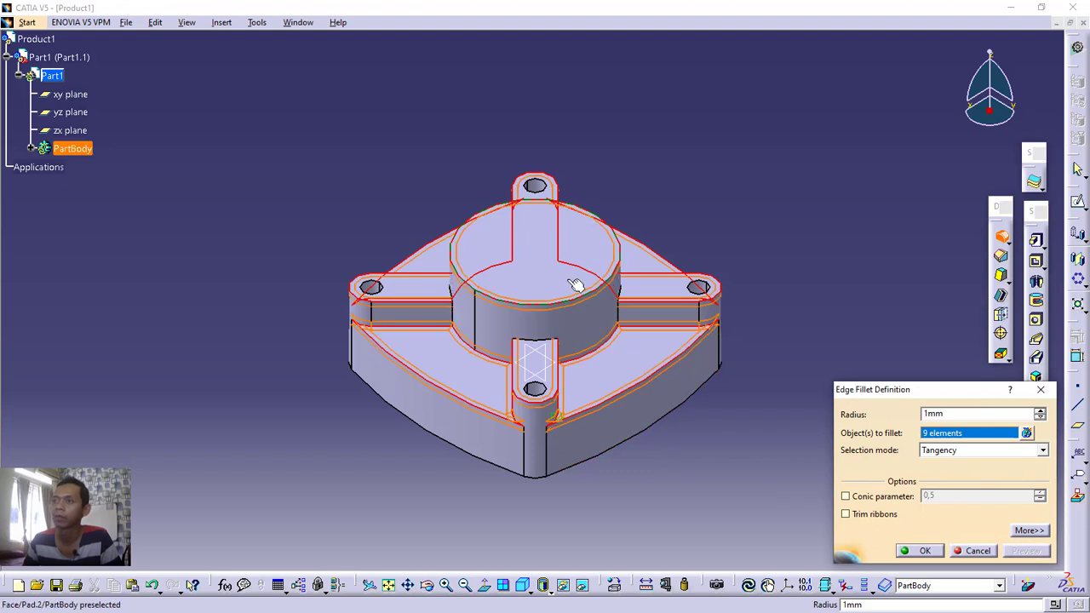
click(926, 551)
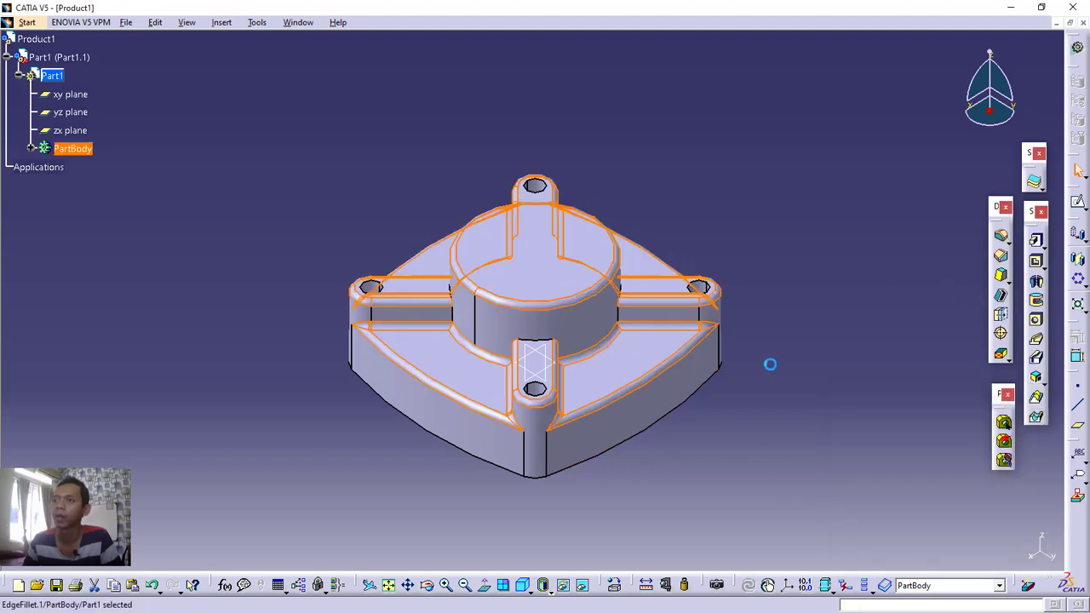
Turn the part to its underside and start a sketch on the shell's inner floor face.
click(792, 296)
mouse_move(792, 296)
middle_down()
mouse_move(796, 278)
mouse_move(798, 316)
middle_up()
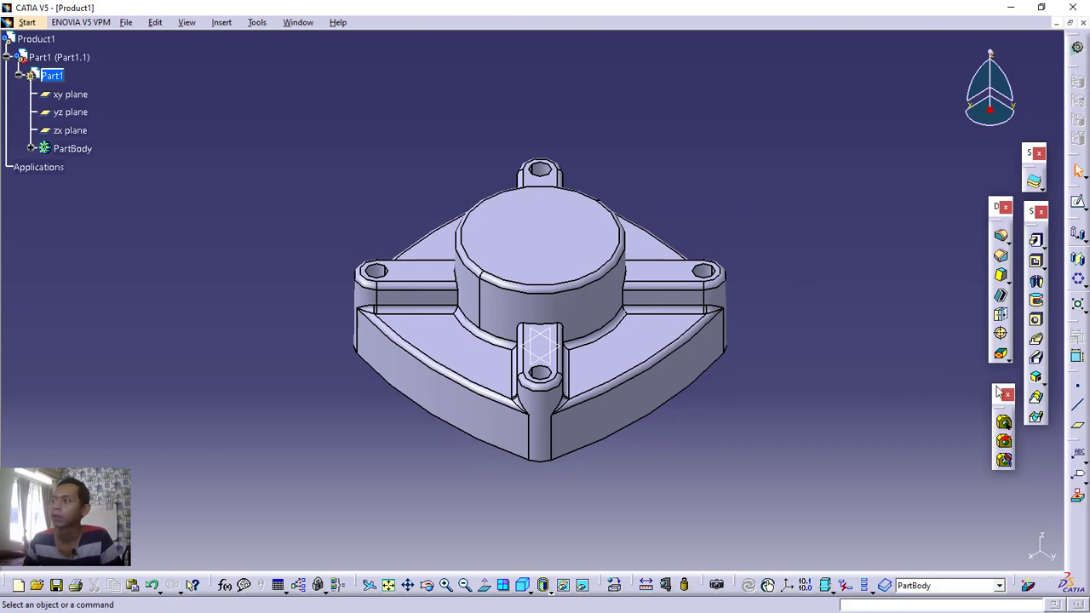
click(427, 585)
drag(653, 435, 588, 96)
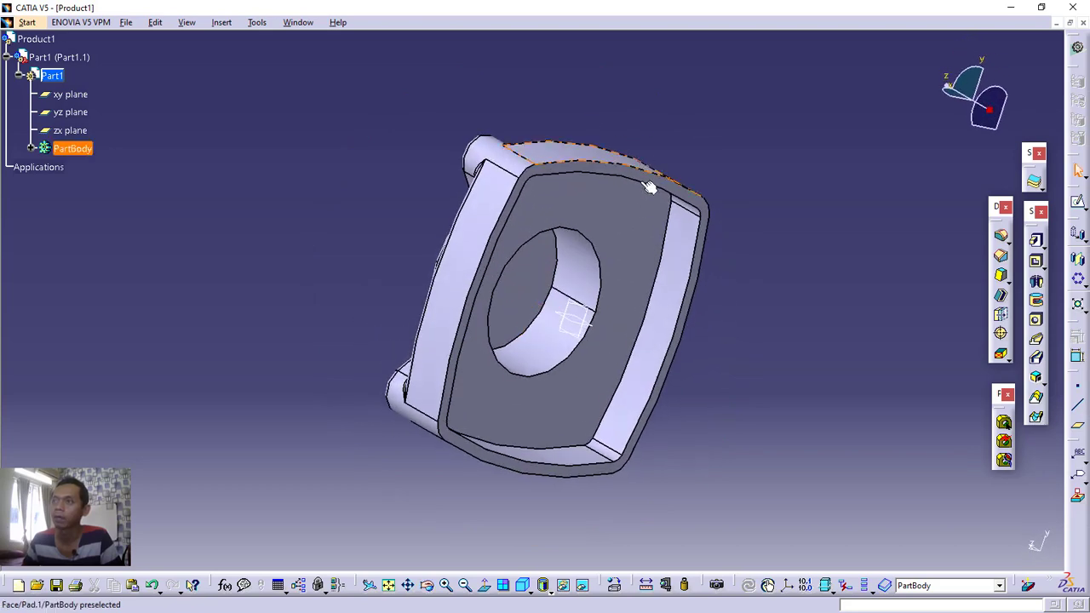
click(634, 232)
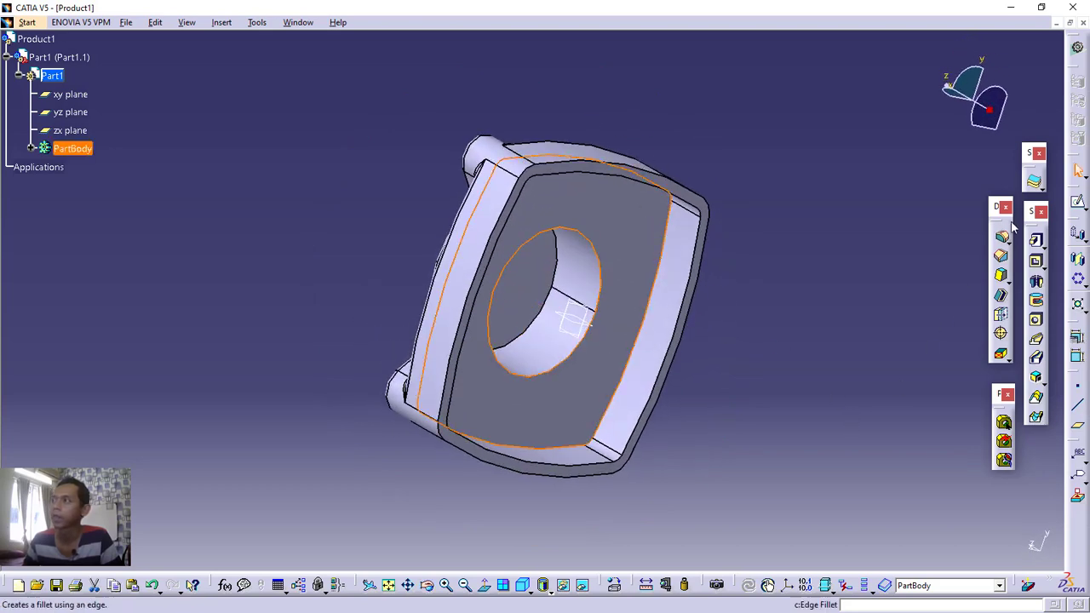
click(1077, 202)
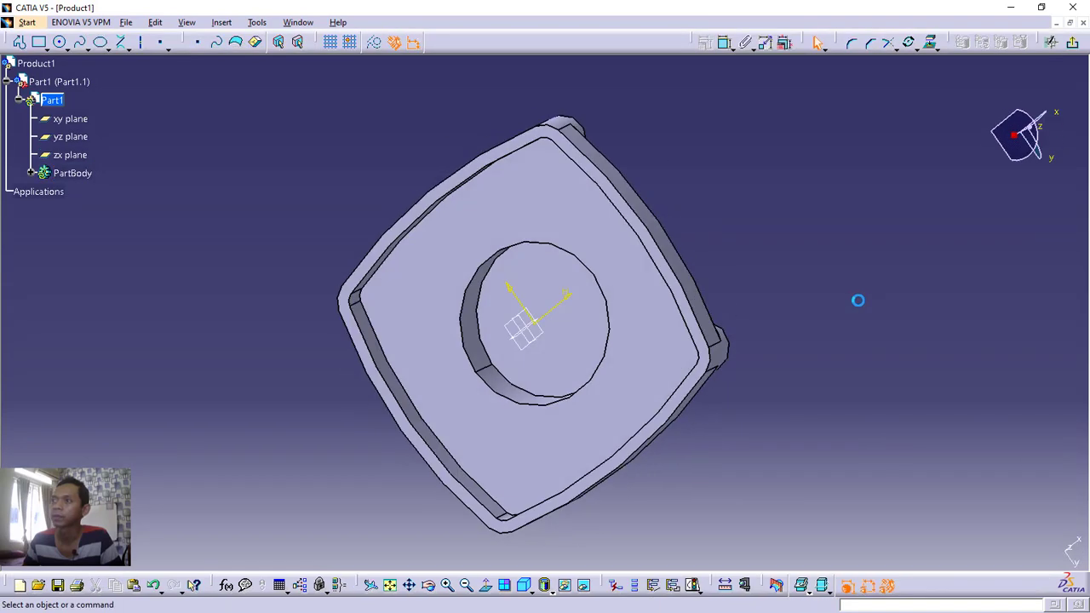
Draw a circle near one inner corner of the shell floor and set its diameter to 6 mm.
click(59, 41)
click(478, 230)
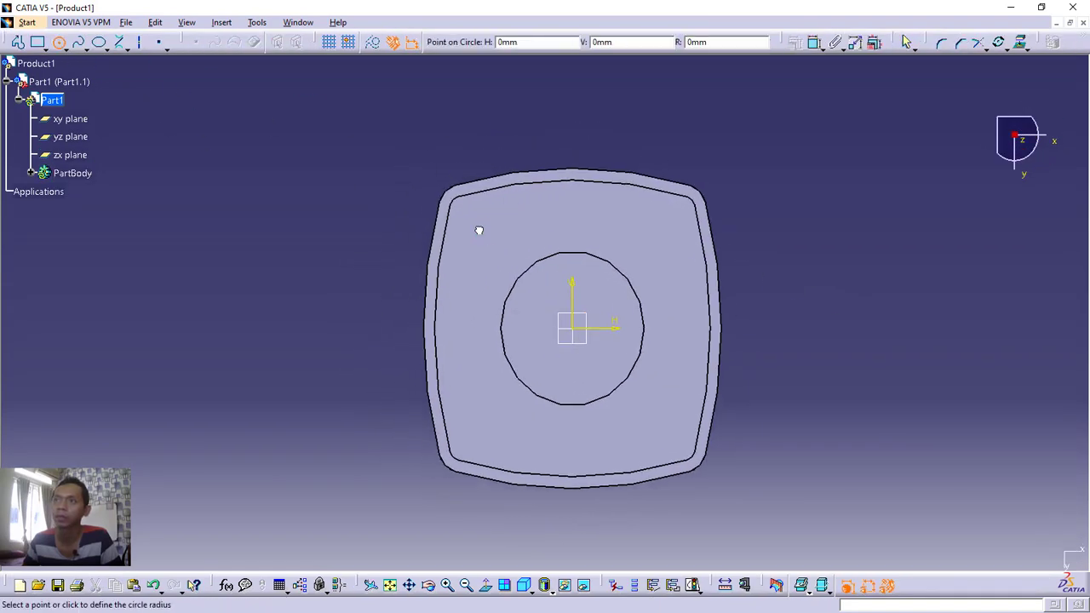
click(487, 249)
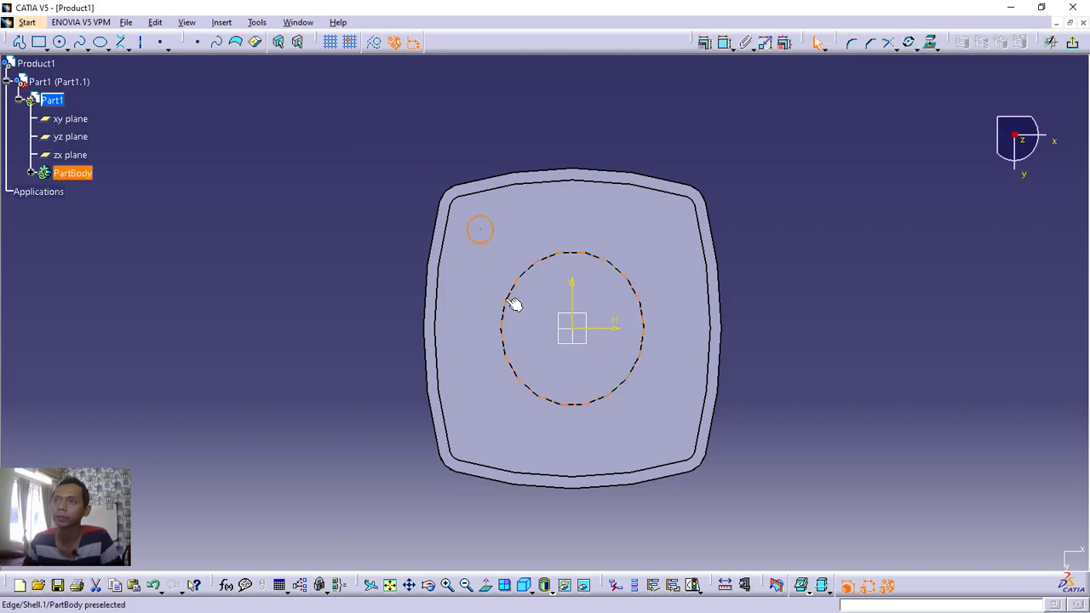
click(723, 43)
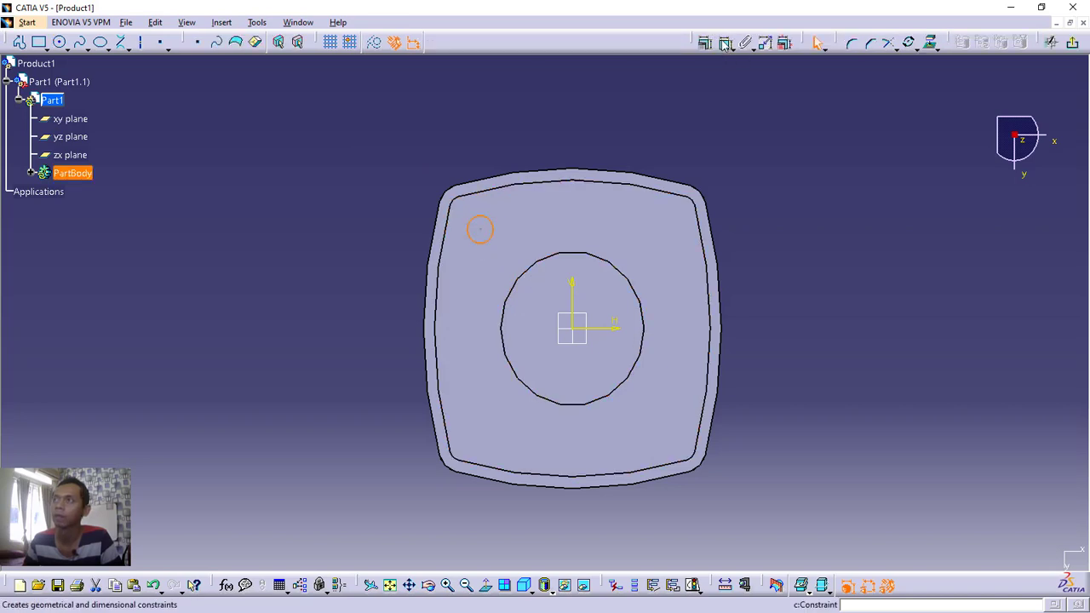
click(489, 221)
click(528, 153)
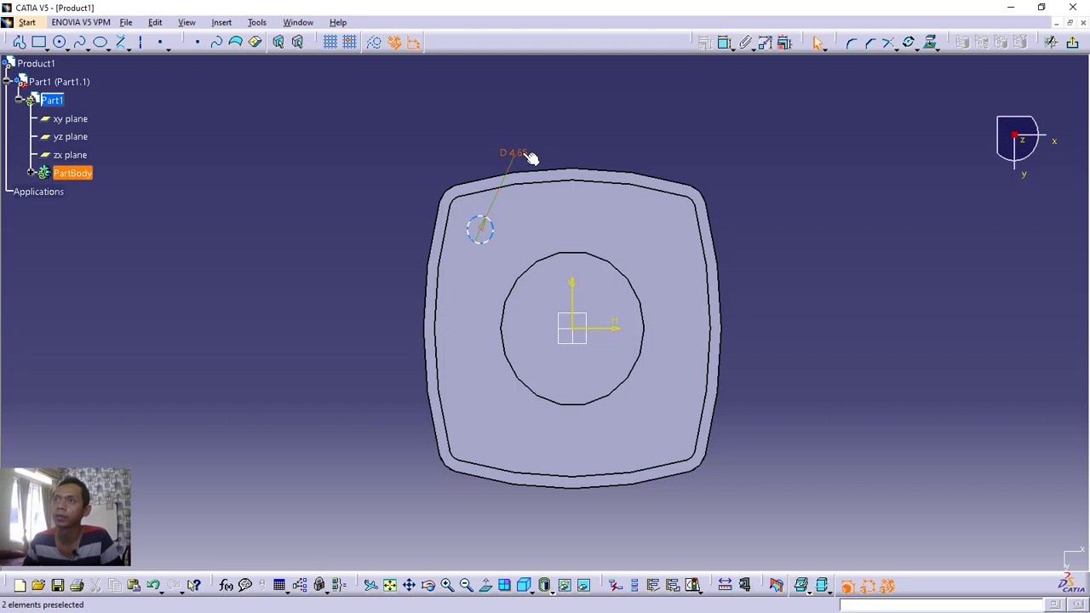
double_click(520, 151)
text(6)
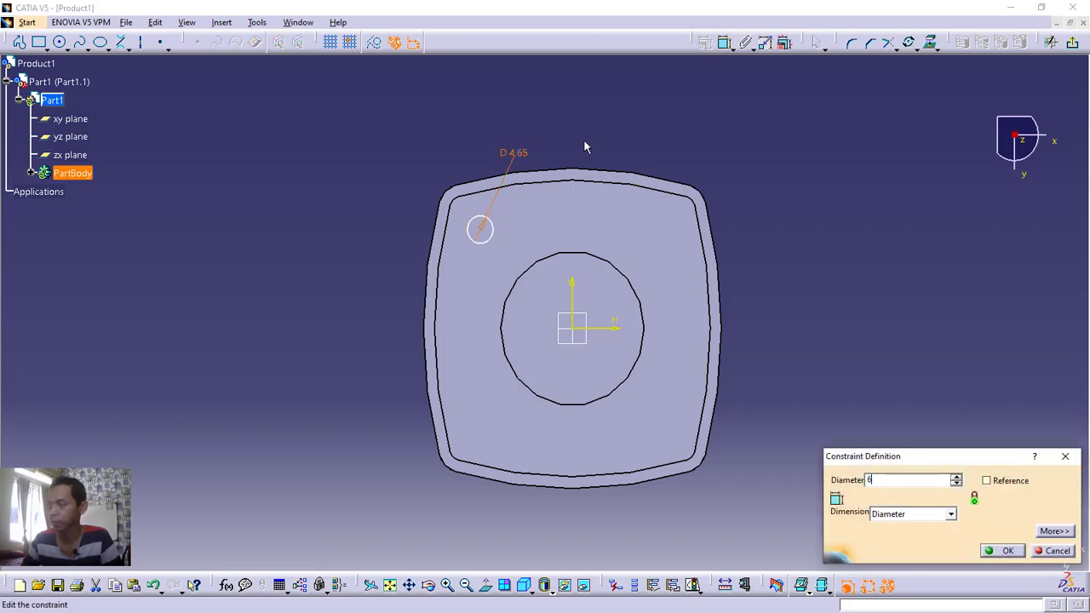
key(Return)
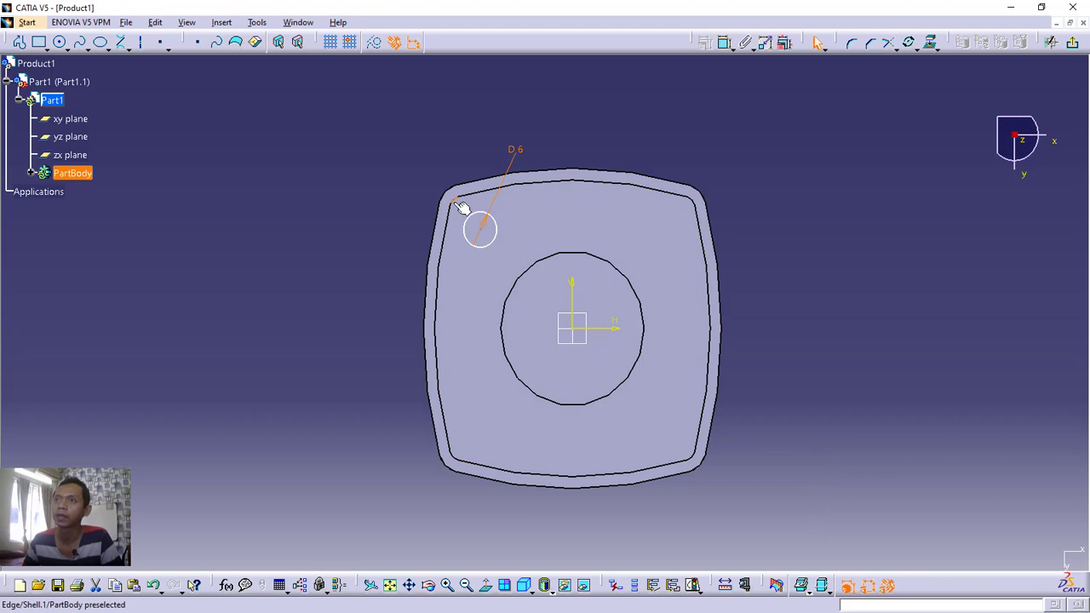
Apply a tangency constraint between the 6 mm circle and the shell's rounded inner corner edge.
key(Escape)
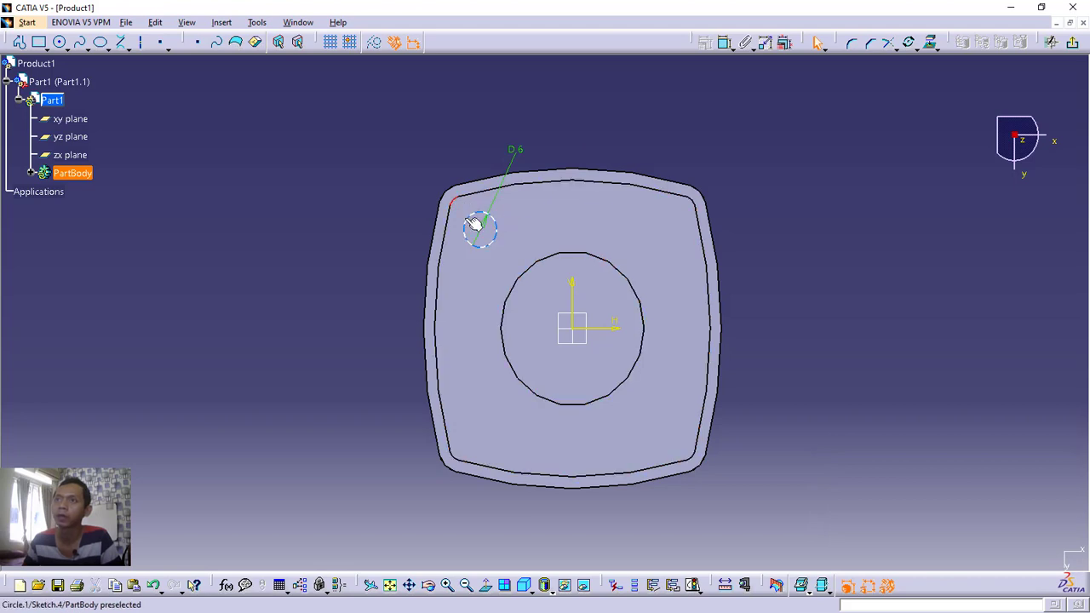
click(474, 224)
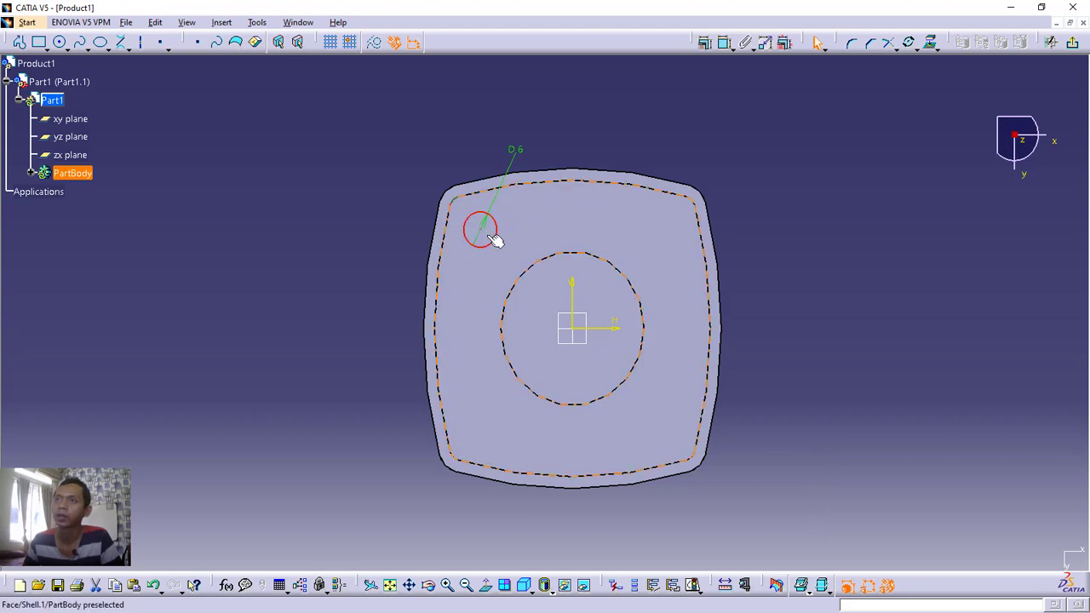
click(707, 42)
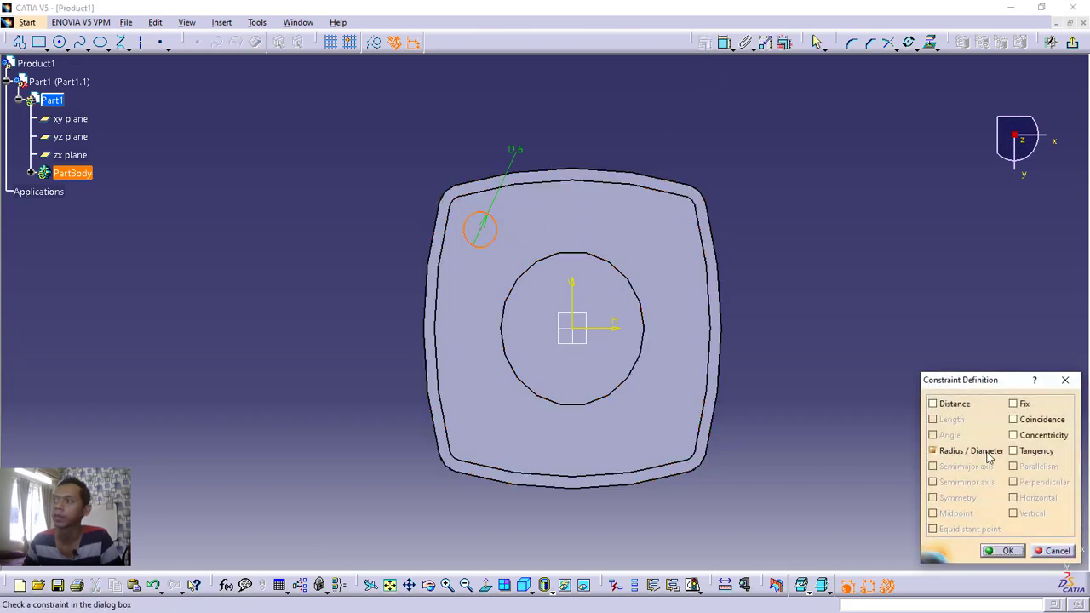
click(1013, 451)
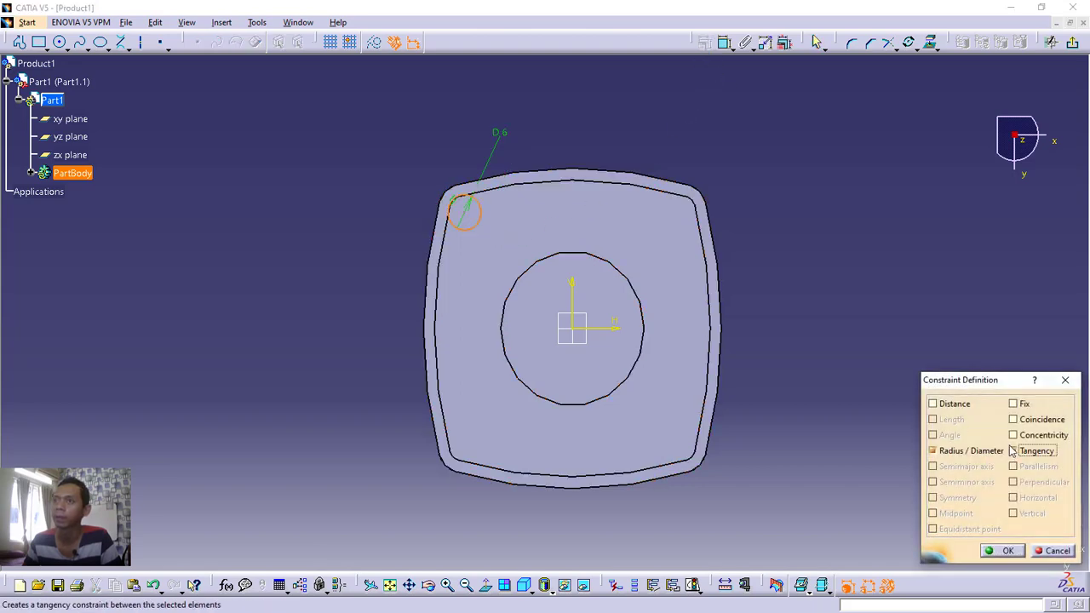
click(1007, 550)
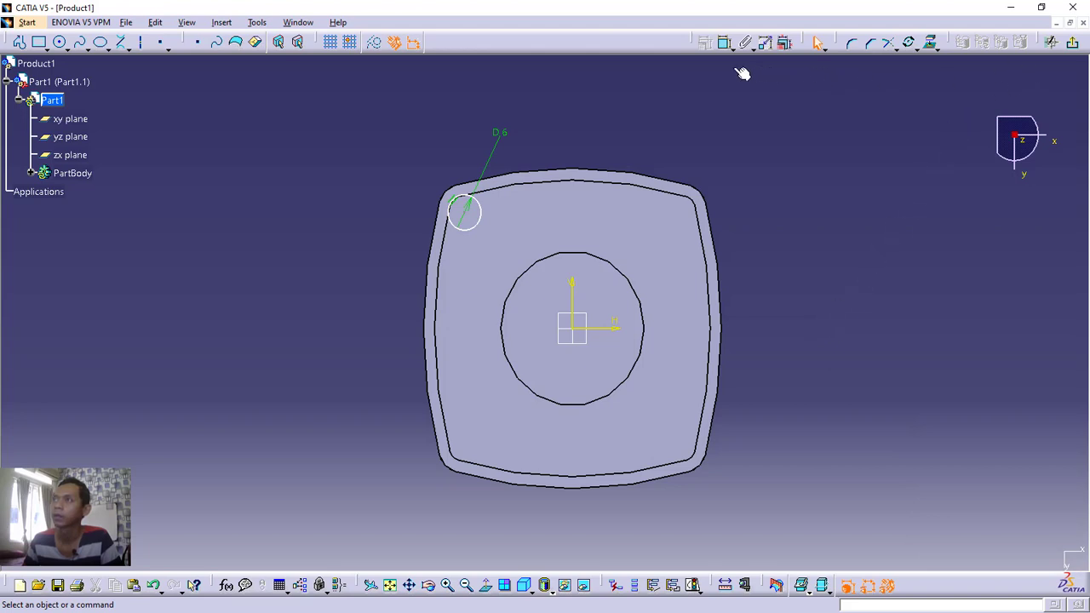
Draw a second circle from the same centre inside the 6 mm circle and set its diameter to 4 mm.
click(58, 42)
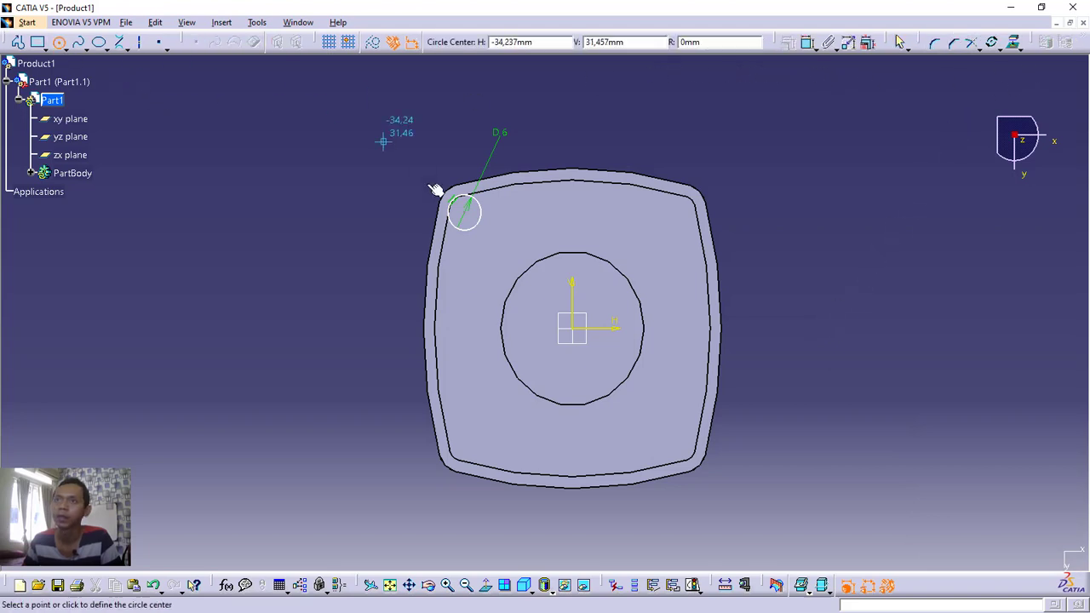
click(467, 213)
click(471, 222)
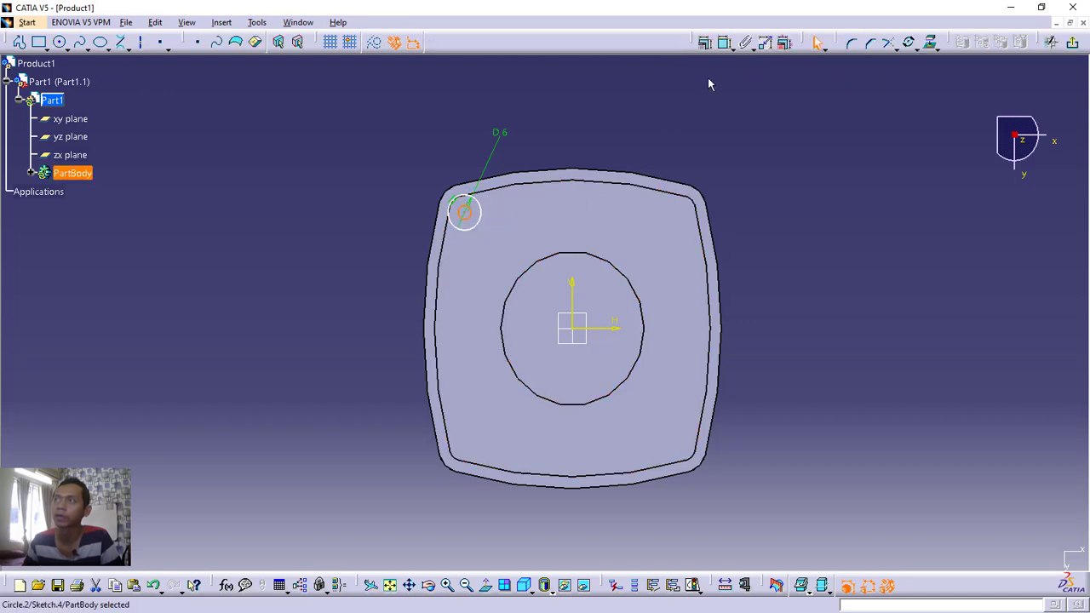
click(720, 44)
click(464, 198)
click(524, 146)
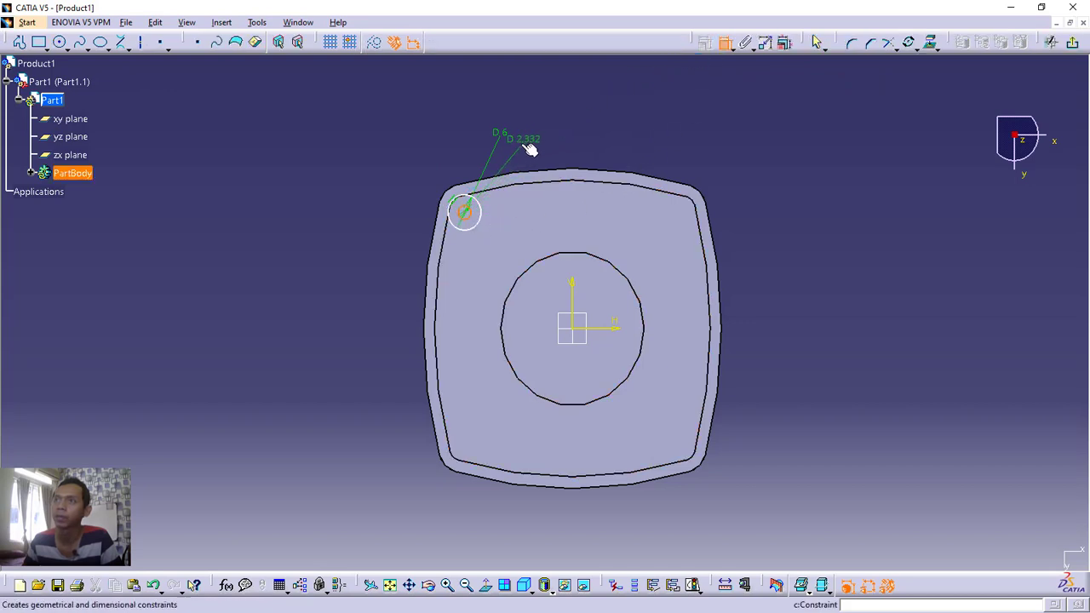
double_click(528, 142)
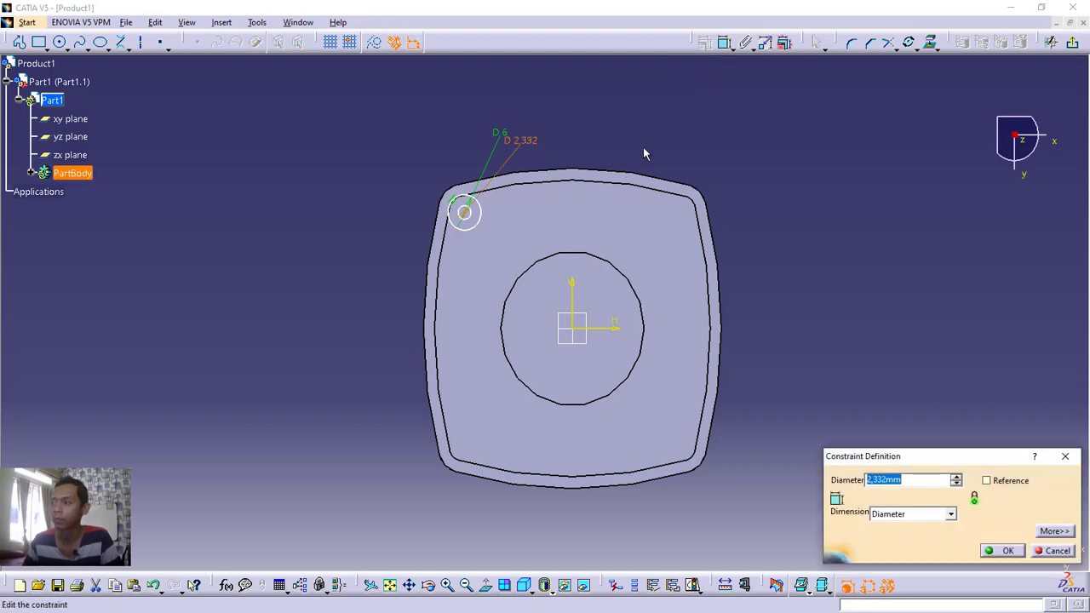
text(4)
key(Return)
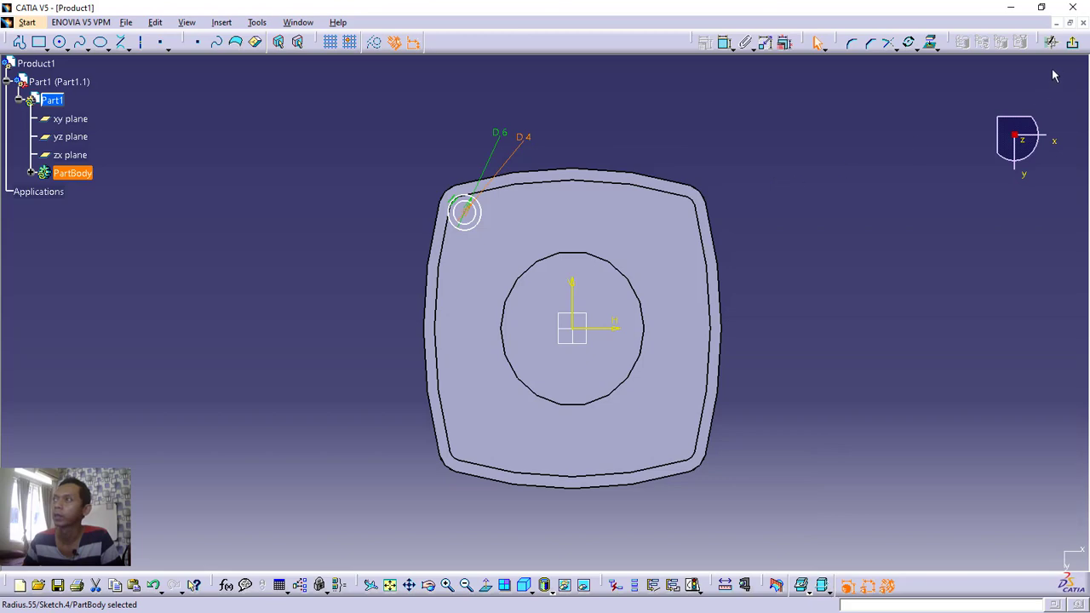
Exit the sketch and pad the ring profile to a length of 8 mm as a Dimension-type pad.
click(1073, 42)
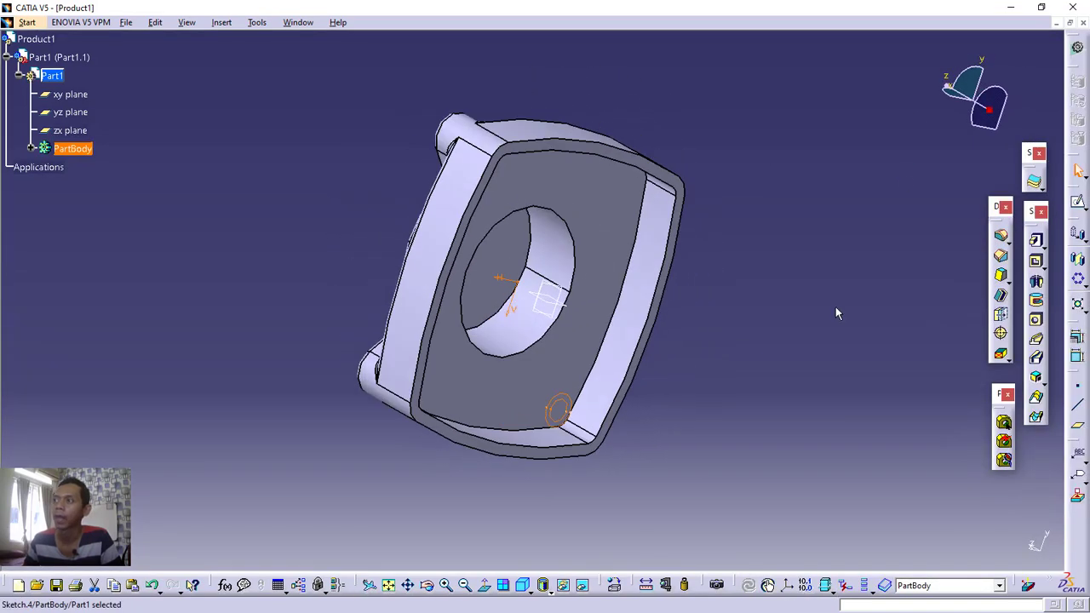
click(1035, 240)
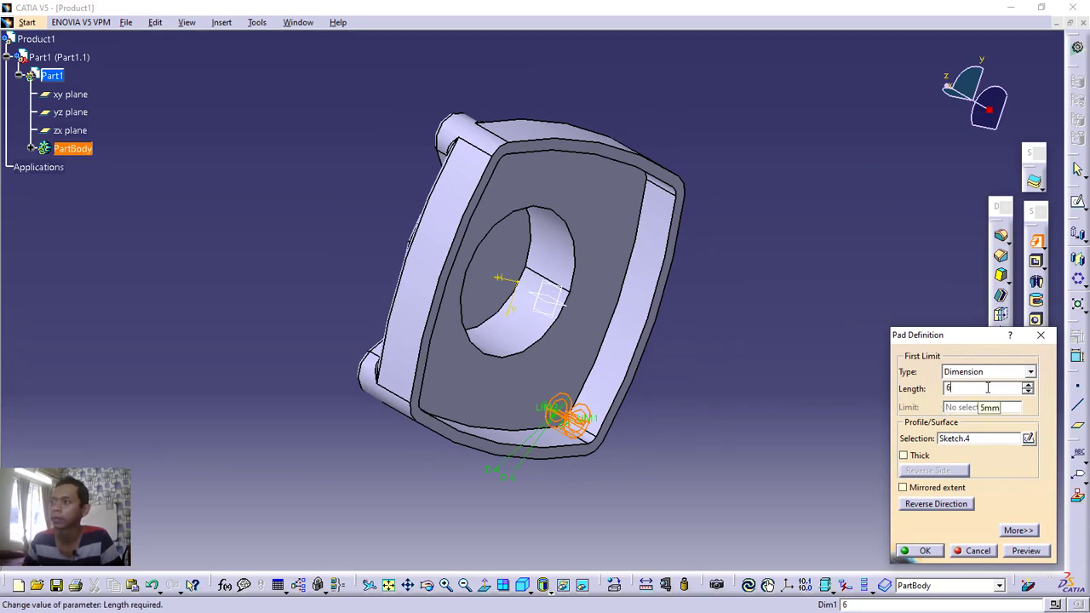
click(983, 369)
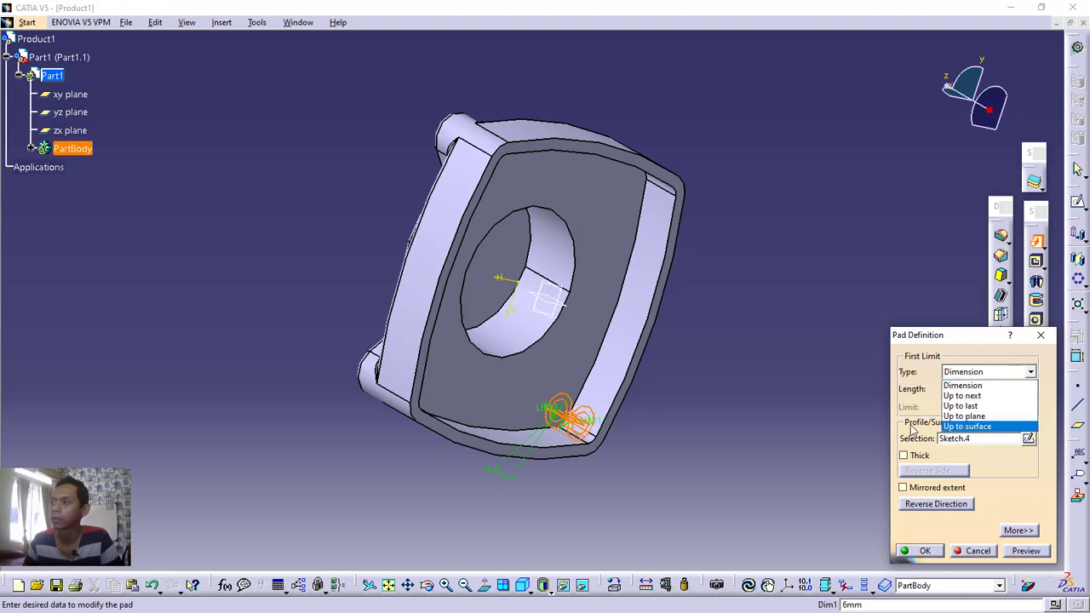
click(925, 402)
drag(967, 387, 941, 388)
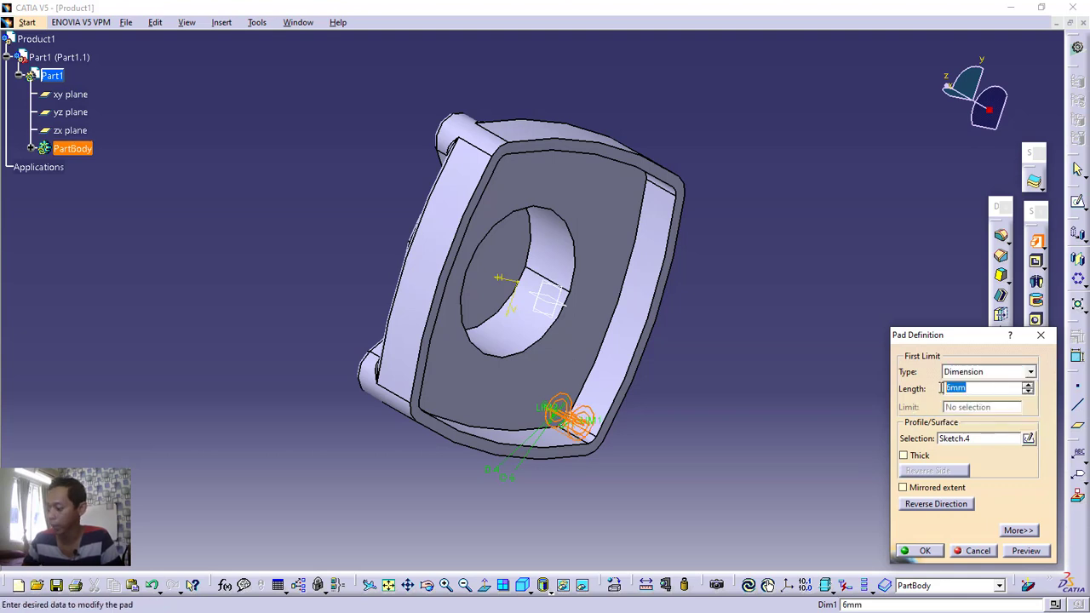
text(8)
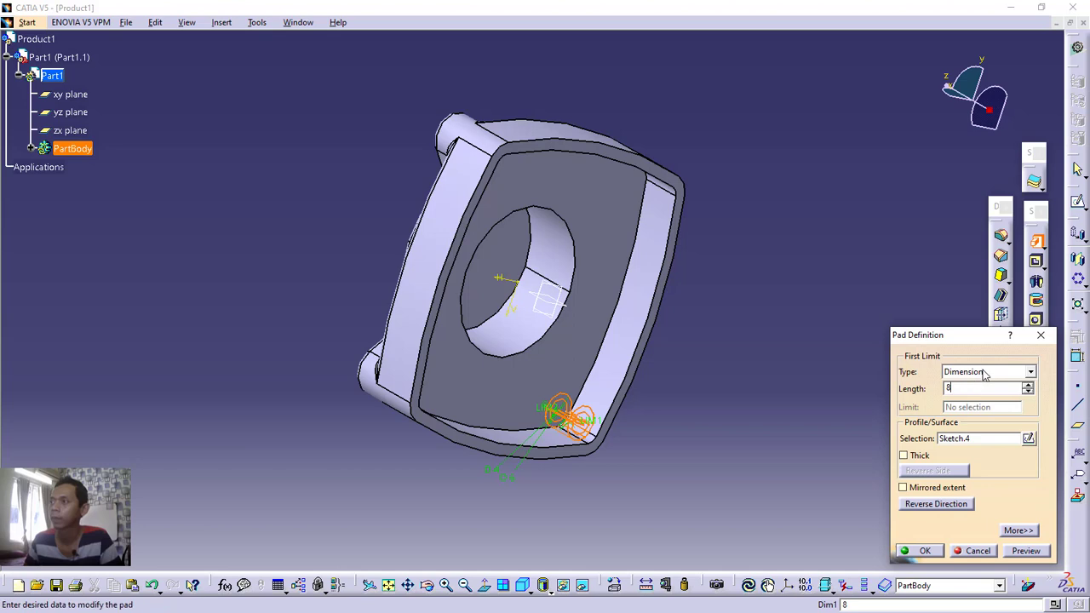
click(983, 370)
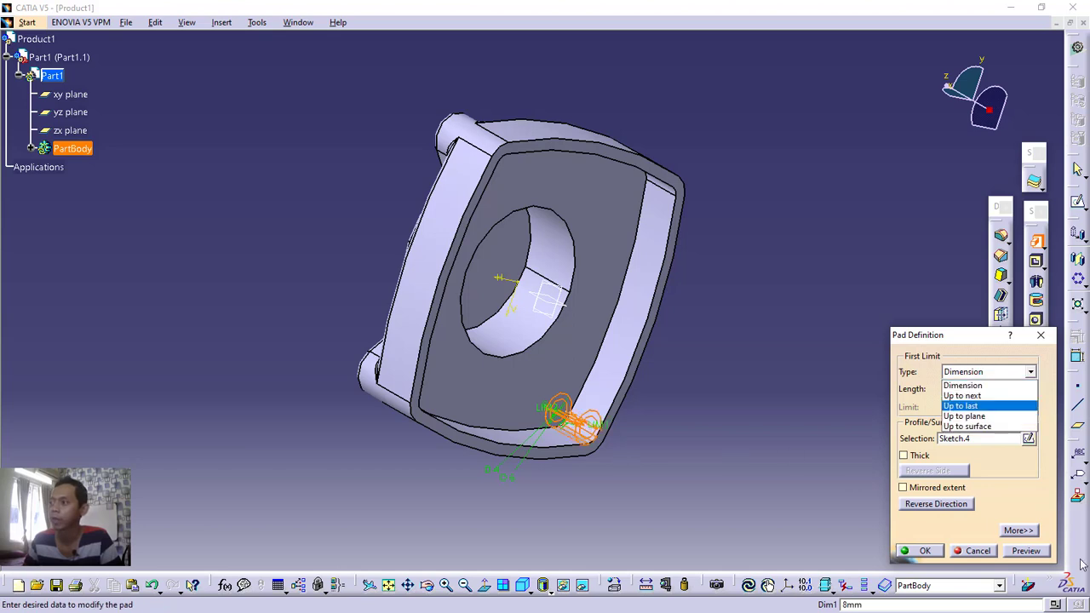
click(1035, 553)
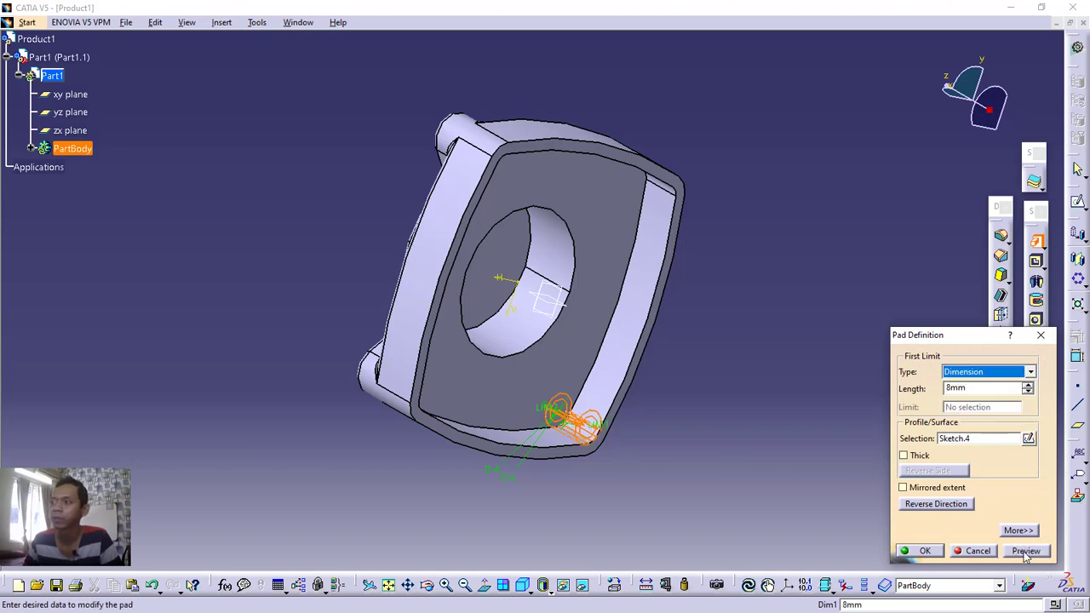
click(1026, 552)
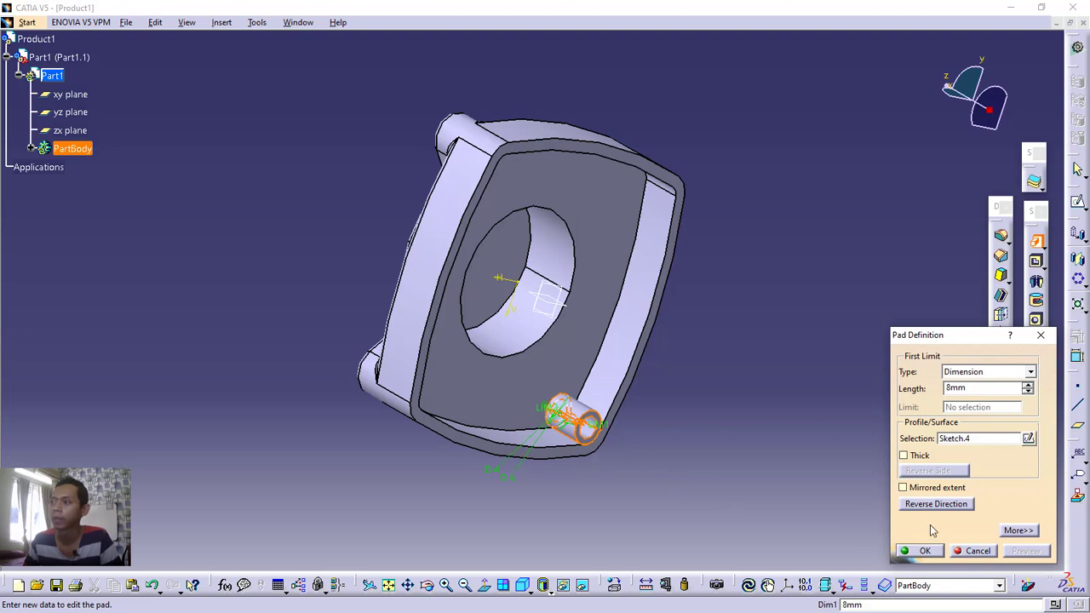
click(925, 551)
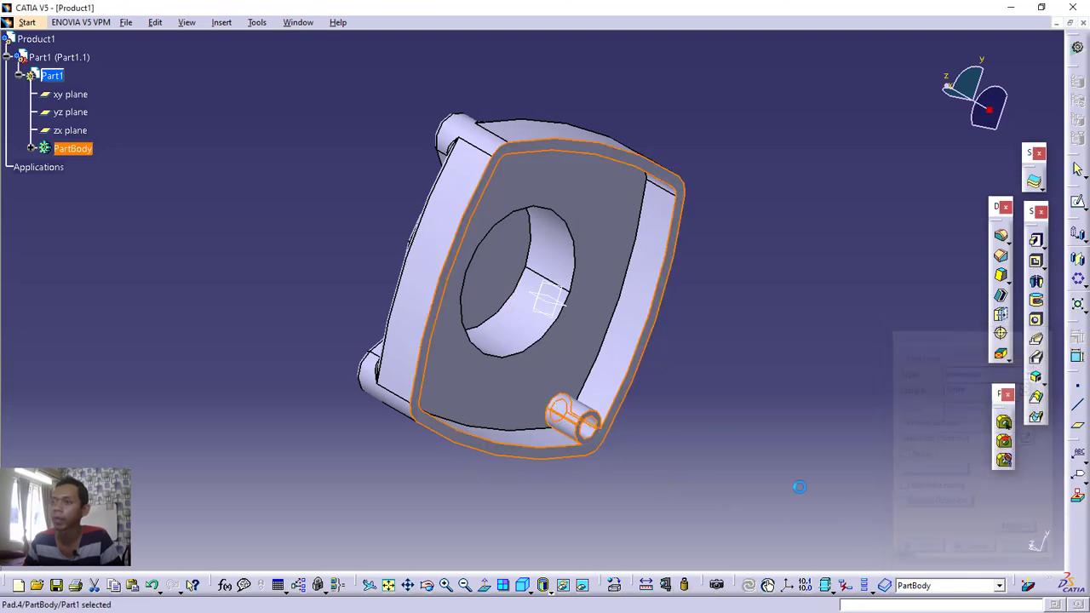
click(793, 442)
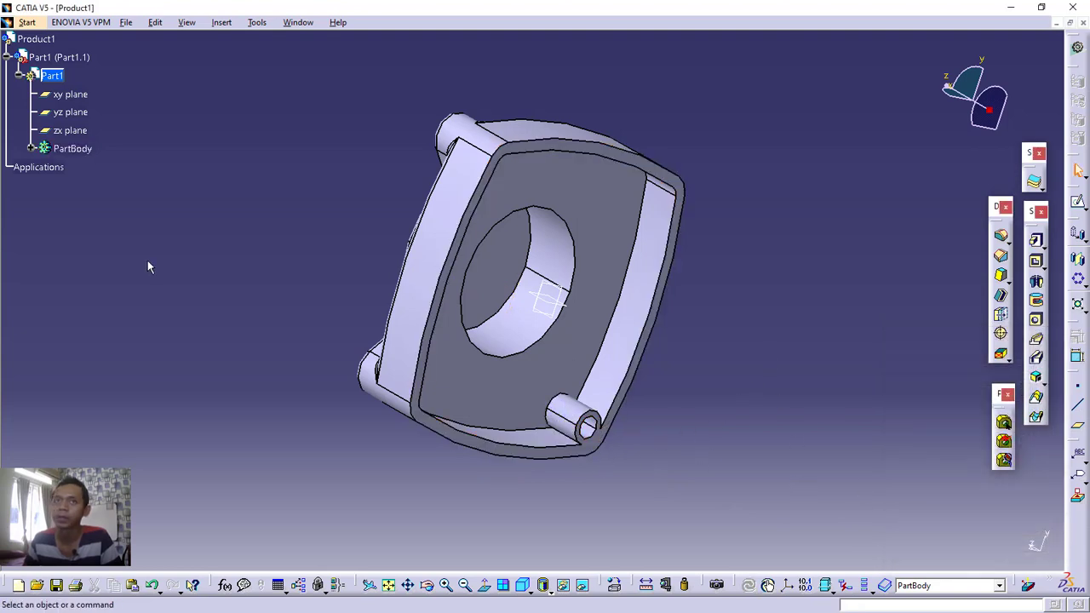
Circular-pattern the hollow corner post as a complete crown of 4 instances, using the shell's inner floor face as the reference element.
click(32, 148)
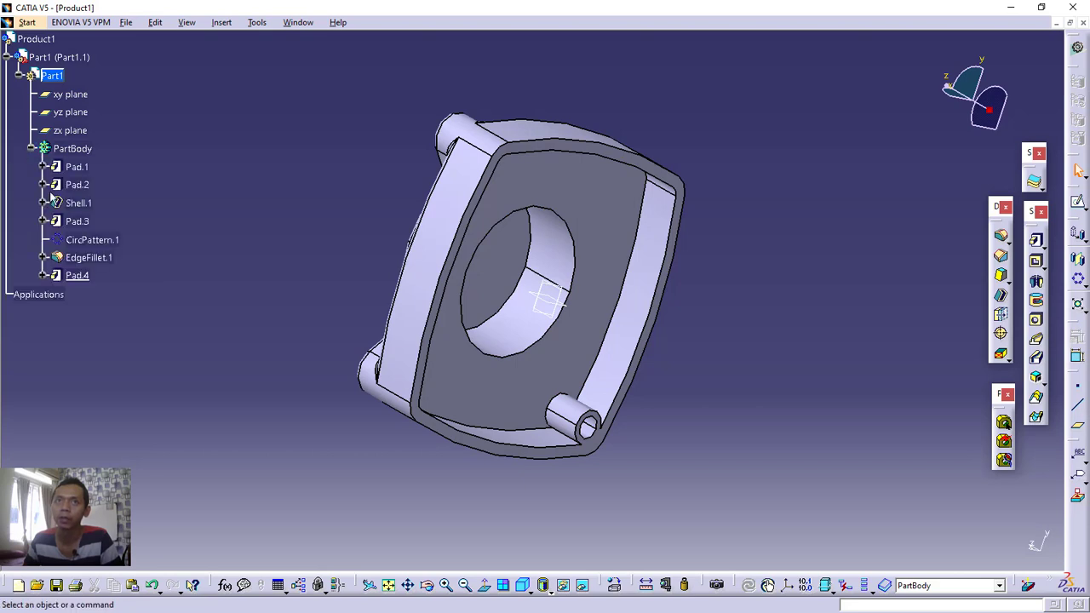
click(77, 279)
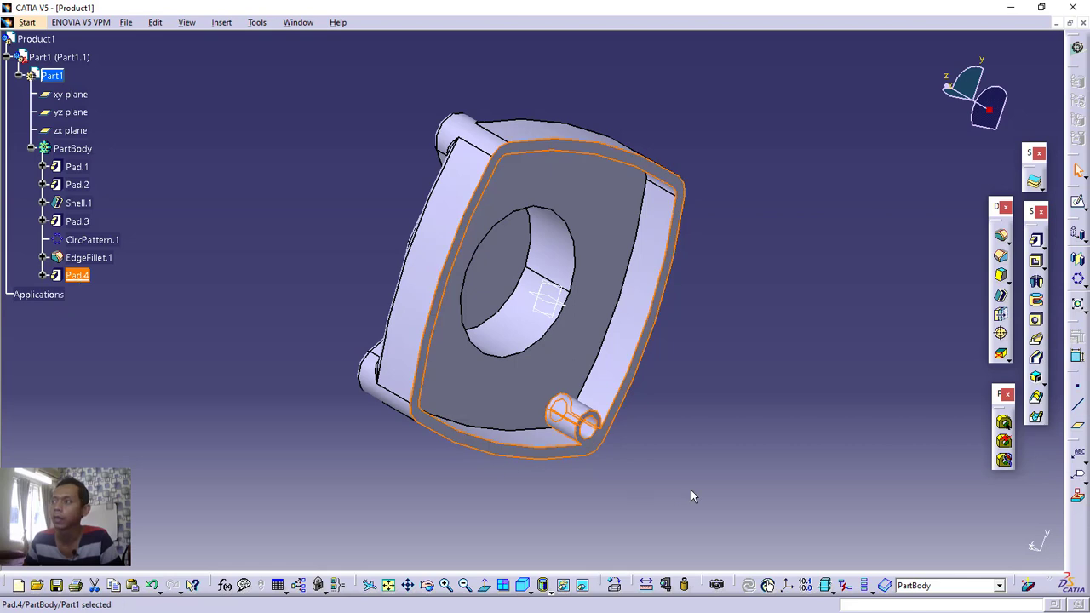
click(1079, 282)
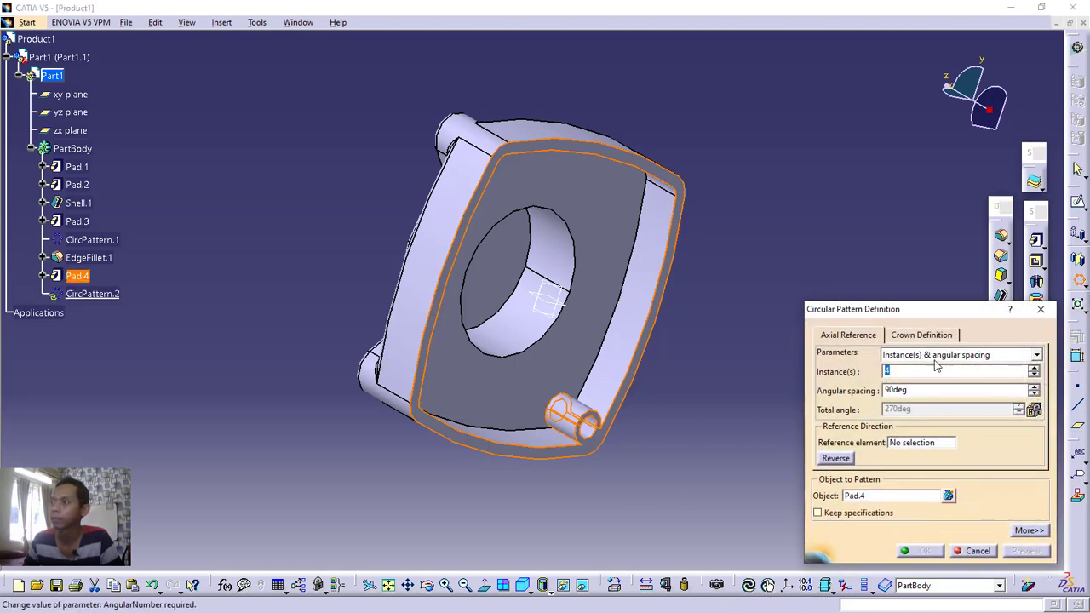
click(936, 355)
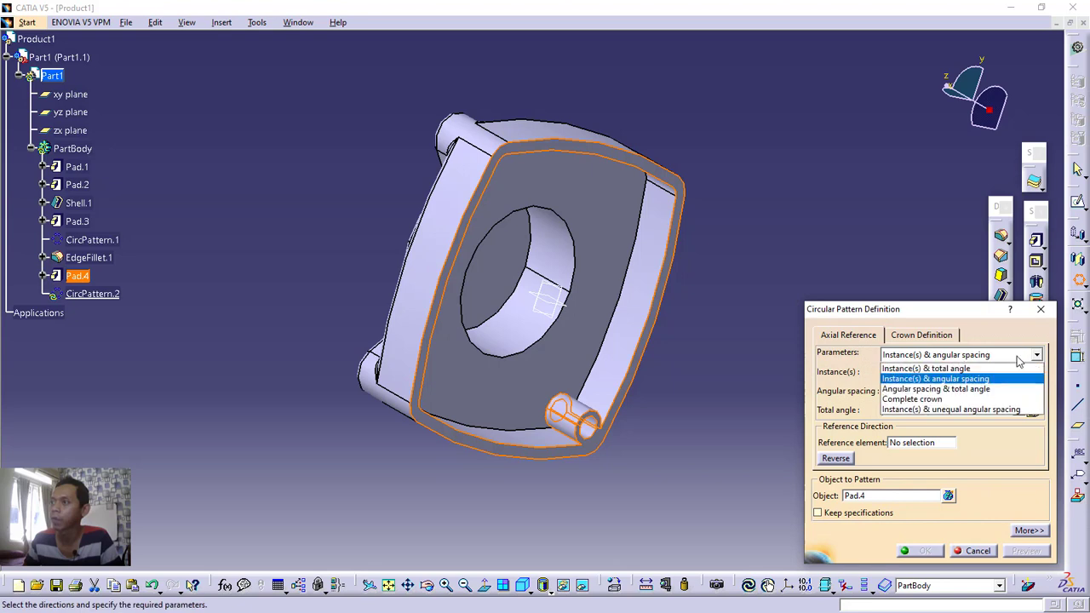
click(926, 400)
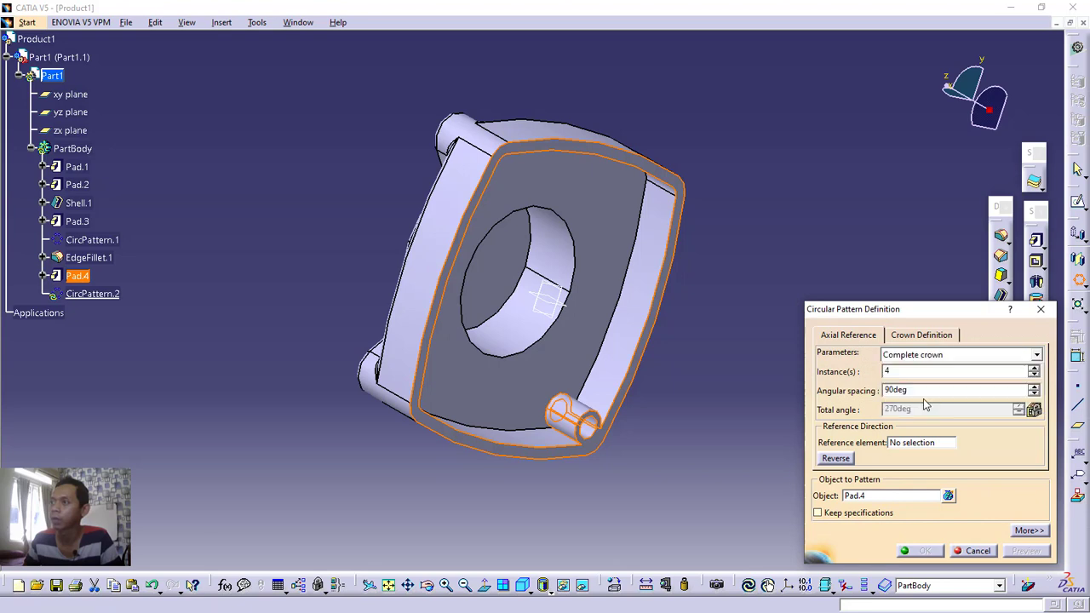
click(898, 442)
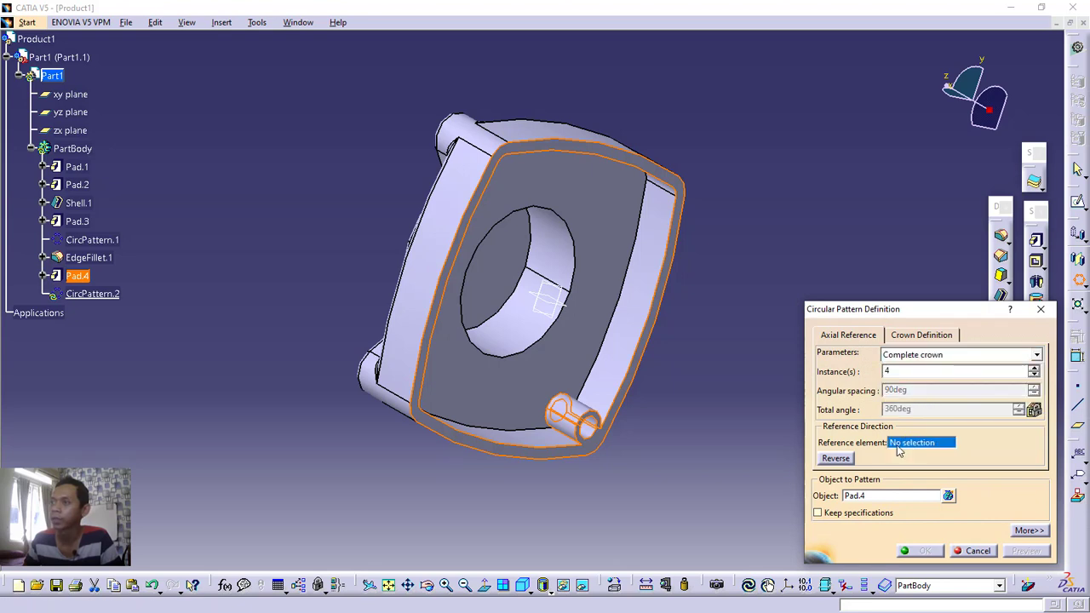
click(510, 278)
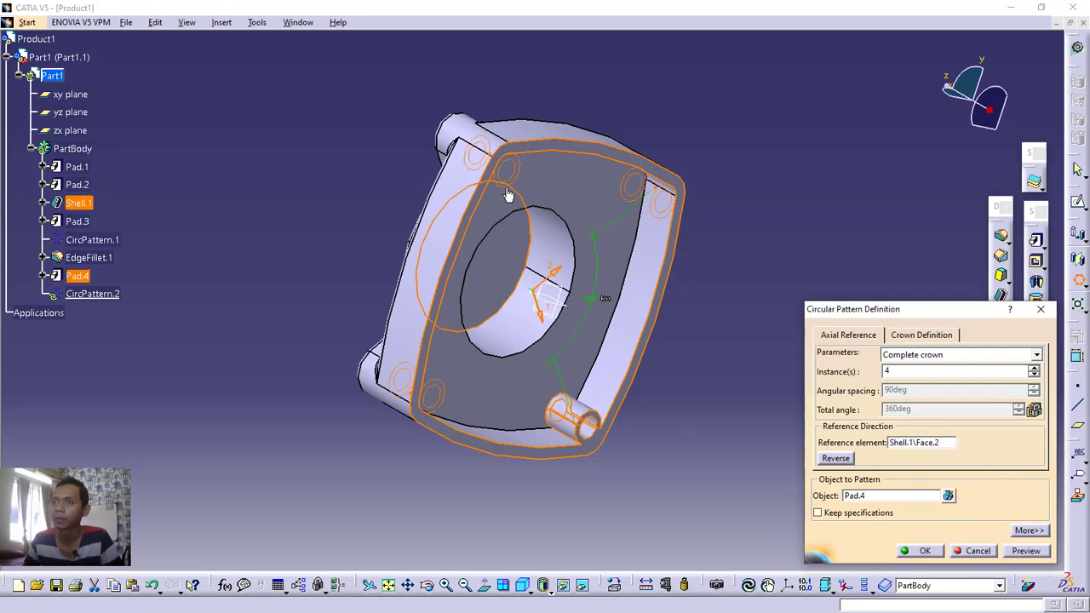
click(1026, 552)
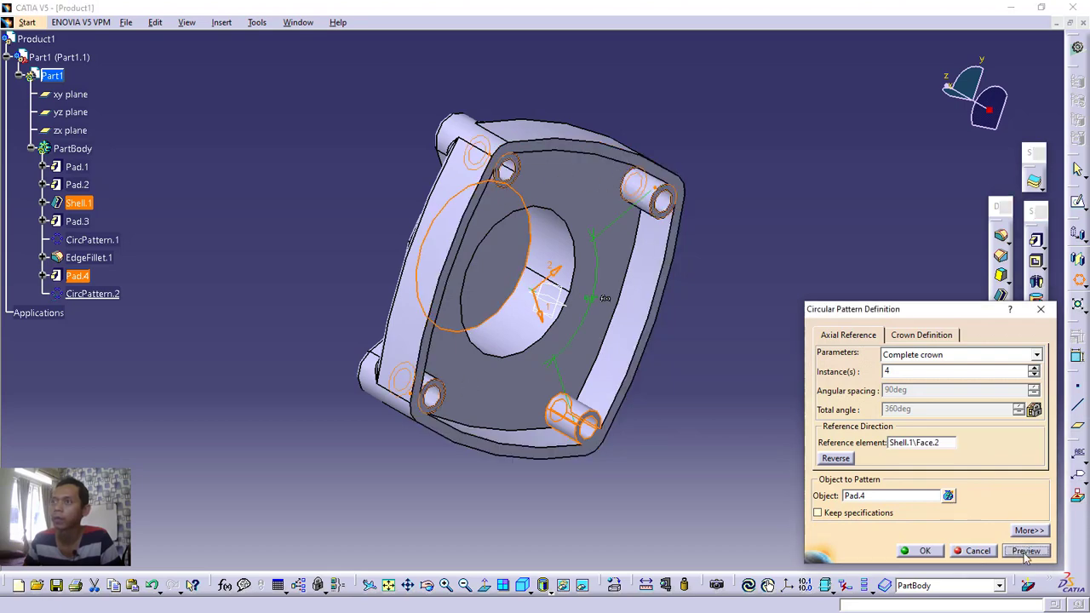
click(919, 550)
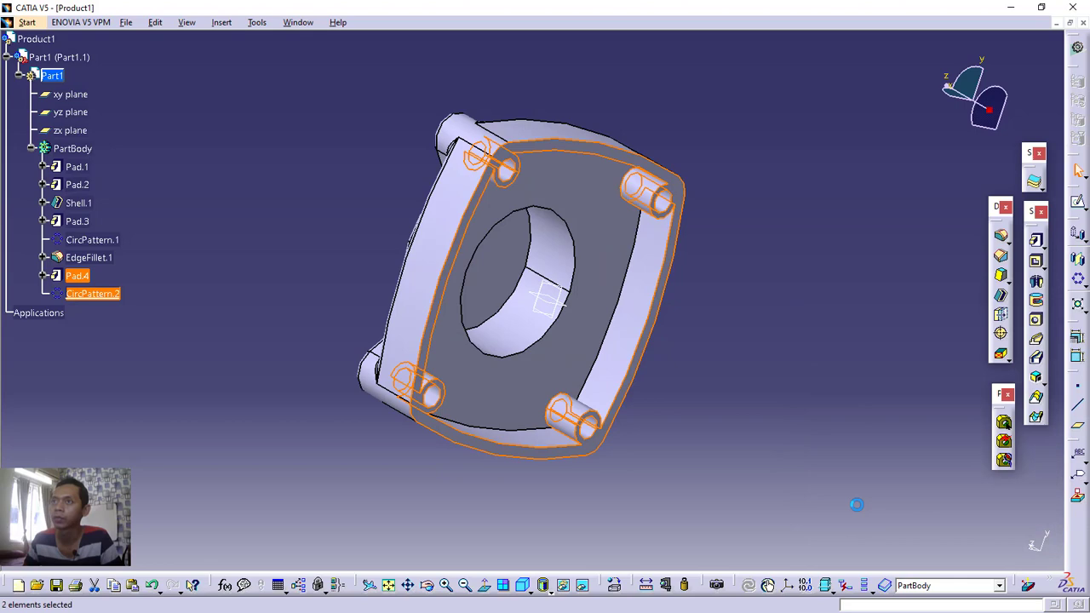
click(827, 267)
Start a sketch on the round boss's top face and draw a hexagon about 17.8 mm across flats centred on the origin.
middle_drag(719, 302, 754, 281)
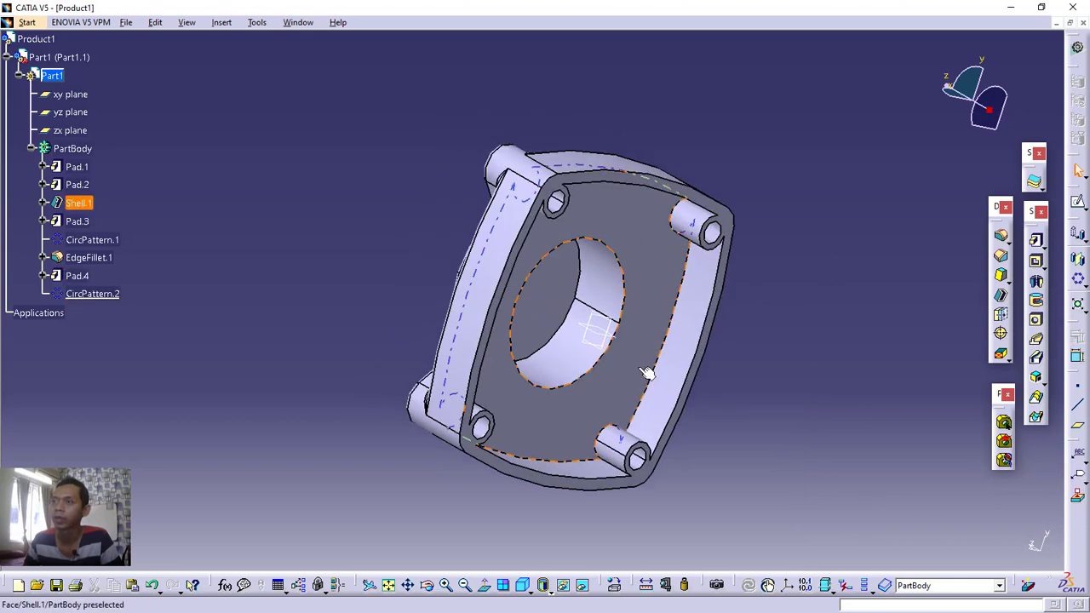
click(524, 585)
middle_drag(792, 461, 823, 243)
click(581, 265)
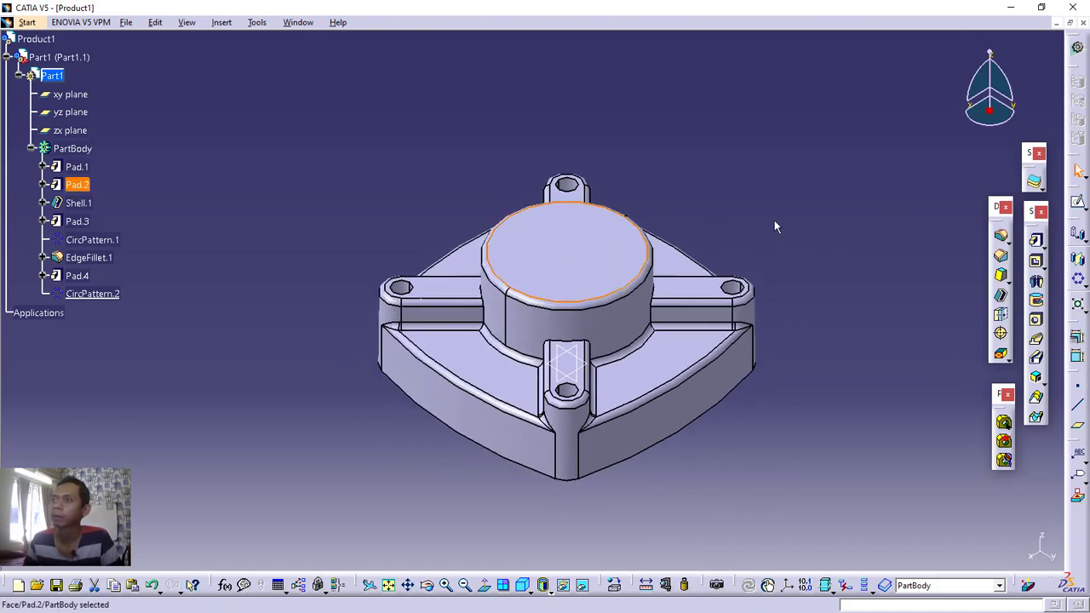
click(1077, 201)
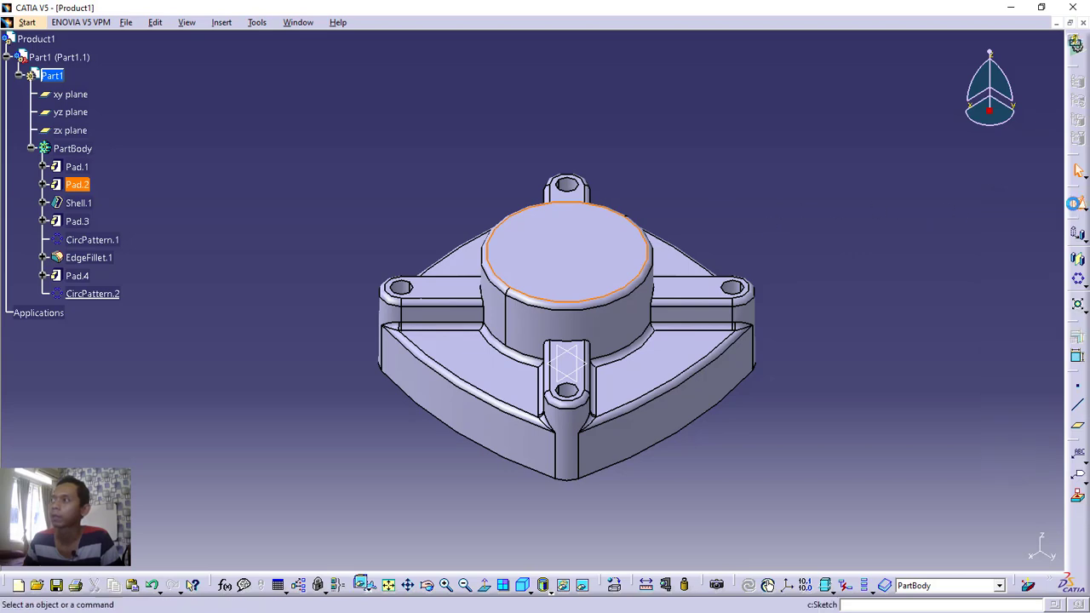
middle_drag(710, 247, 820, 212)
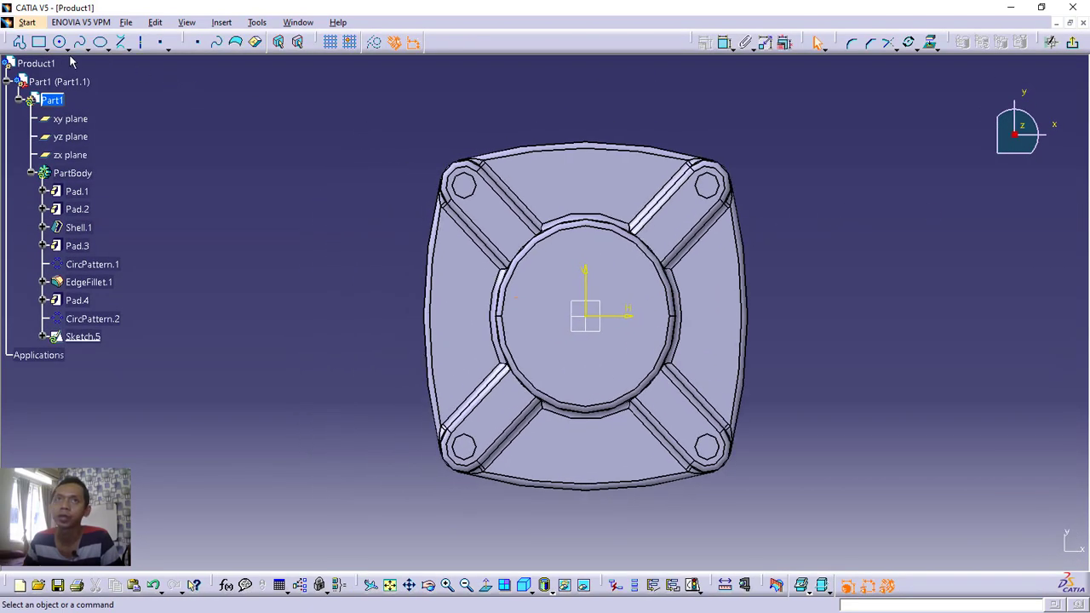
click(45, 48)
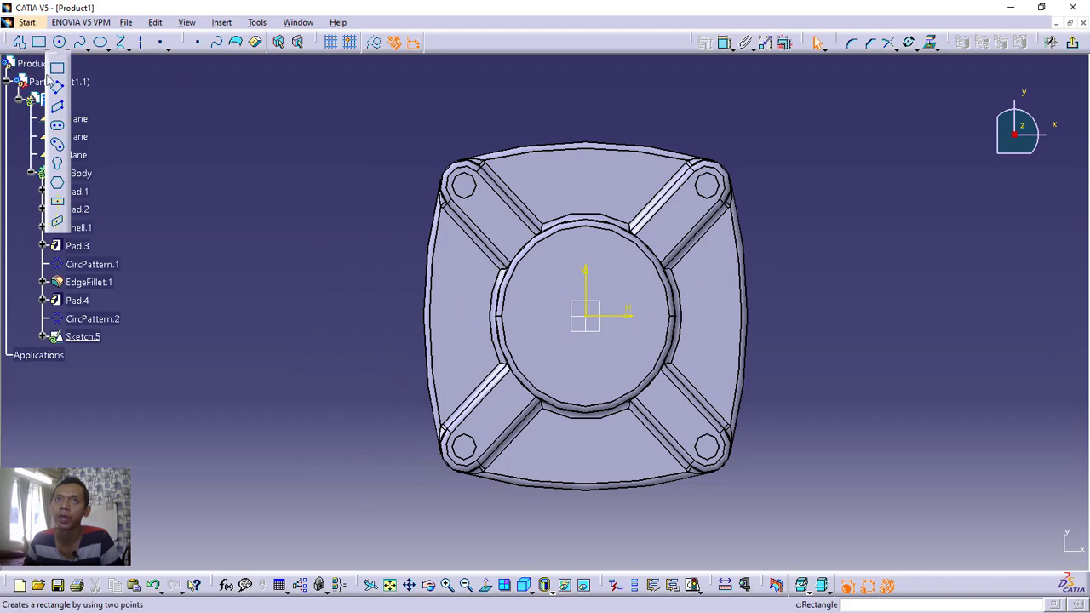
click(57, 187)
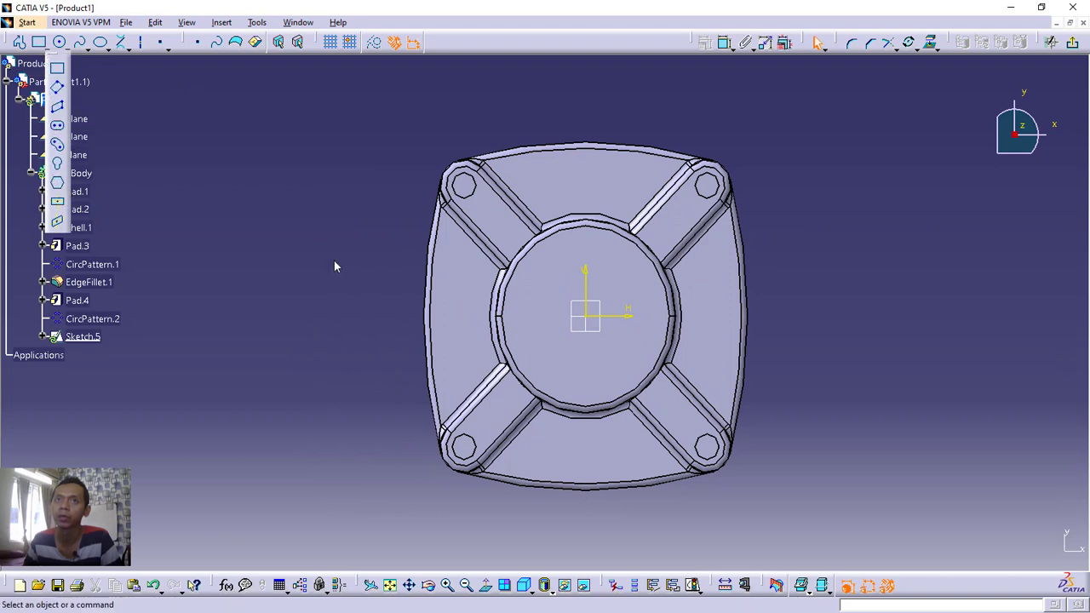
click(594, 319)
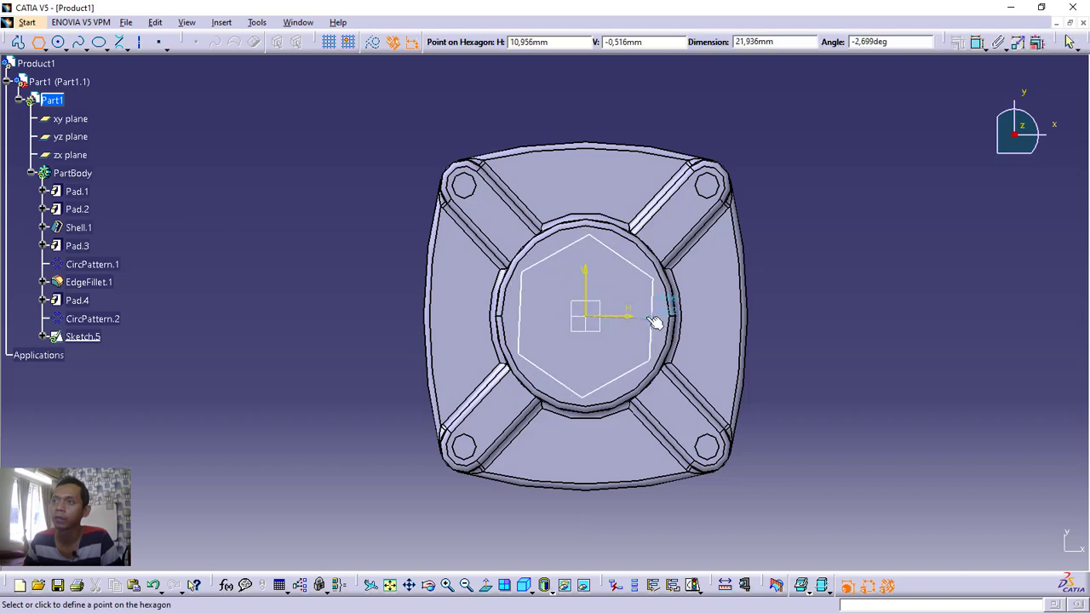
click(647, 321)
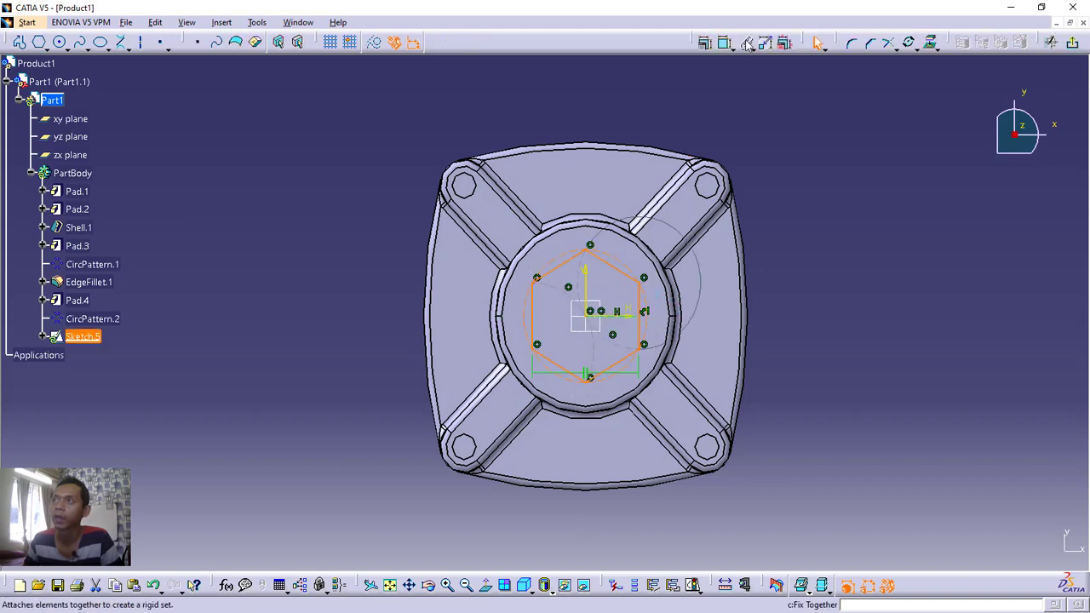
Dimension the distance between the hexagon's two vertical sides and set it to 18 mm.
click(639, 317)
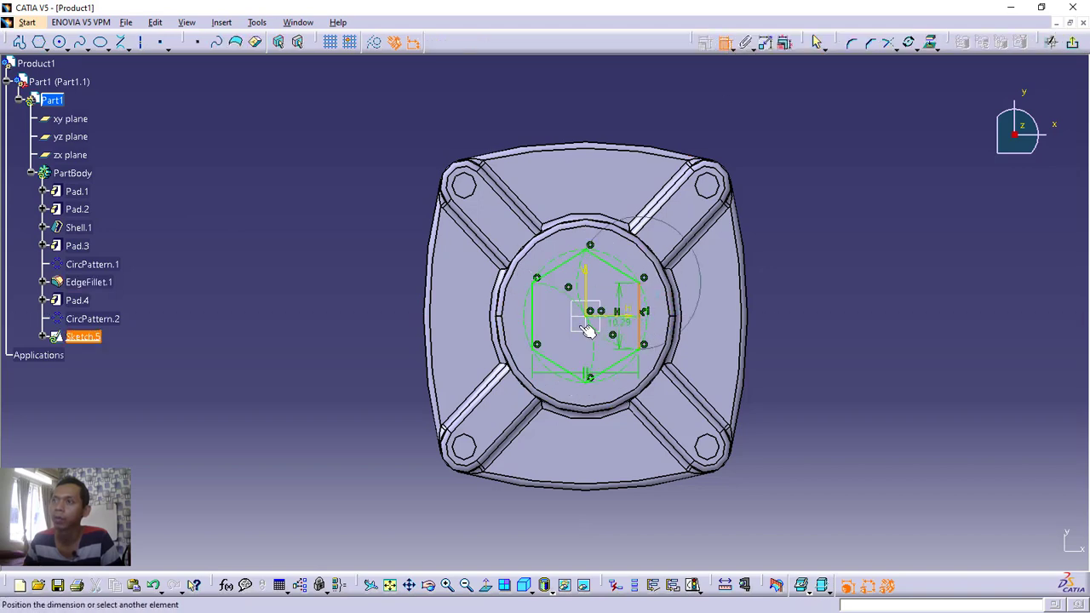
click(534, 321)
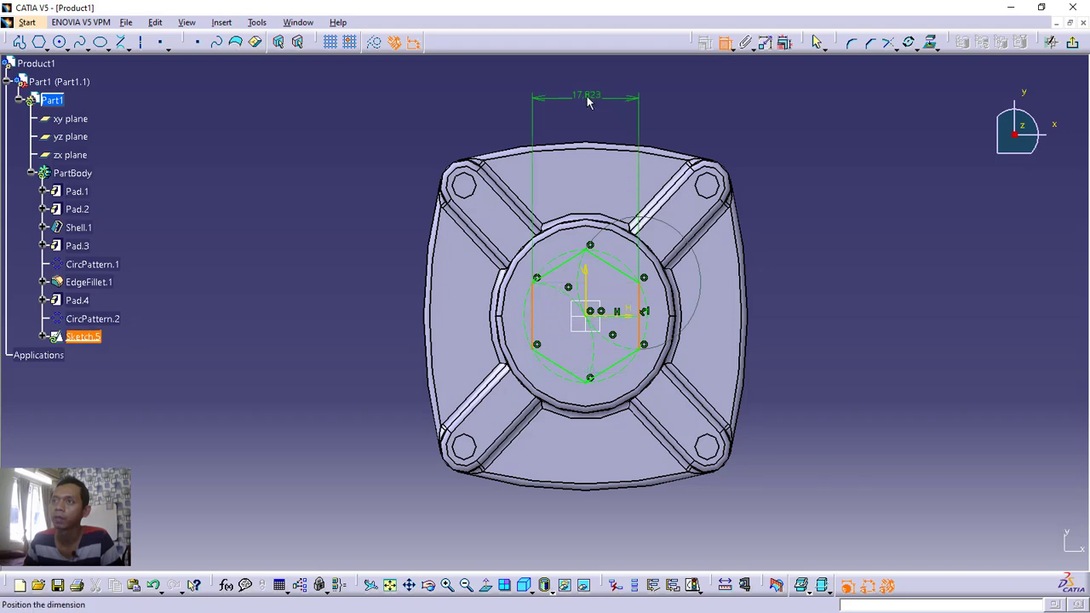
click(585, 106)
double_click(584, 107)
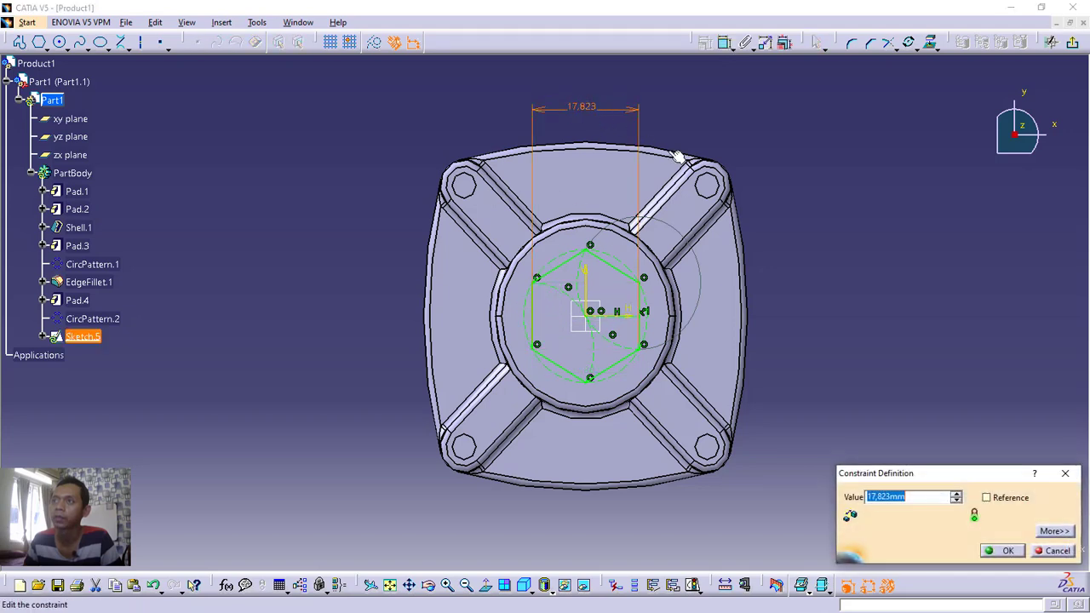
text(18)
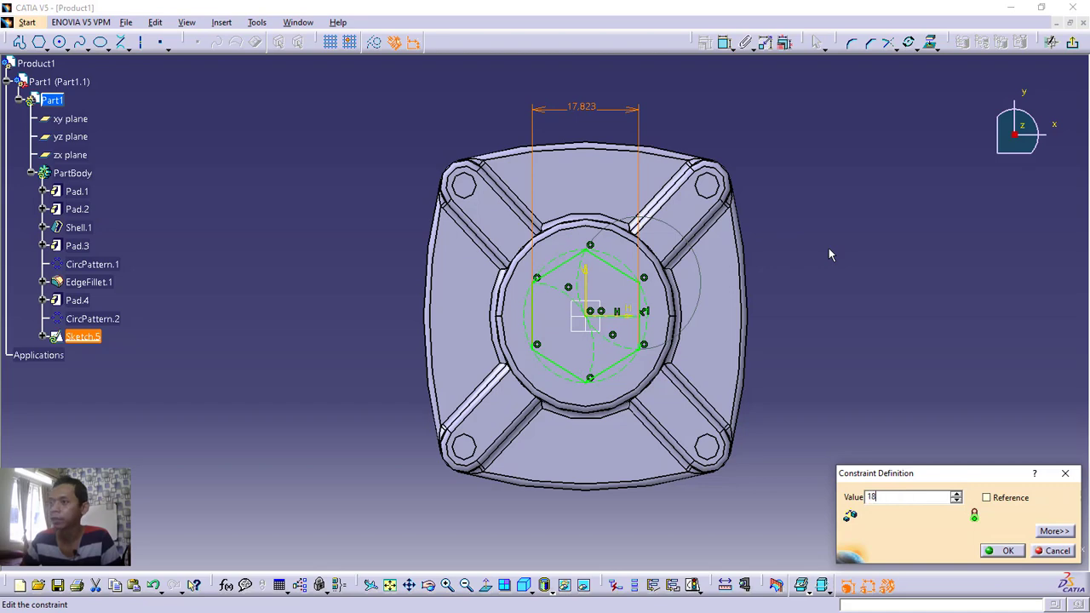
key(Return)
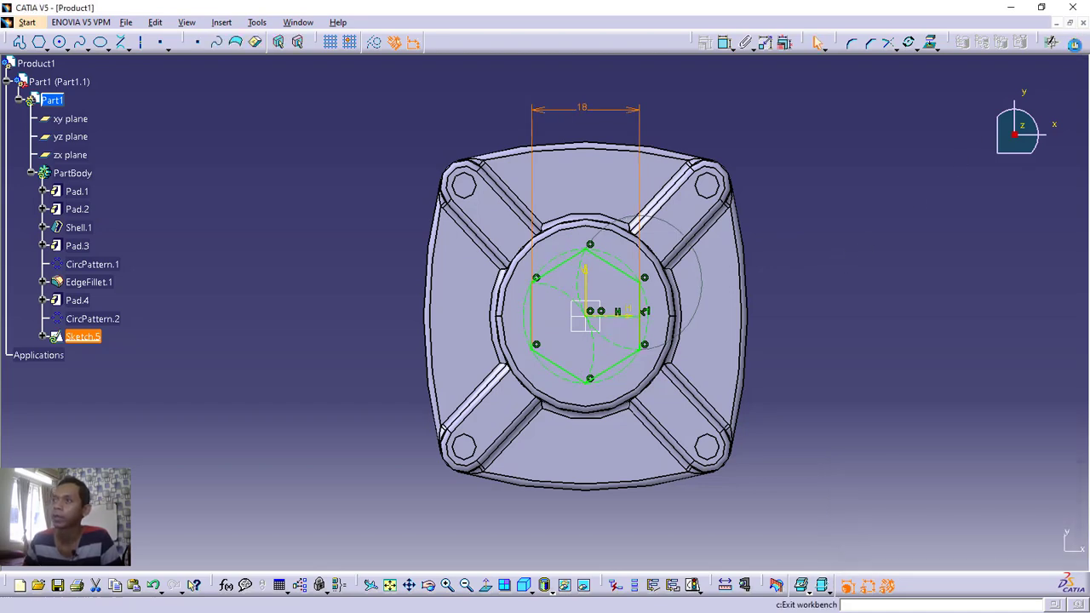
Exit the sketch and pad the hexagon to a length of 10 mm as a Dimension-type pad.
click(1072, 41)
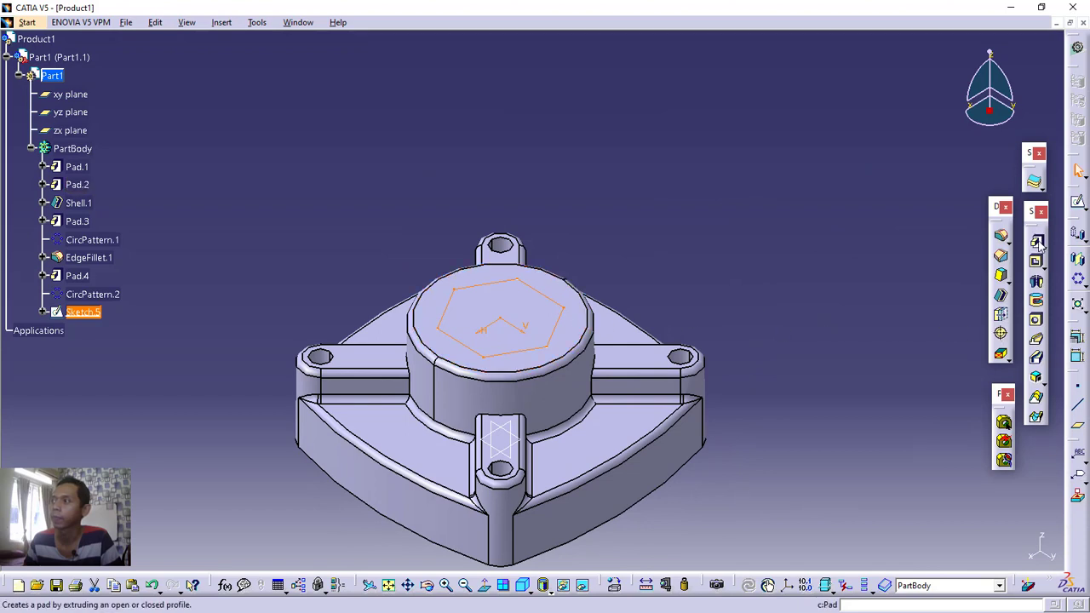
click(1035, 240)
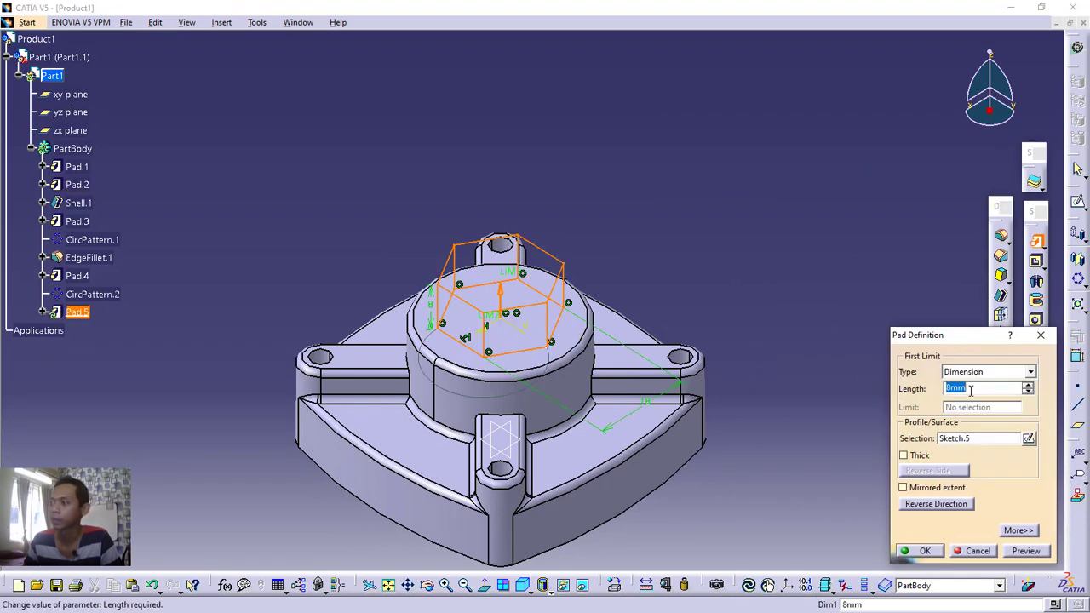
text(1)
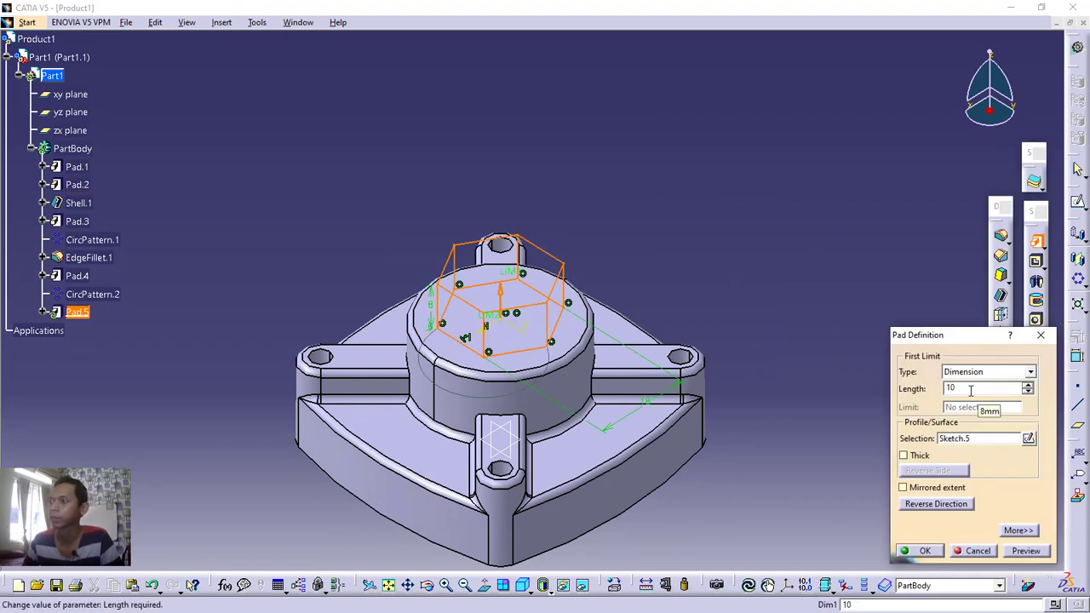
text(0)
key(Return)
Start a sketch on the hexagonal pad's top face and draw a circle about 11.4 mm in diameter centred on the origin.
click(519, 260)
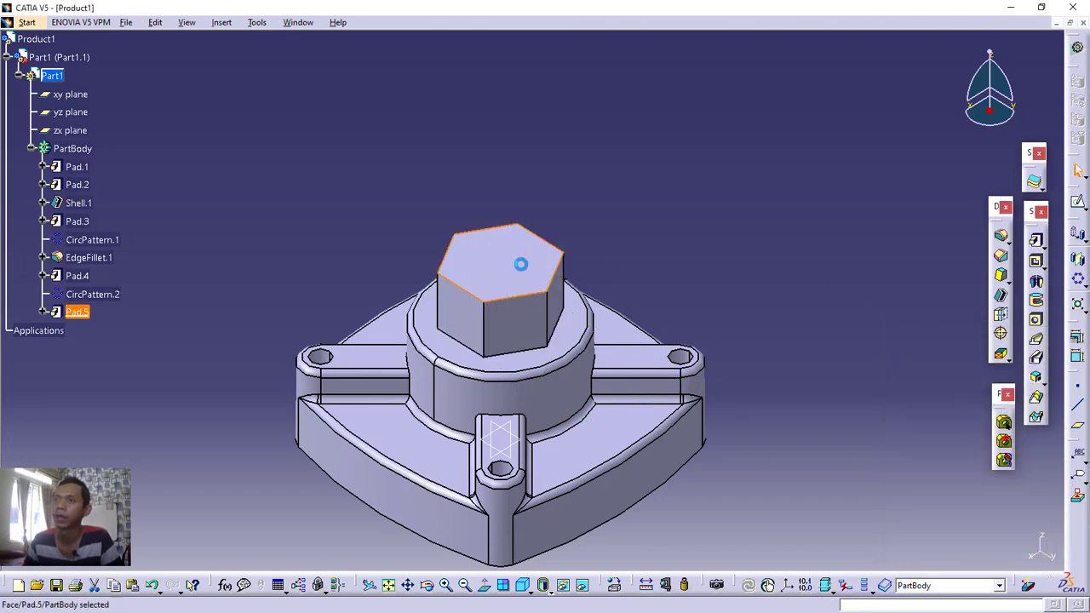
click(1077, 202)
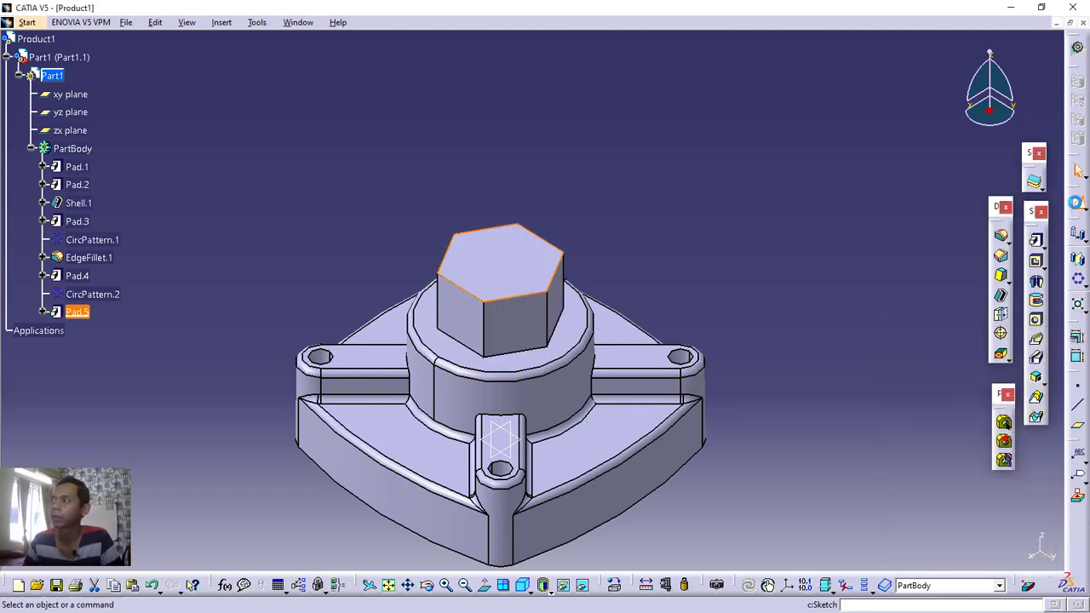
mouse_move(758, 295)
middle_down()
mouse_move(794, 226)
mouse_move(804, 228)
middle_up()
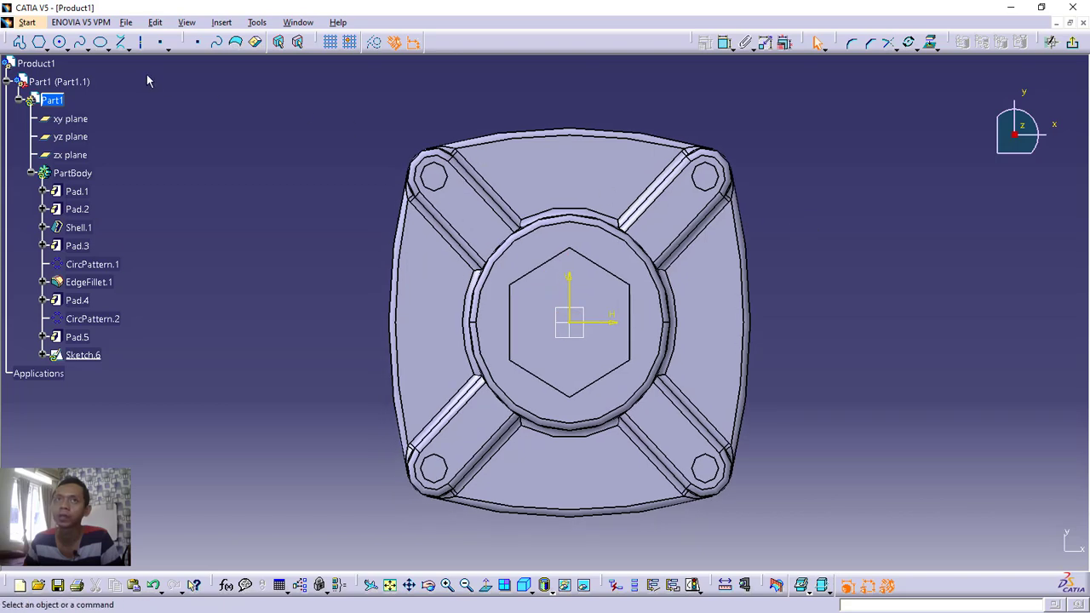
click(59, 43)
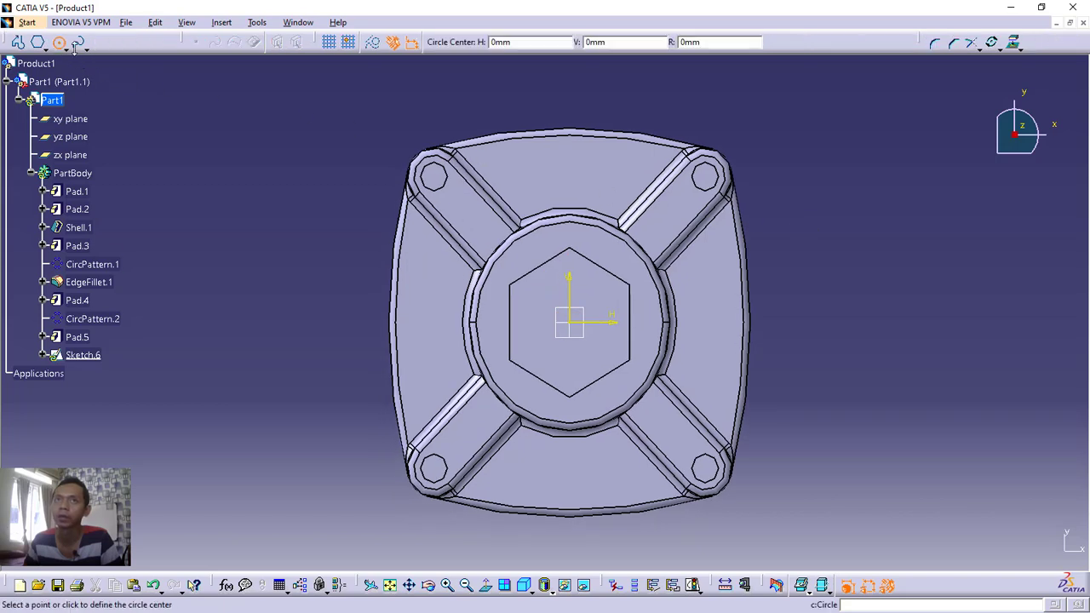
click(569, 321)
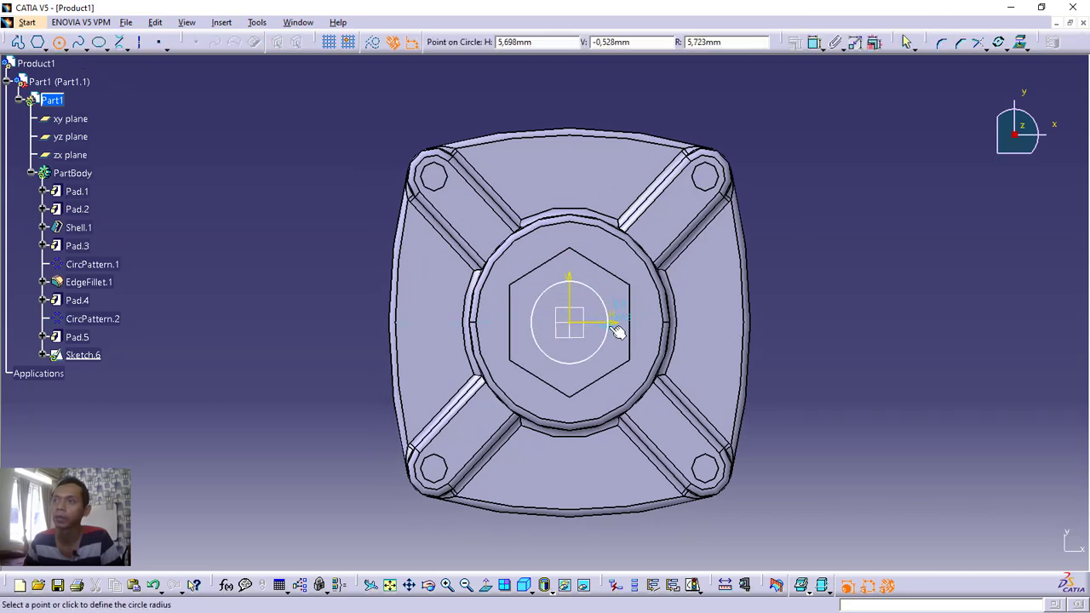
click(608, 325)
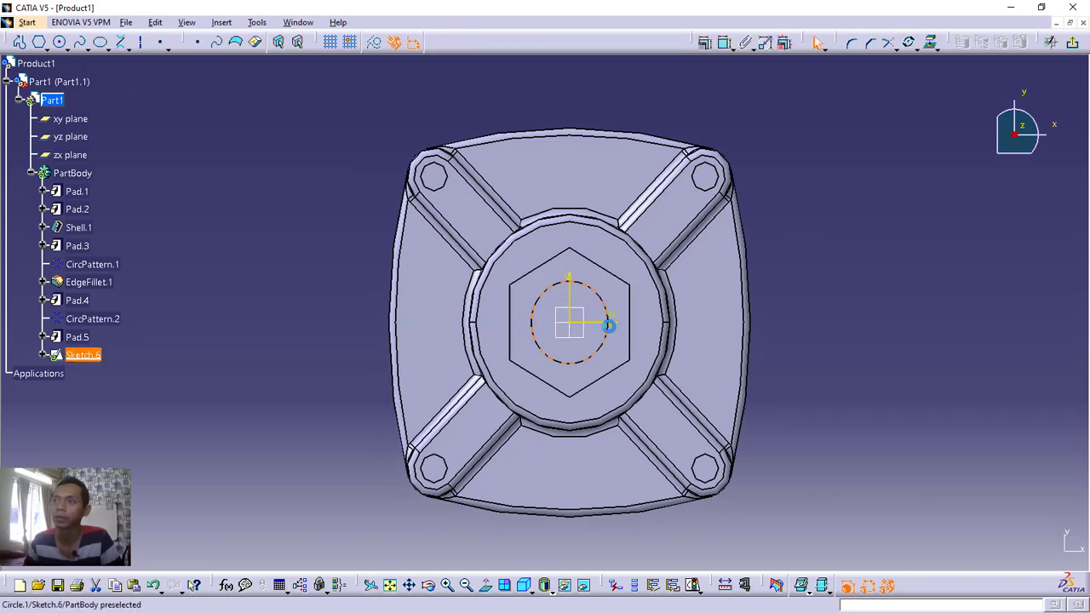
Dimension the circle on the hexagonal face and set its diameter to 15 mm.
click(726, 44)
click(702, 278)
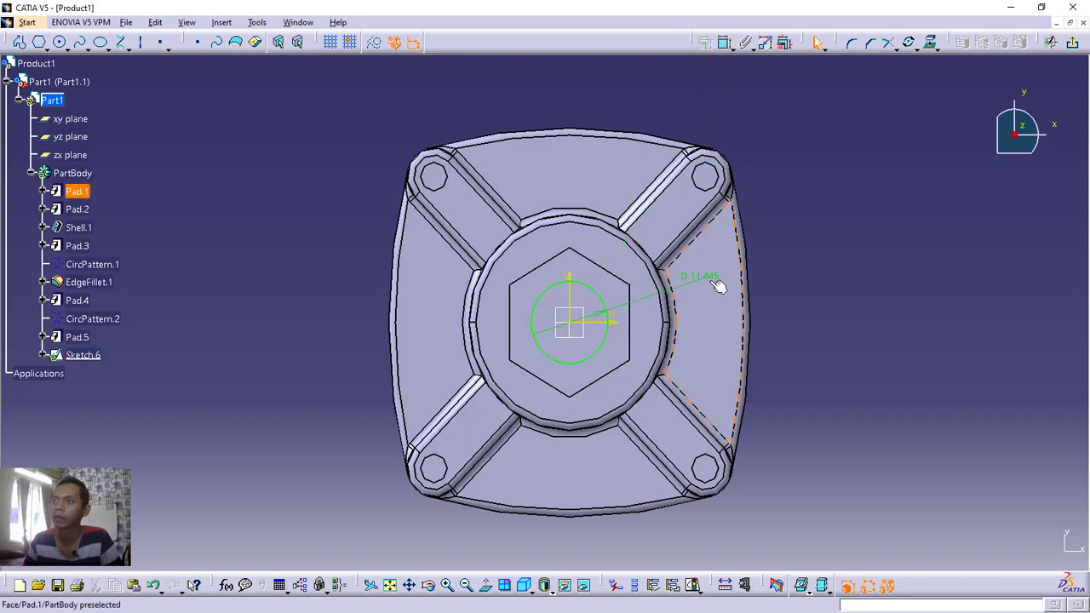
double_click(717, 284)
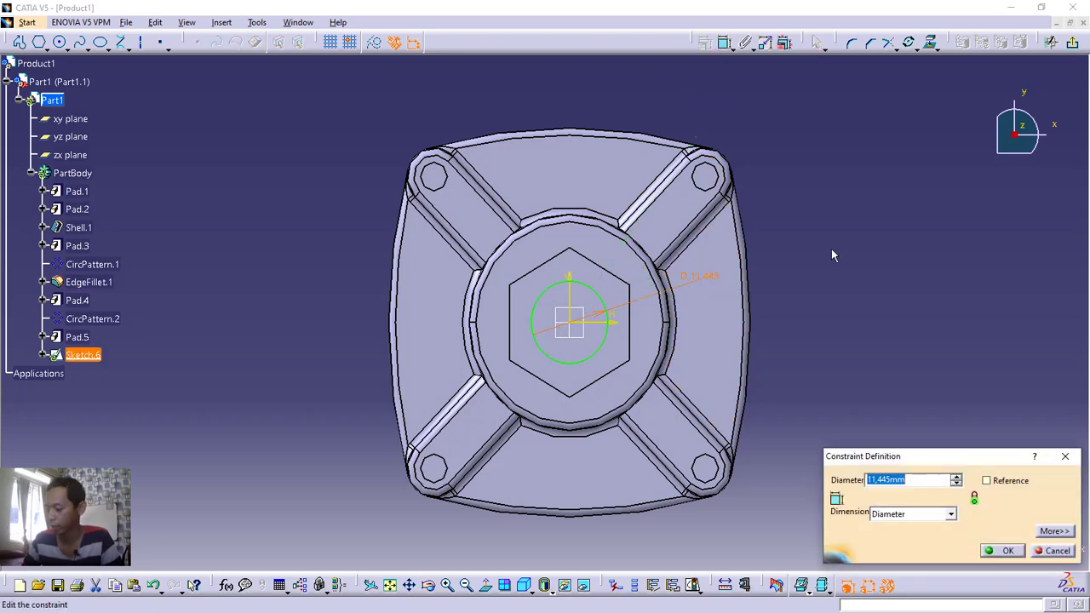
text(15)
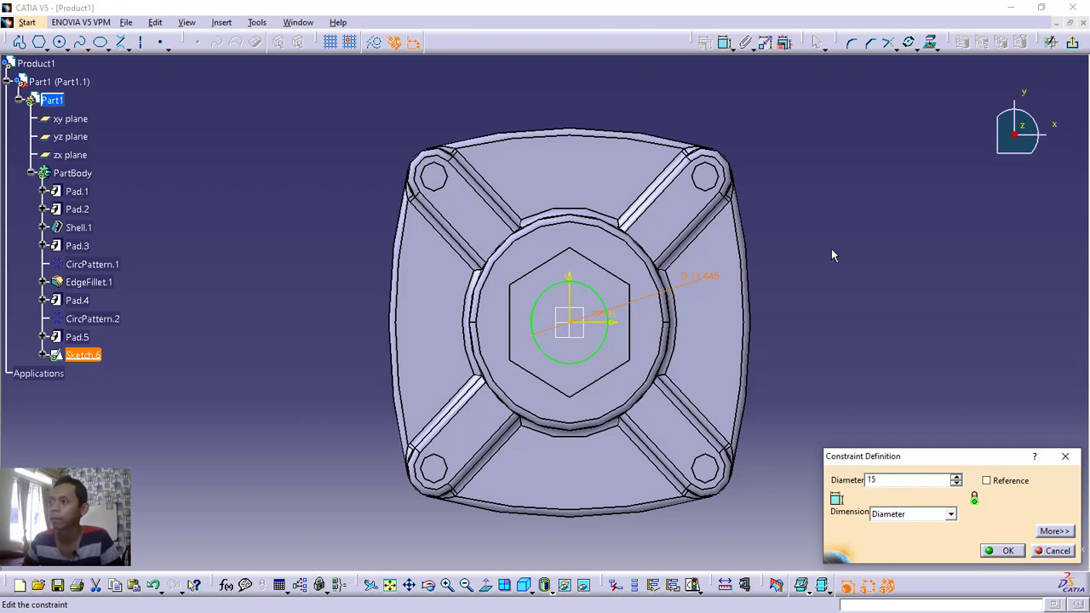
key(Return)
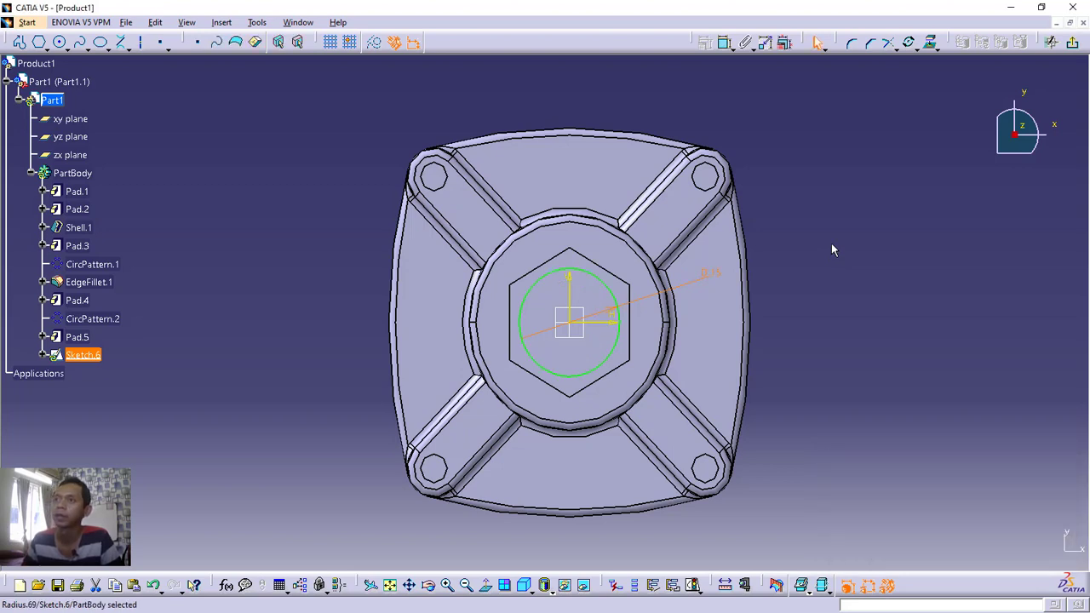
Exit the sketch and pad the 15 mm circle to a length of 10 mm as a Dimension-type pad.
click(1072, 42)
click(1035, 240)
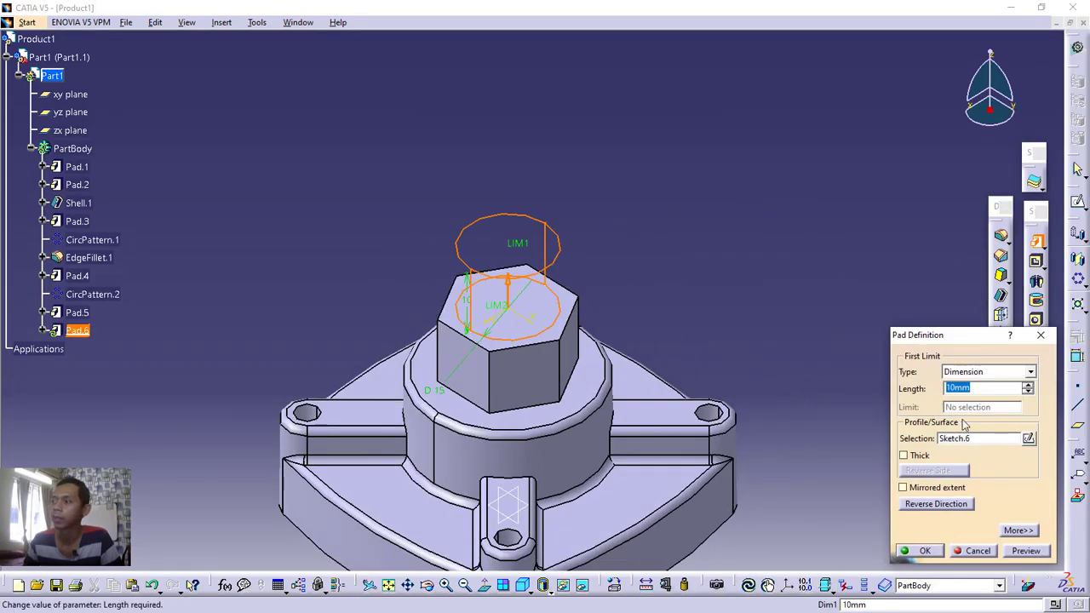
click(926, 551)
Start a sketch on the cylindrical pad's top face and draw a circle about 8.9 mm in diameter centred on the origin.
middle_drag(805, 358, 650, 182)
click(577, 204)
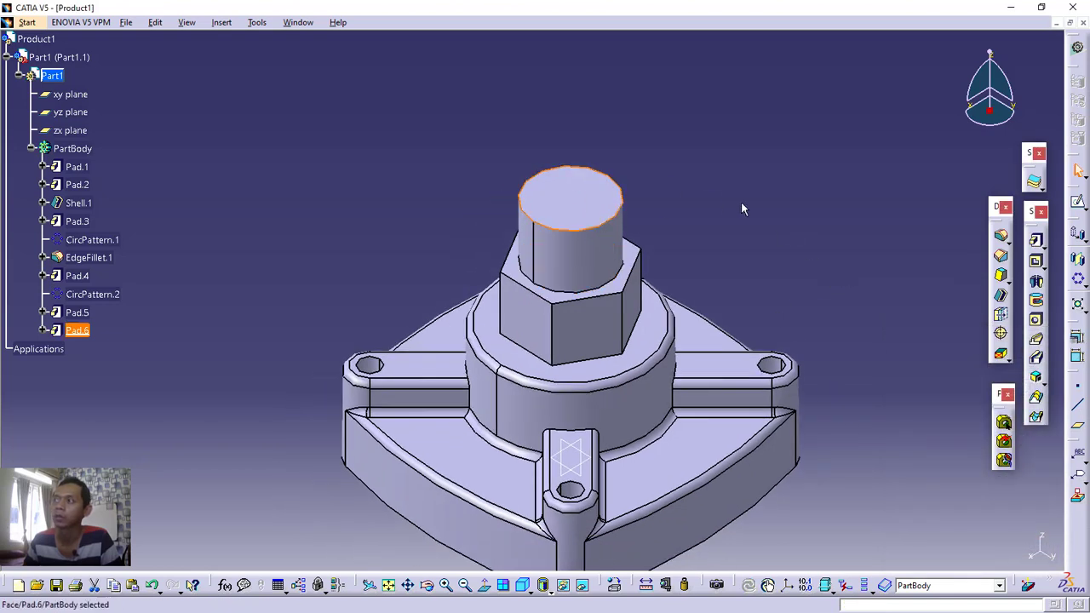
click(588, 210)
click(1077, 206)
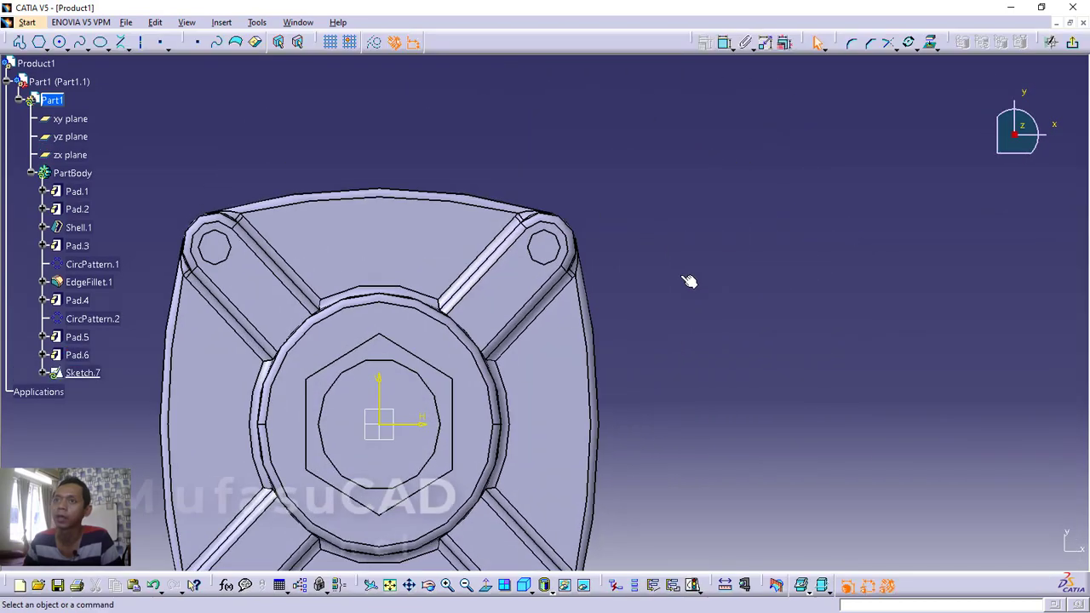
click(59, 42)
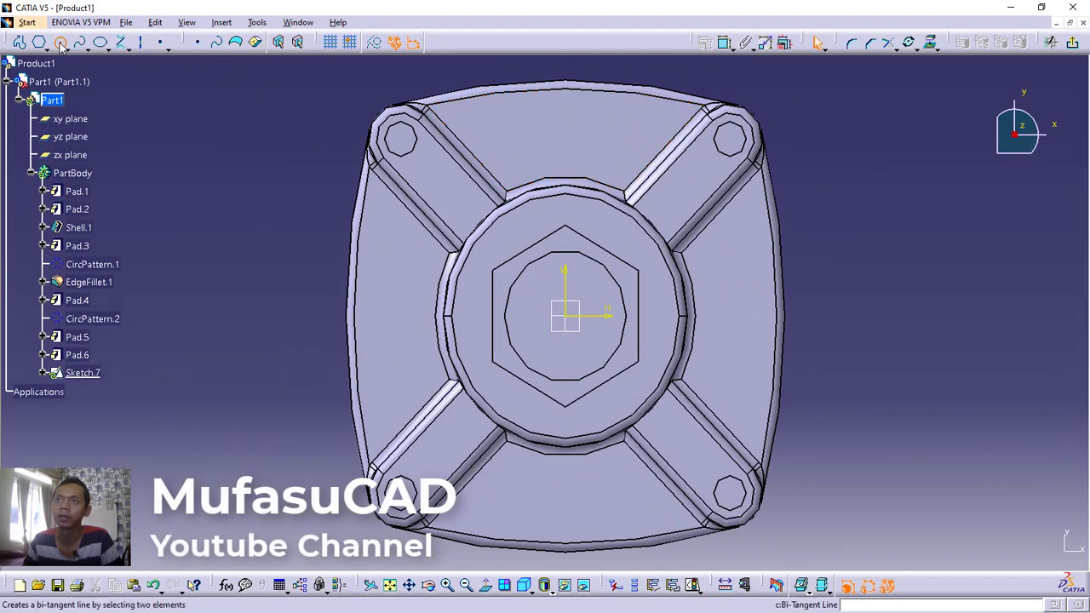
click(572, 319)
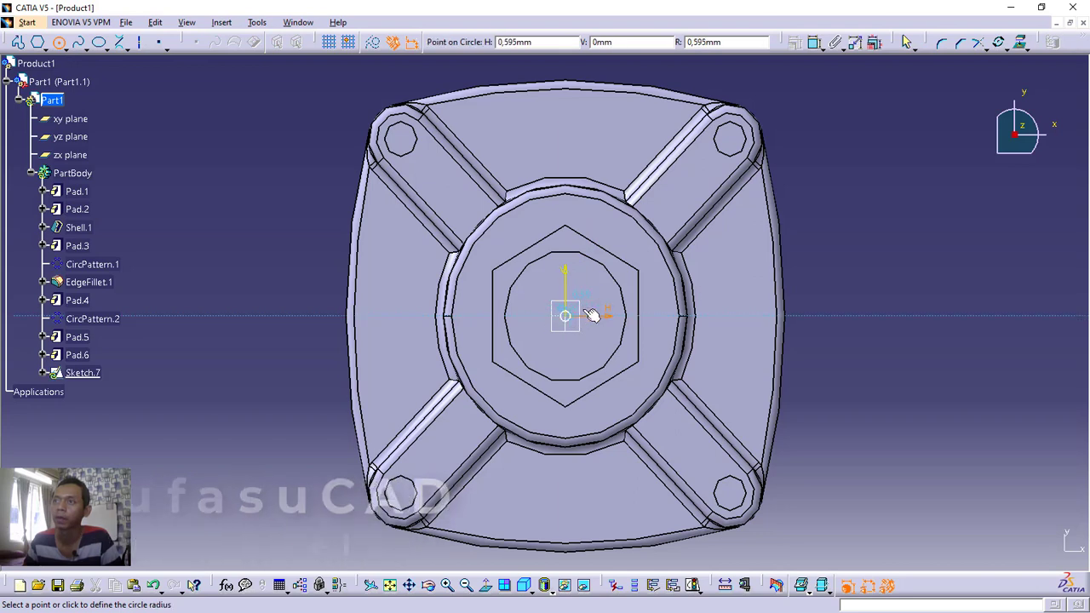
click(593, 292)
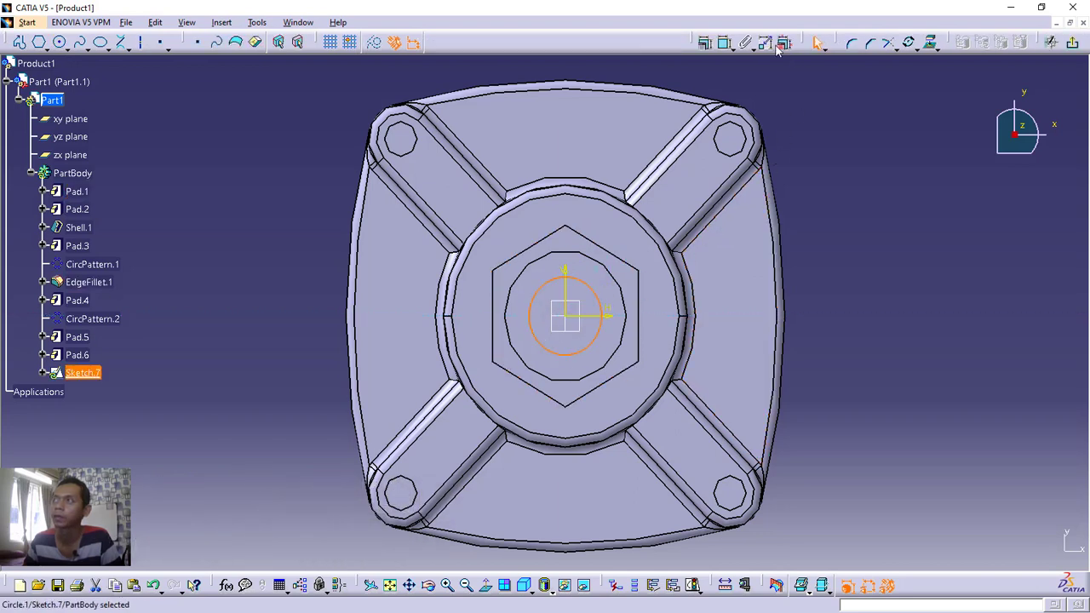
Dimension the circle on the cylinder's top face and set its diameter to 9 mm.
click(724, 41)
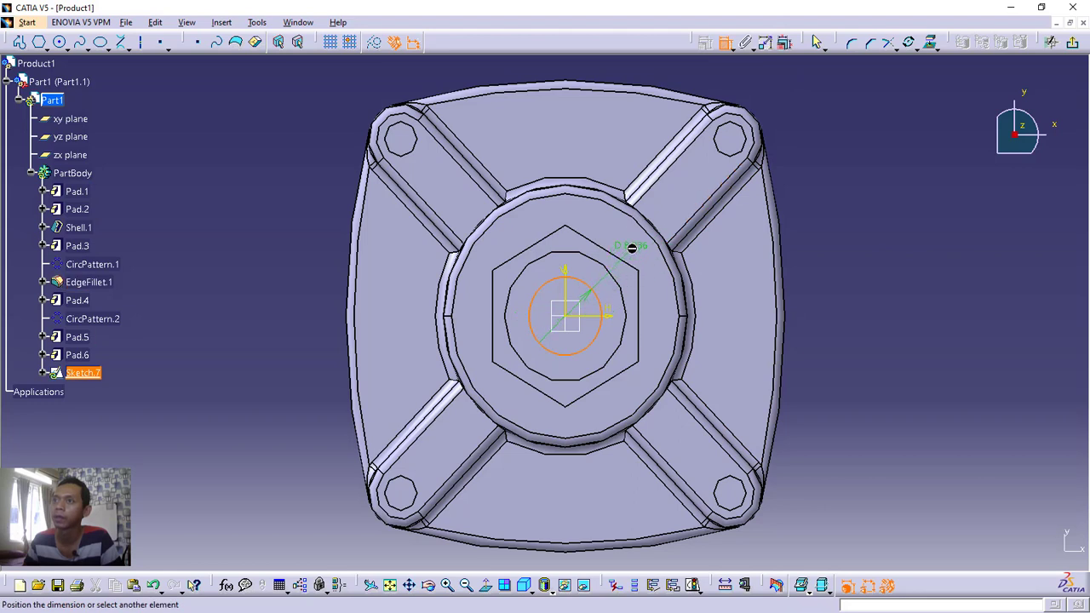
click(631, 248)
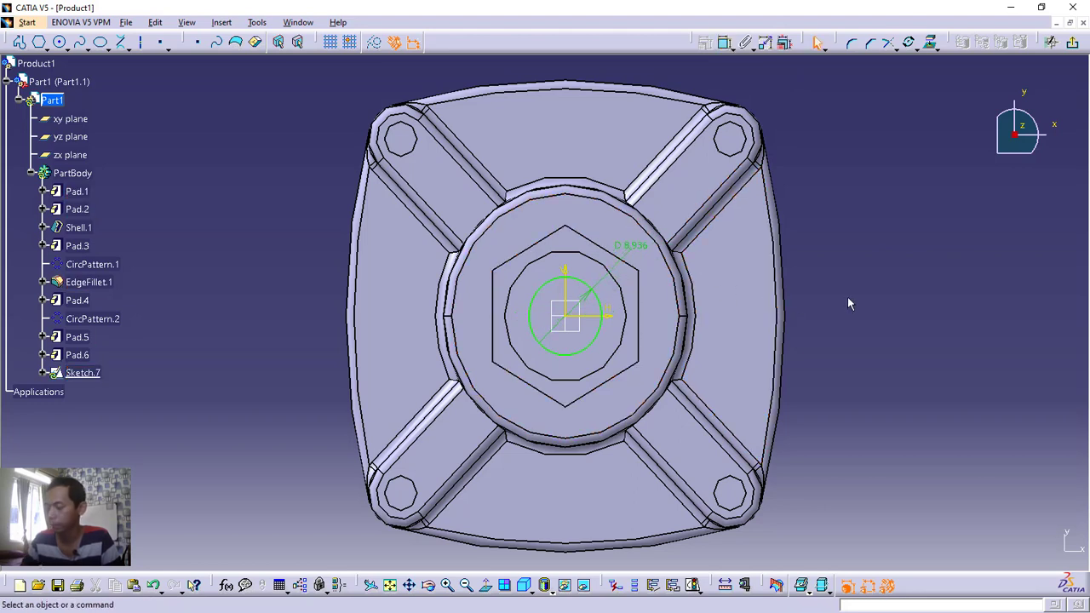
text(9)
key(Return)
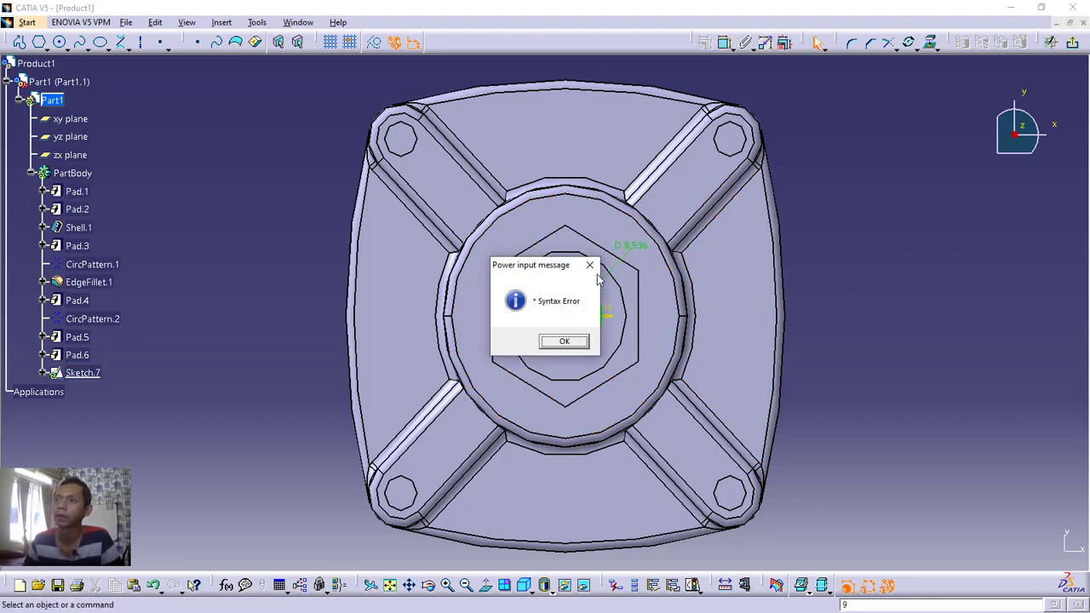
click(589, 265)
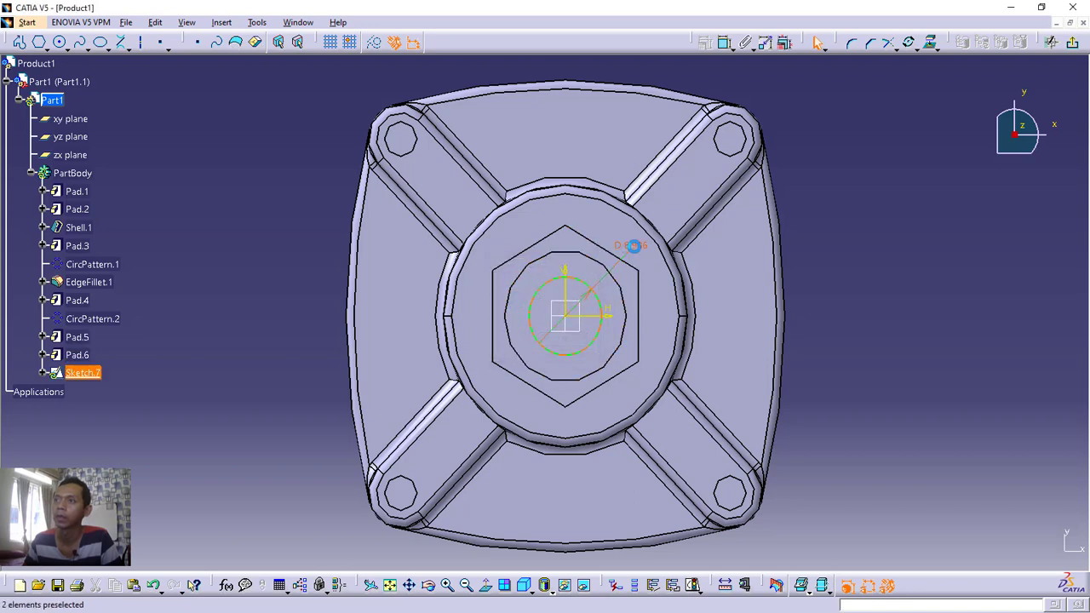
double_click(634, 245)
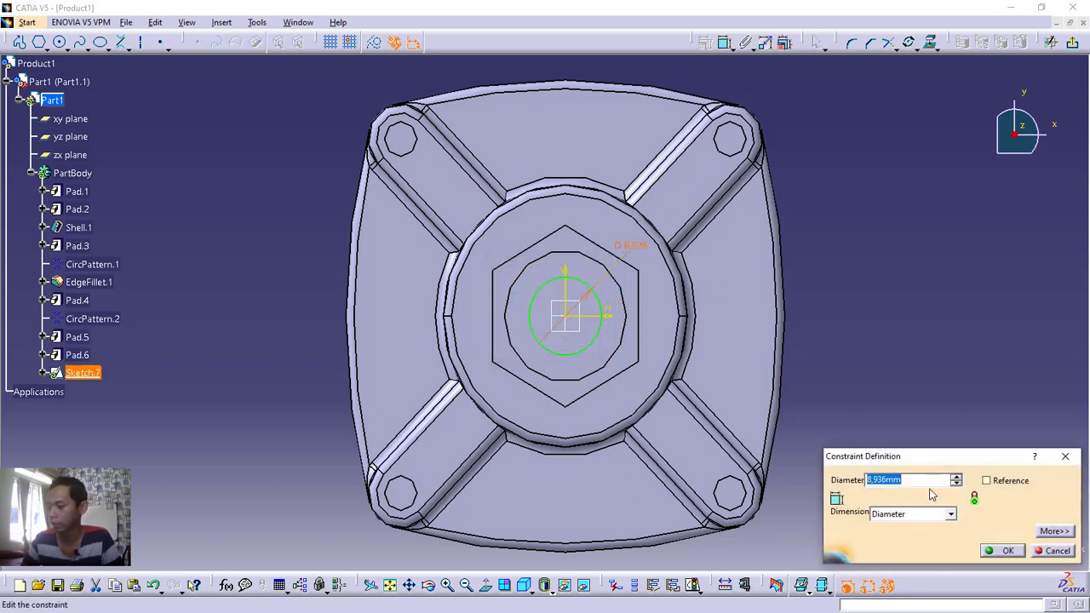
text(9)
key(Return)
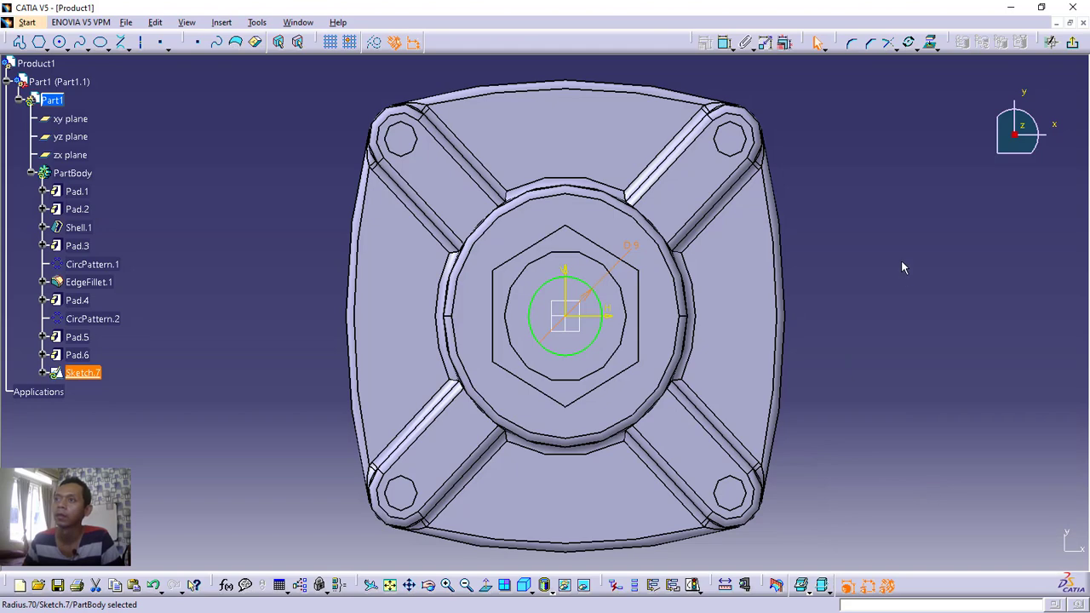
Exit the sketch and cut the 9 mm circle as a Dimension-type pocket with a depth of 50 mm.
click(1072, 41)
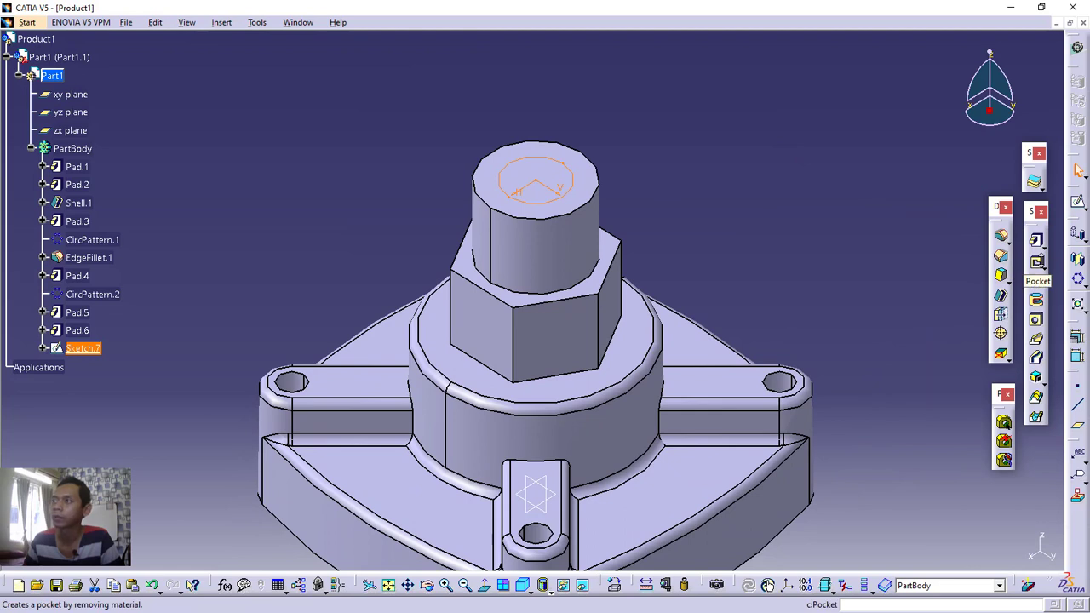
click(1041, 268)
click(1039, 274)
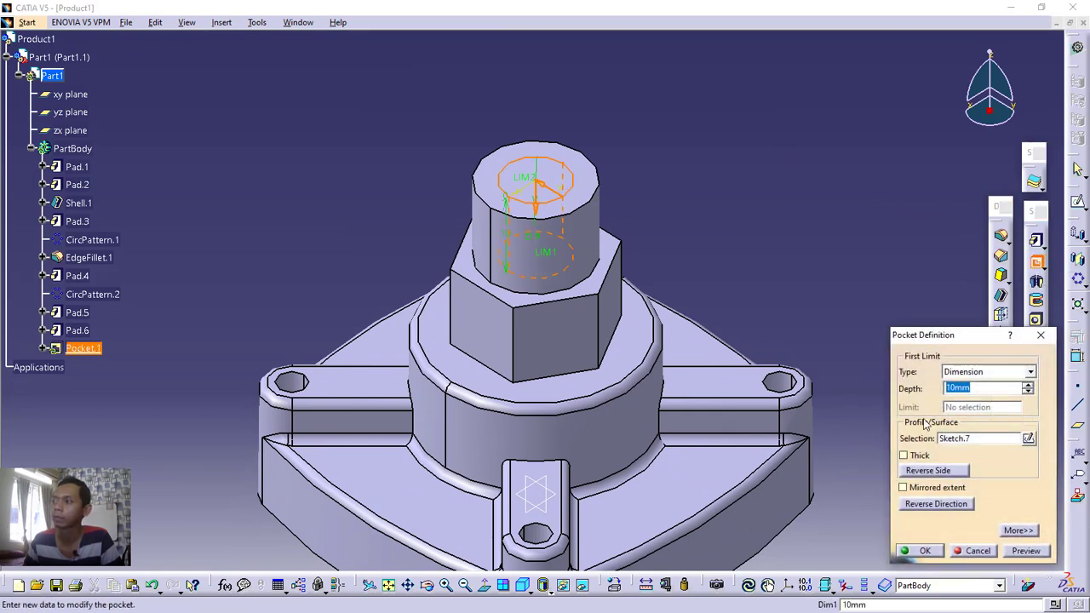
text(50)
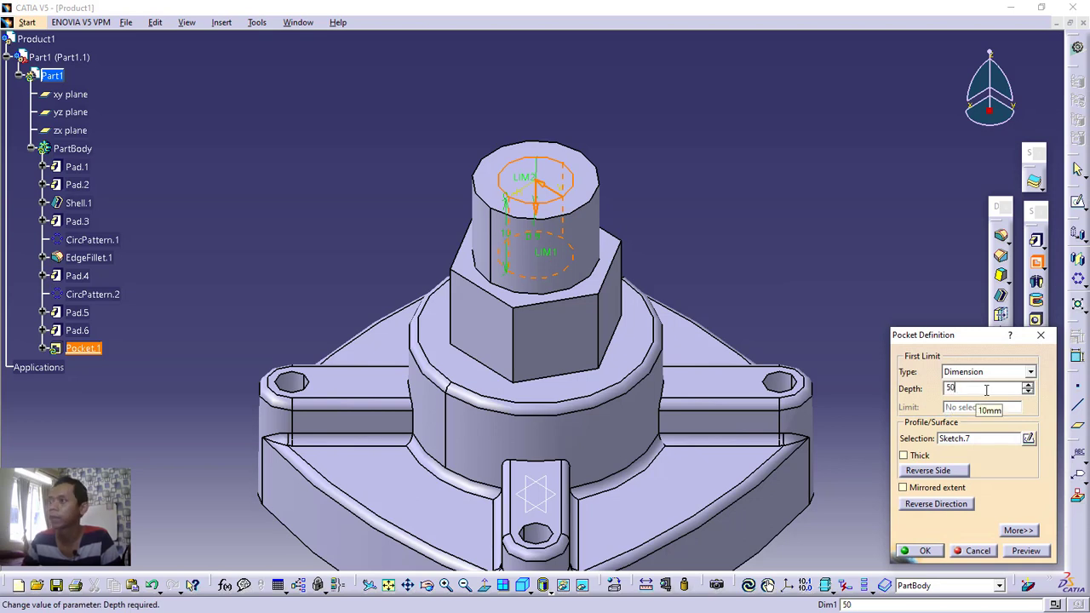
click(1026, 552)
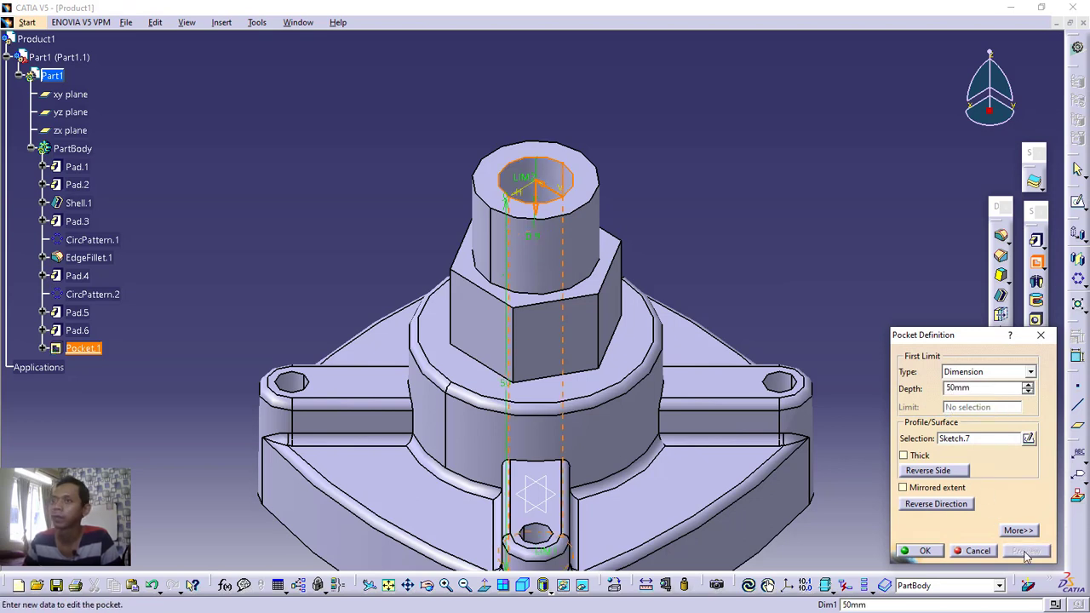
click(939, 554)
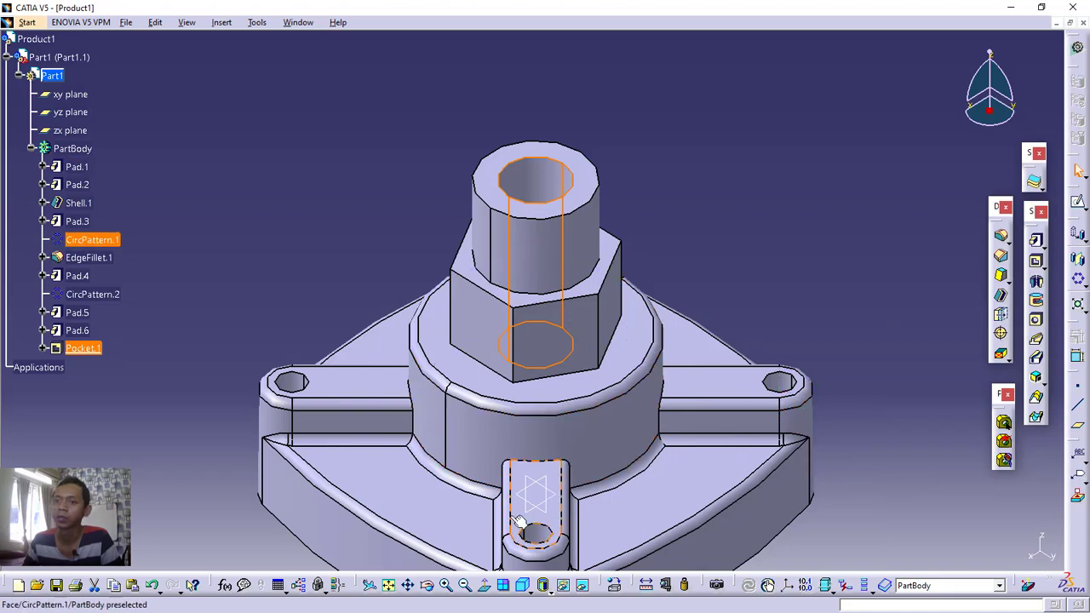
Examine the pocketed part in isometric and in a four-view display, framing the isometric and side views.
click(409, 590)
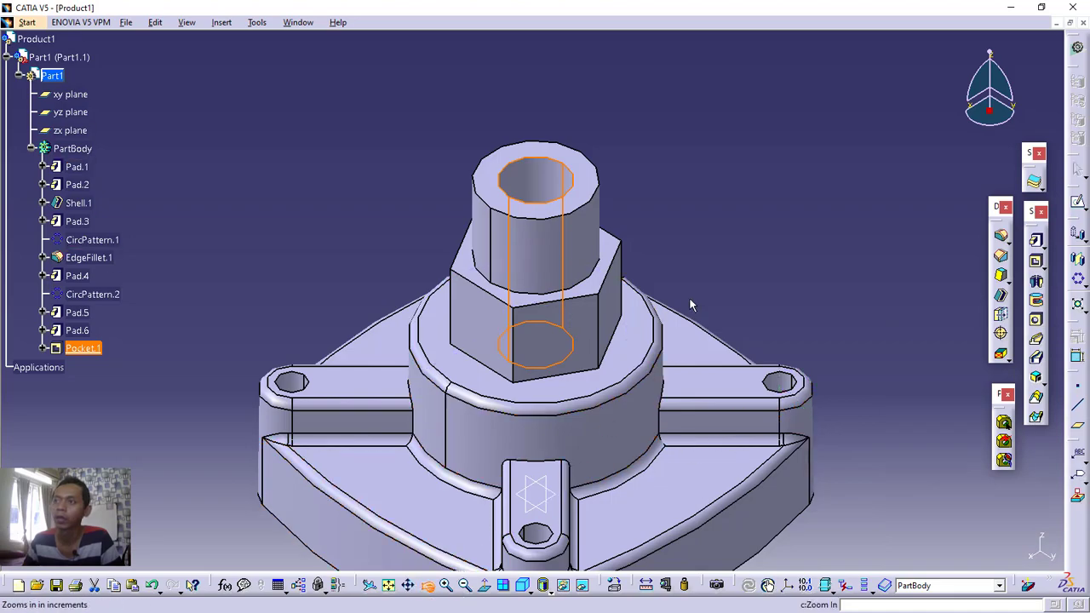
drag(693, 309, 517, 554)
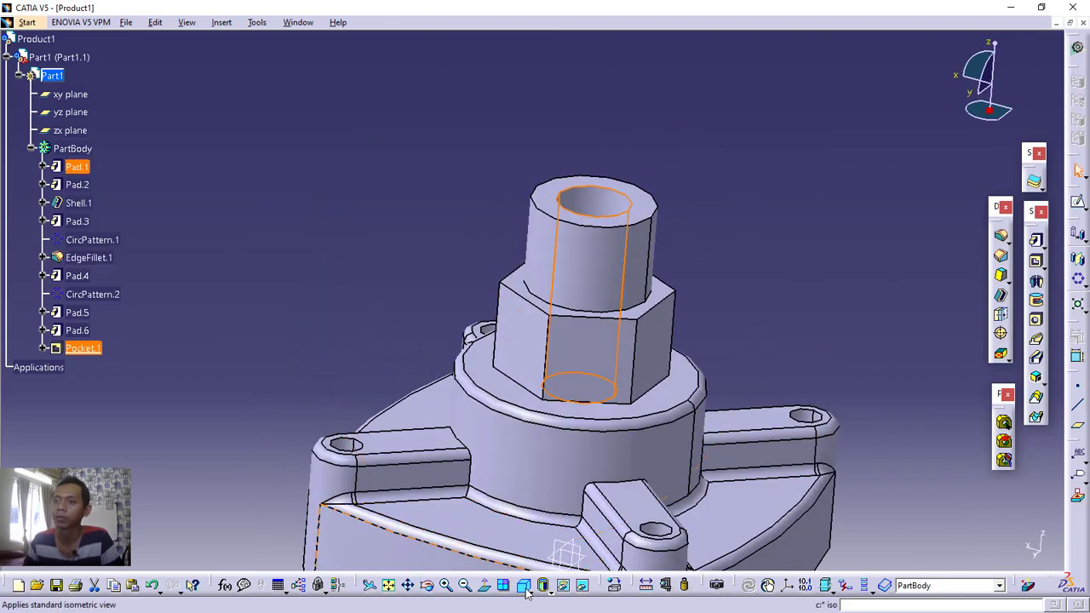
click(521, 585)
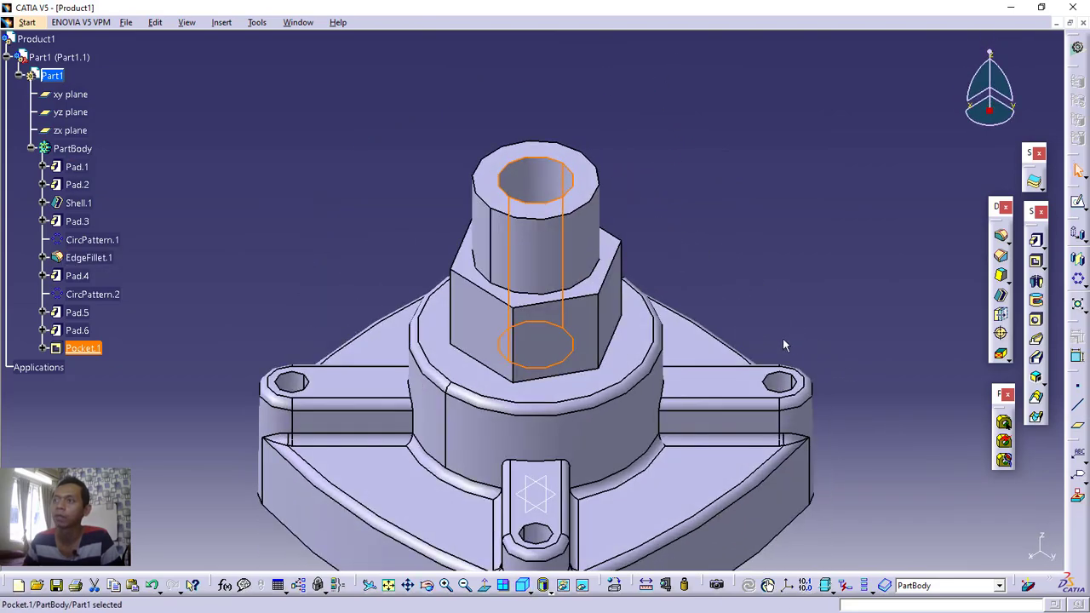
middle_drag(785, 345, 793, 223)
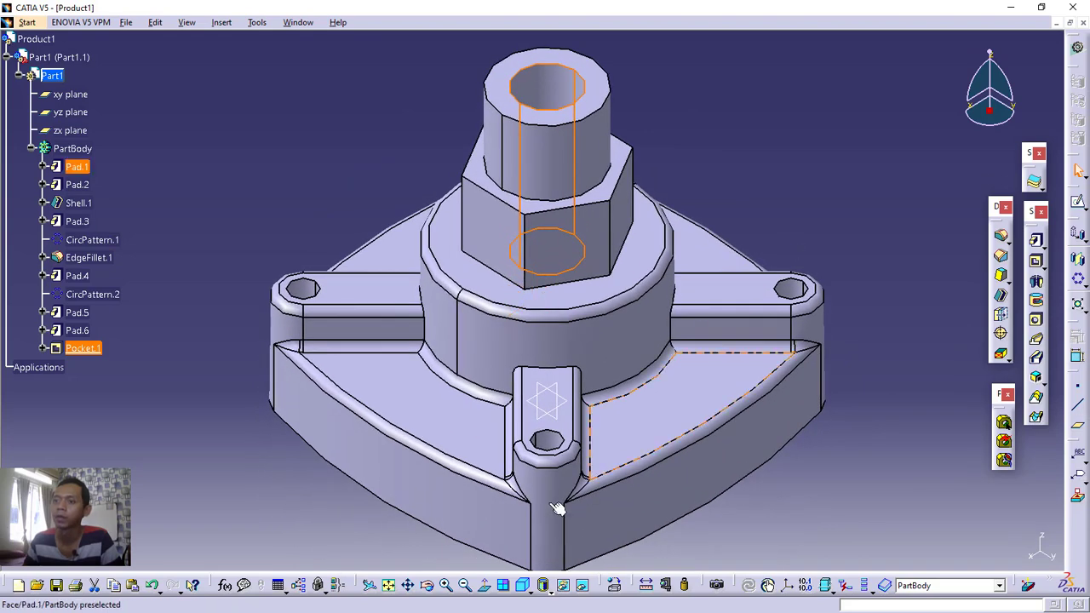
click(504, 587)
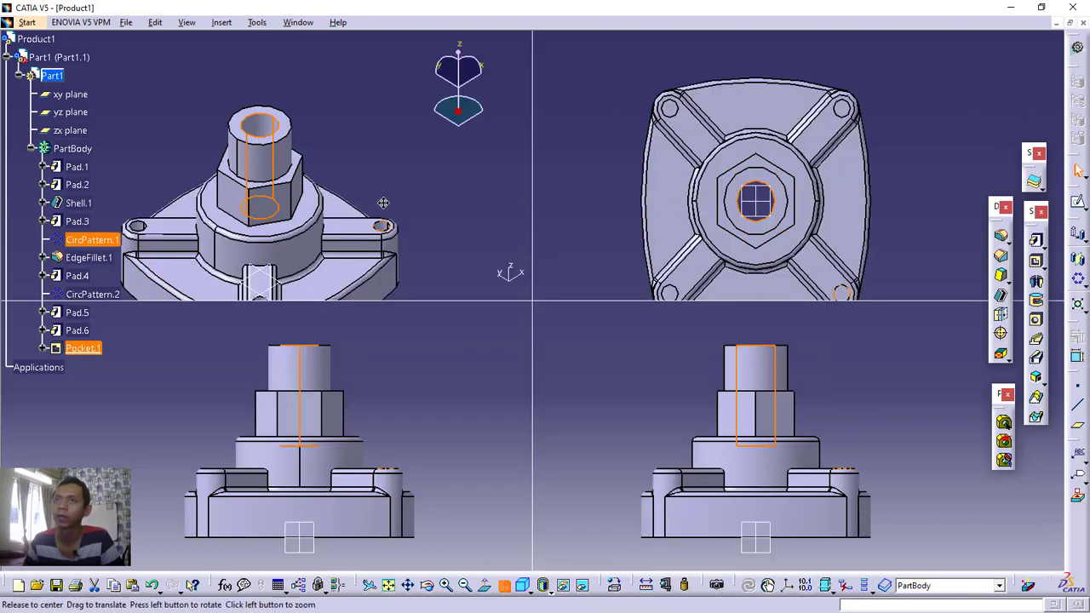
middle_drag(366, 229, 343, 213)
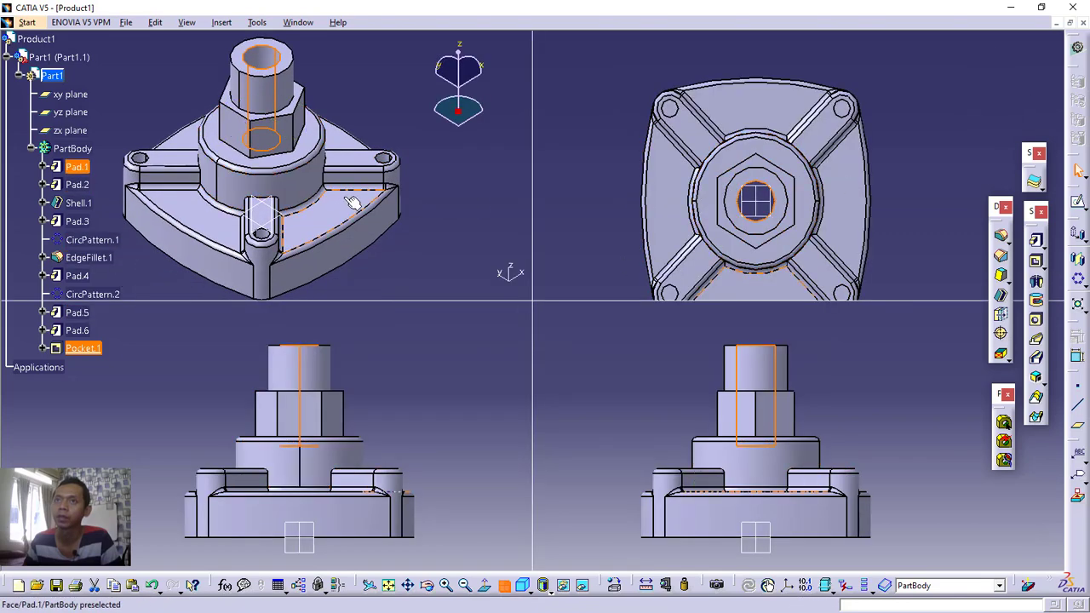
click(464, 585)
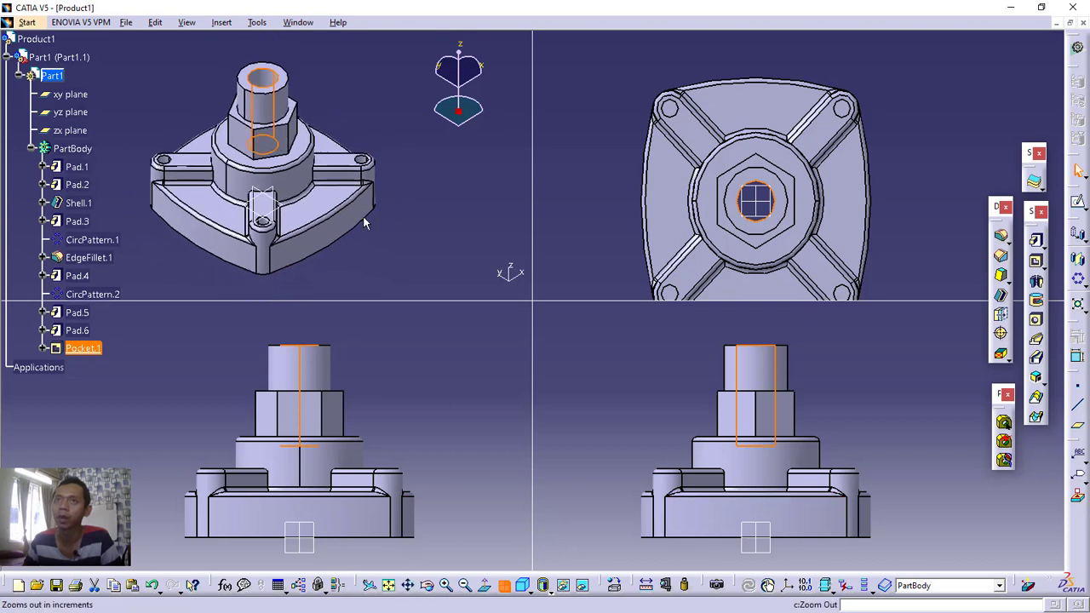
click(401, 430)
middle_drag(450, 426, 408, 428)
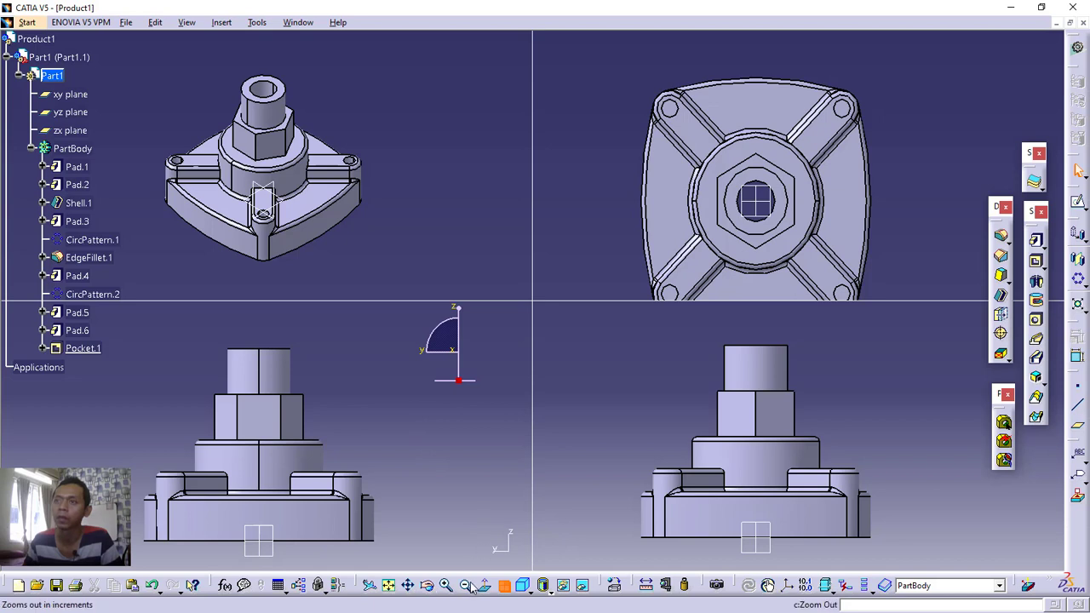
Change the elevation view below the plan view to the bottom view and centre the plan view in its viewport.
click(880, 432)
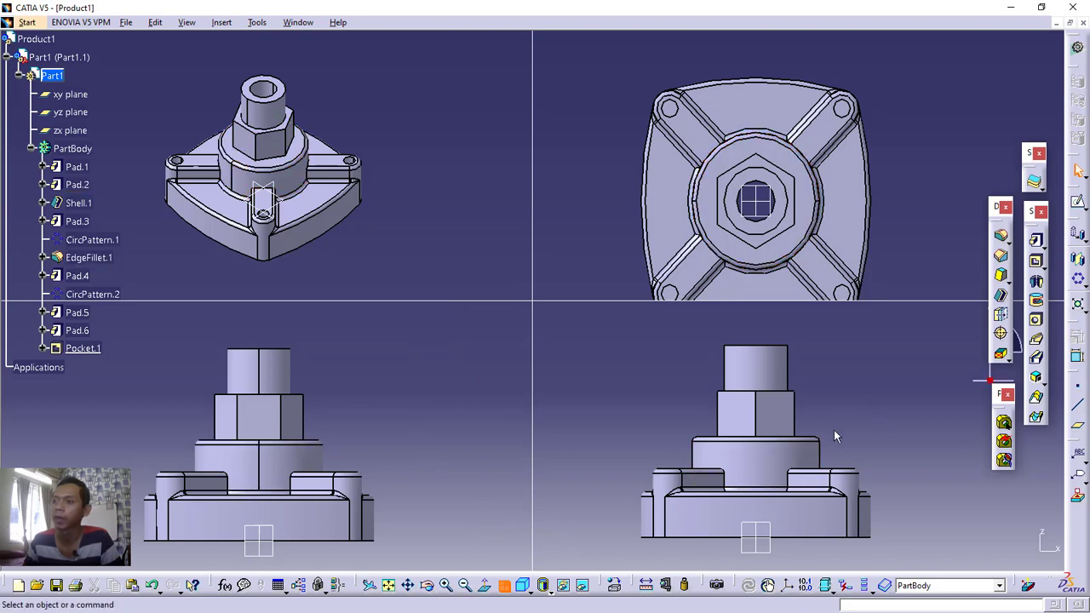
click(539, 592)
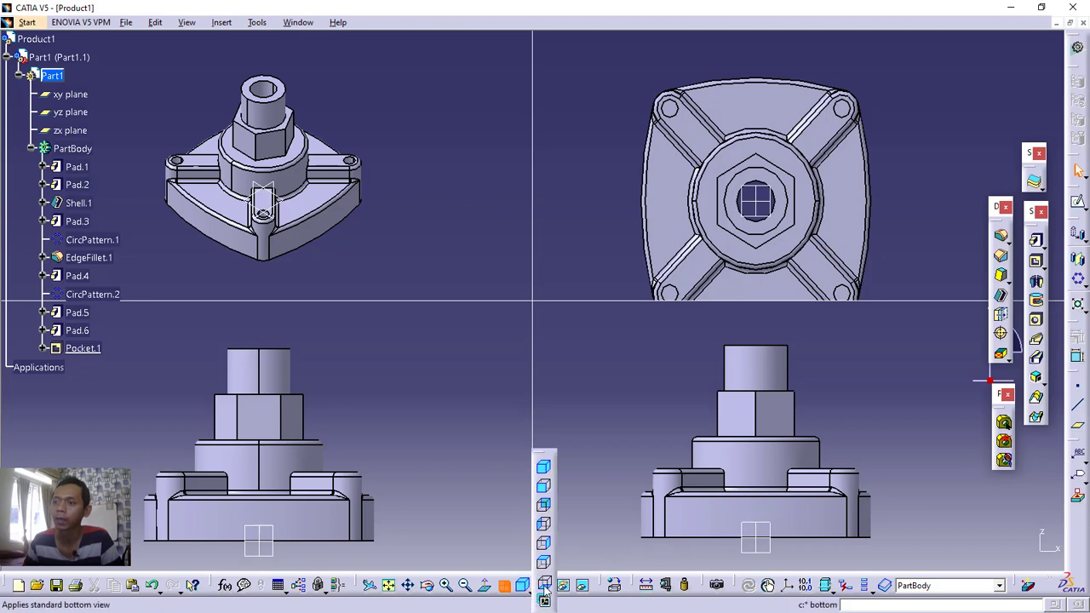
click(543, 587)
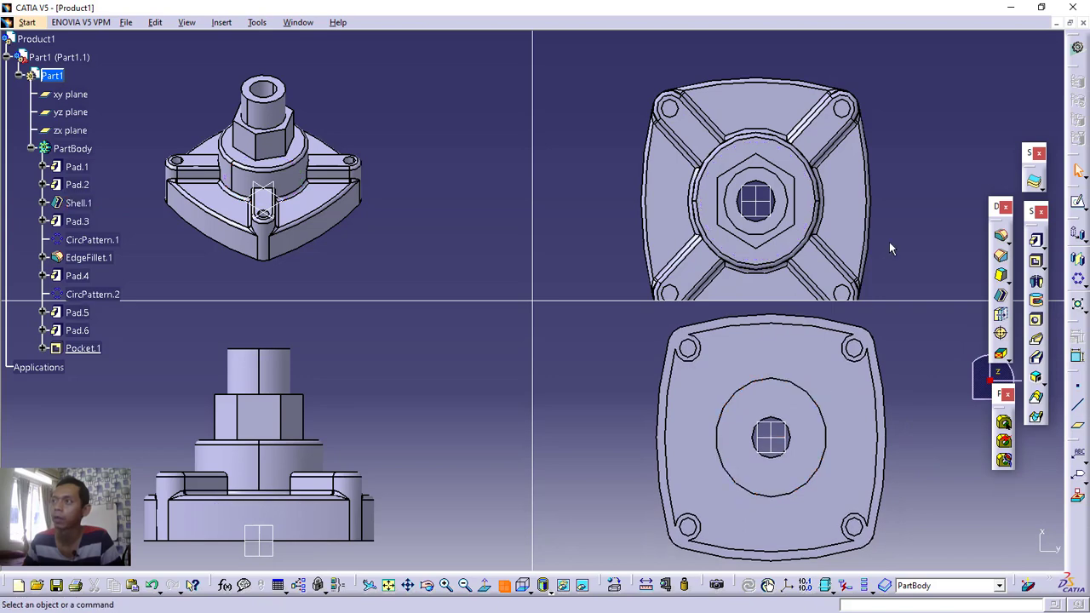
middle_drag(901, 247, 926, 208)
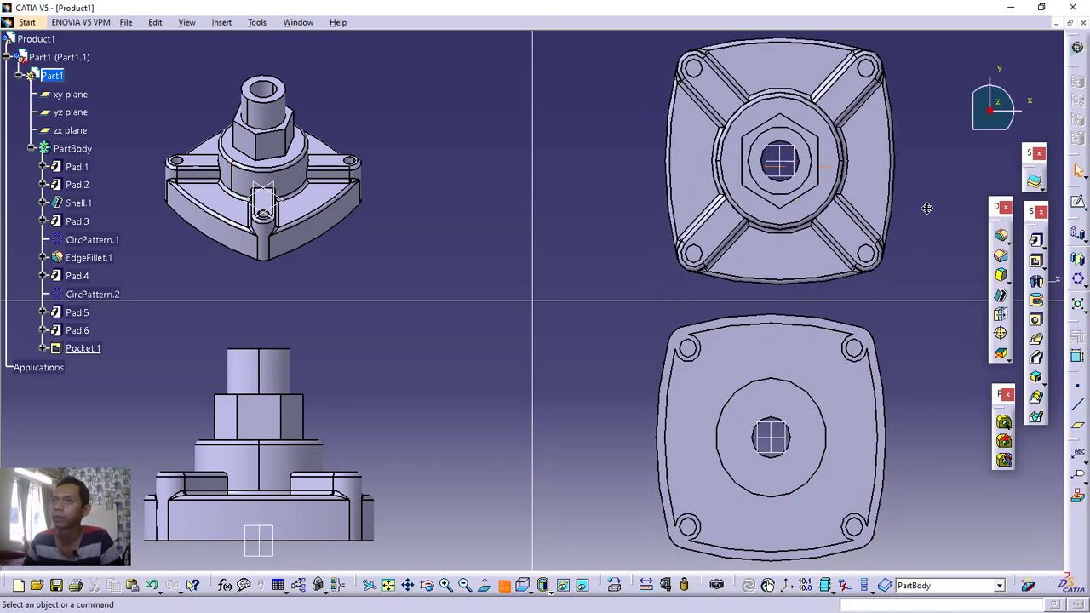